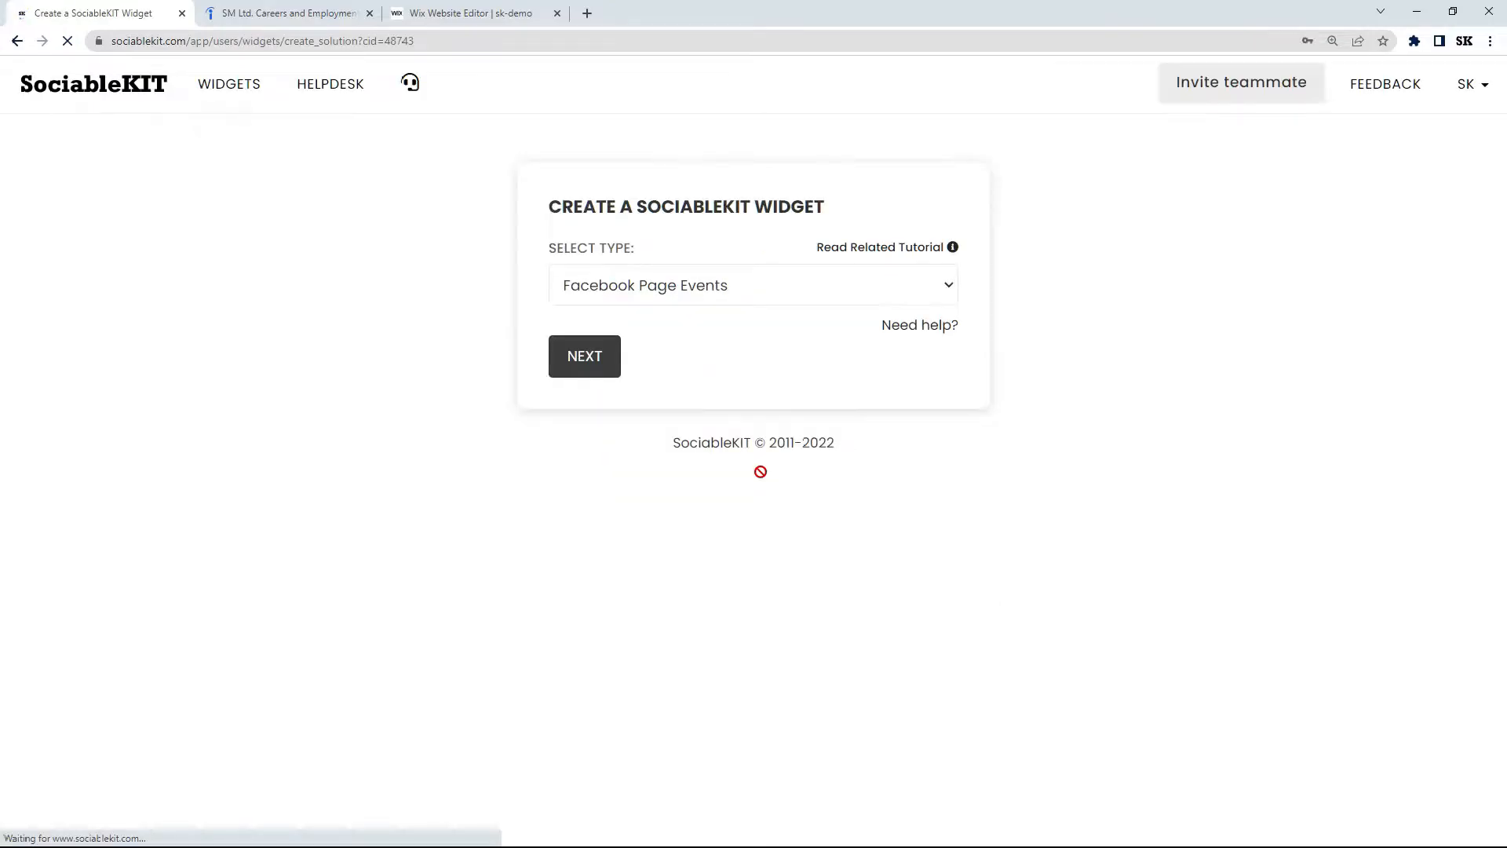
# Step: Choose Indeed Jobs as the type of the new widget
pyautogui.click(645, 289)
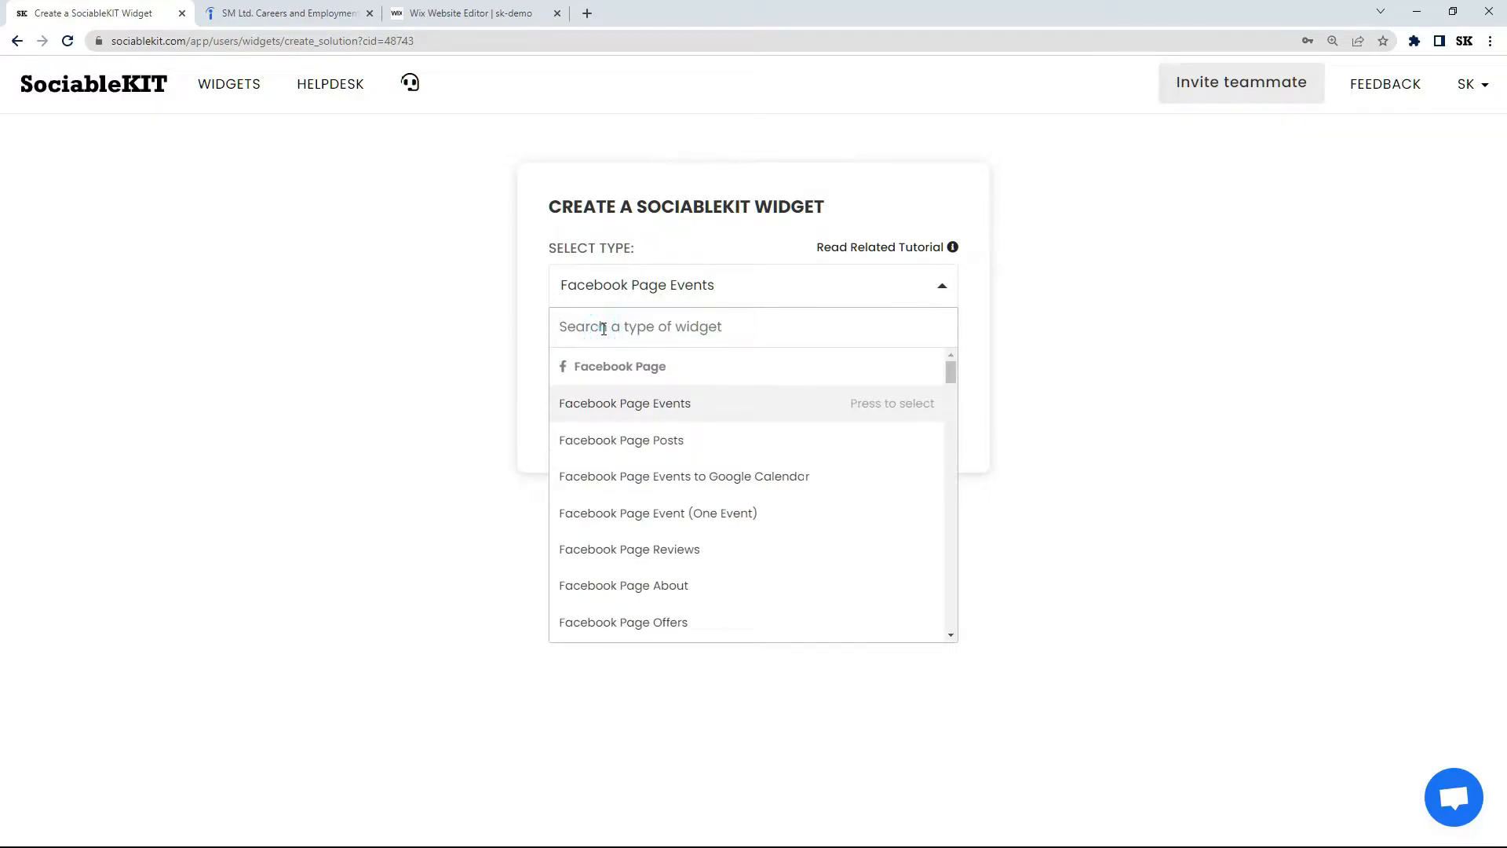
pyautogui.write('Indeed jobs')
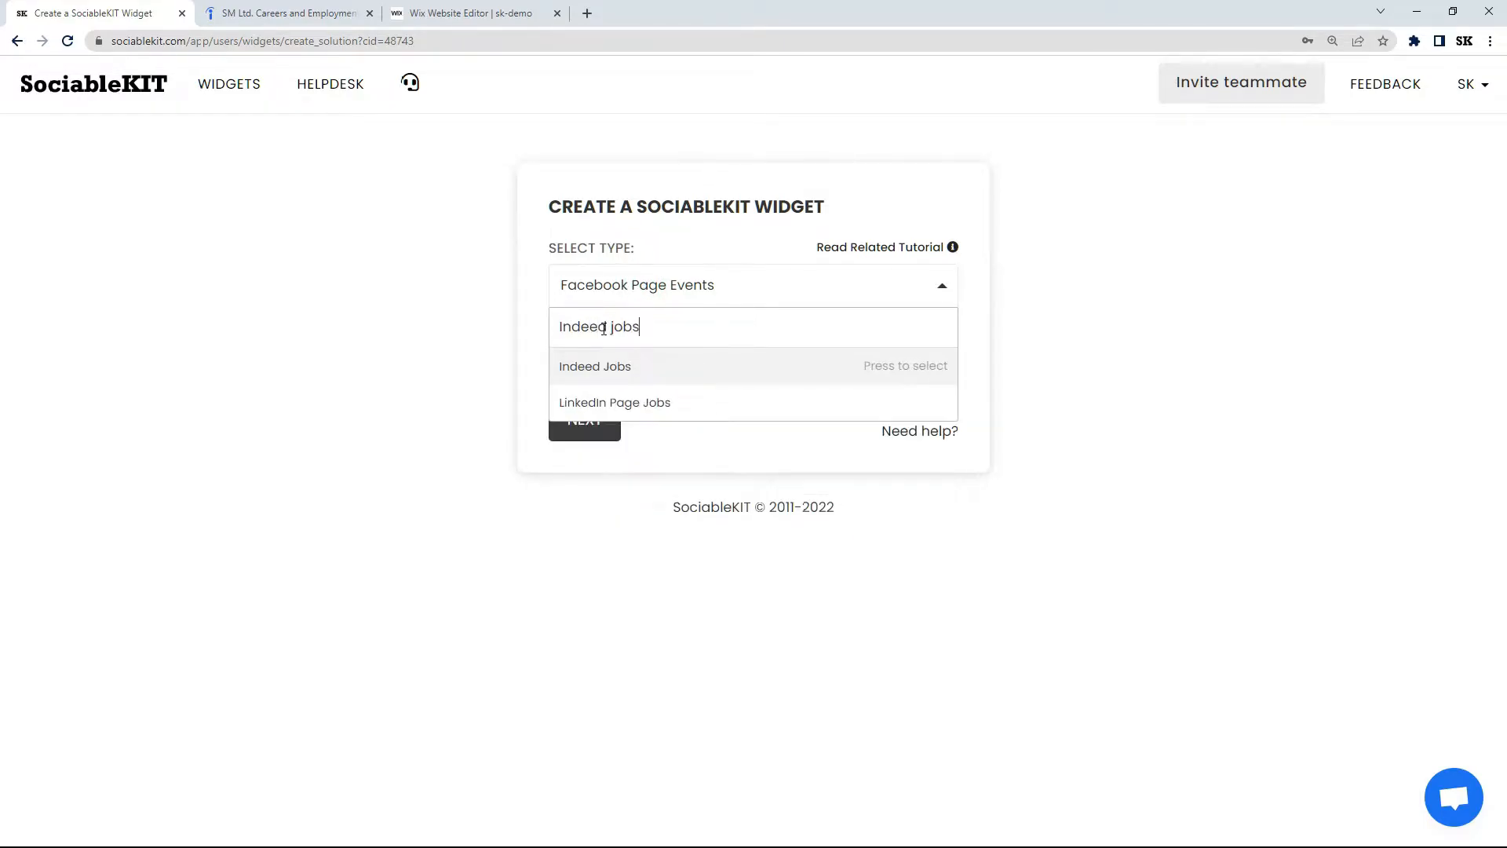
pyautogui.click(575, 364)
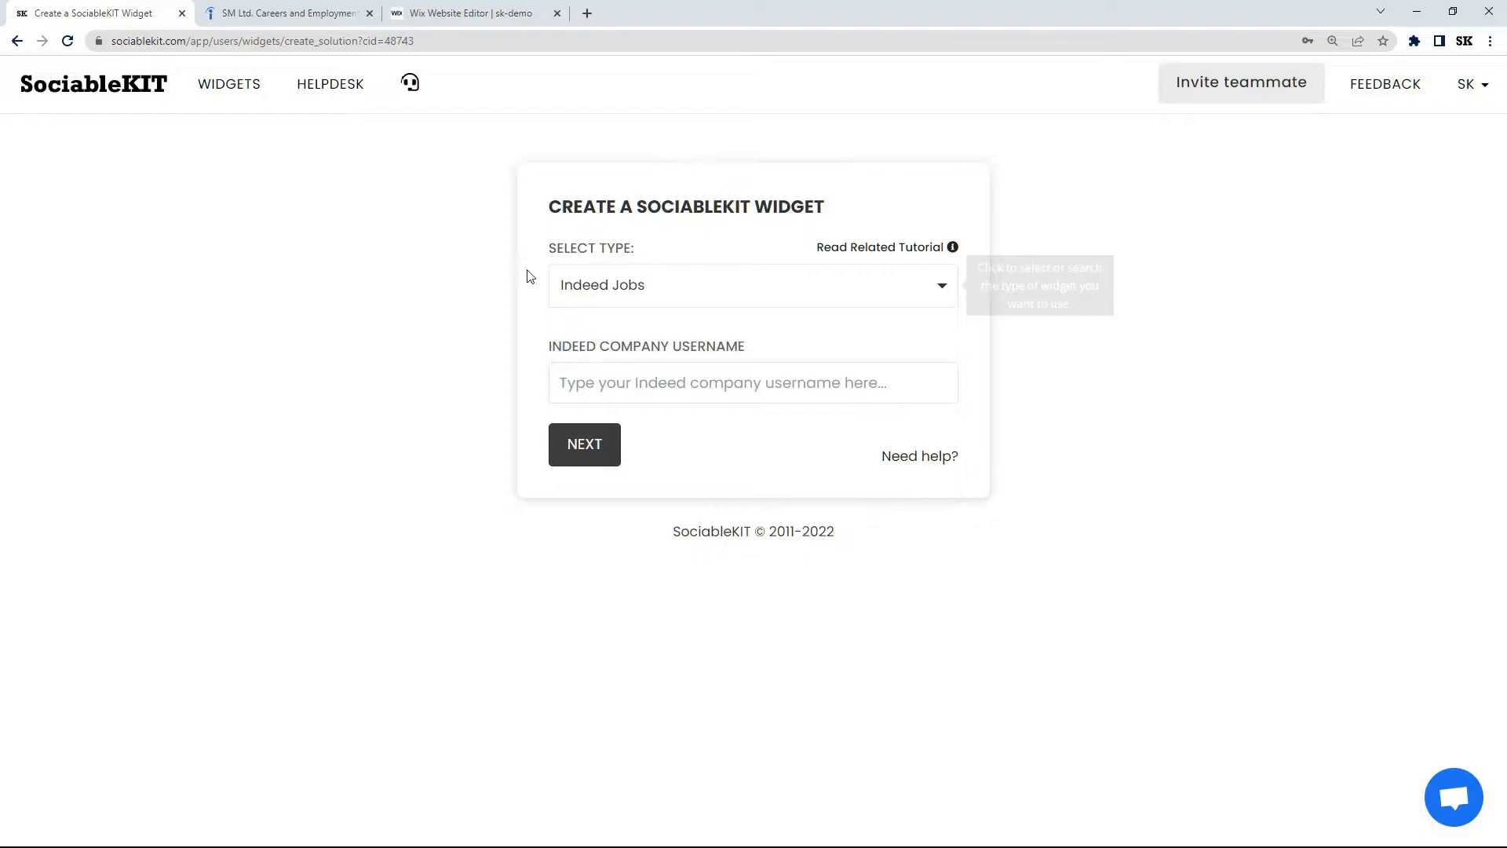
# Step: Copy the web address of the SM Ltd. company page on Indeed
pyautogui.click(268, 15)
pyautogui.click(162, 42)
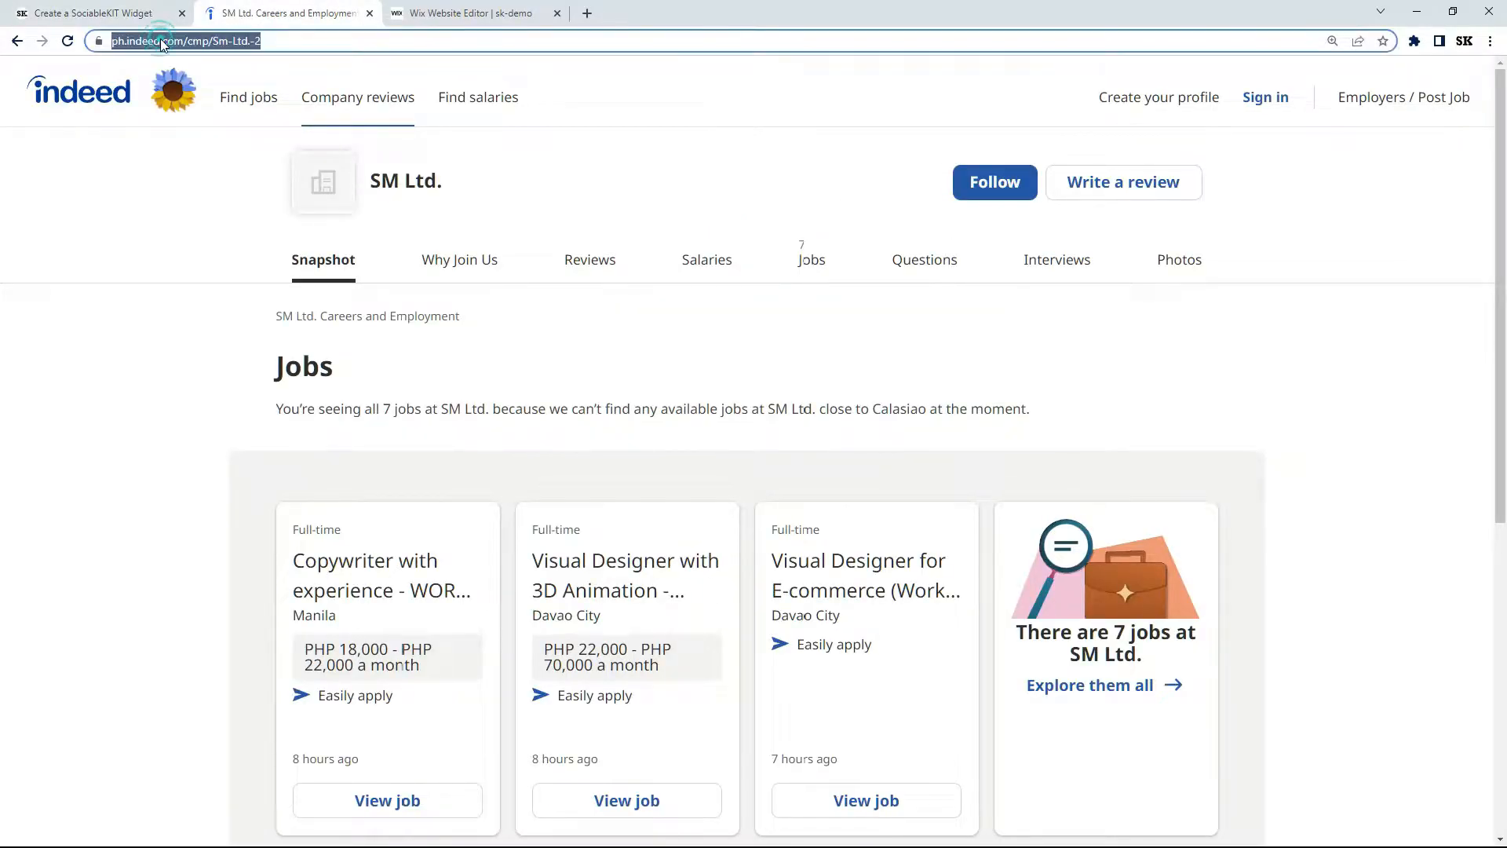
pyautogui.rightClick(162, 43)
pyautogui.click(236, 149)
# Step: Fill in the Indeed company username Sm-Ltd.-2 from the copied address and create the widget
pyautogui.click(112, 14)
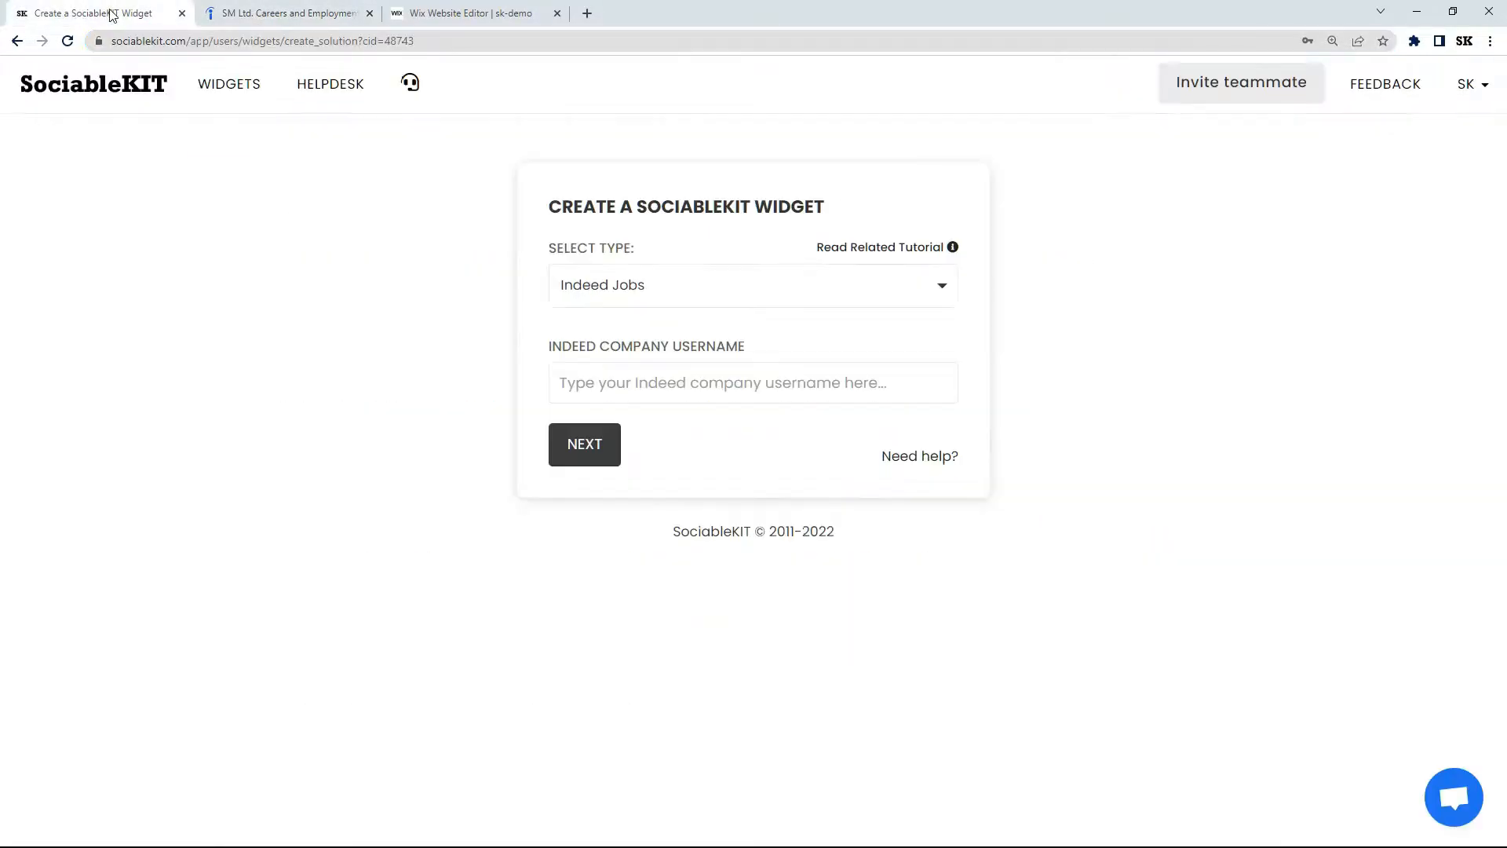
pyautogui.rightClick(593, 380)
pyautogui.click(632, 501)
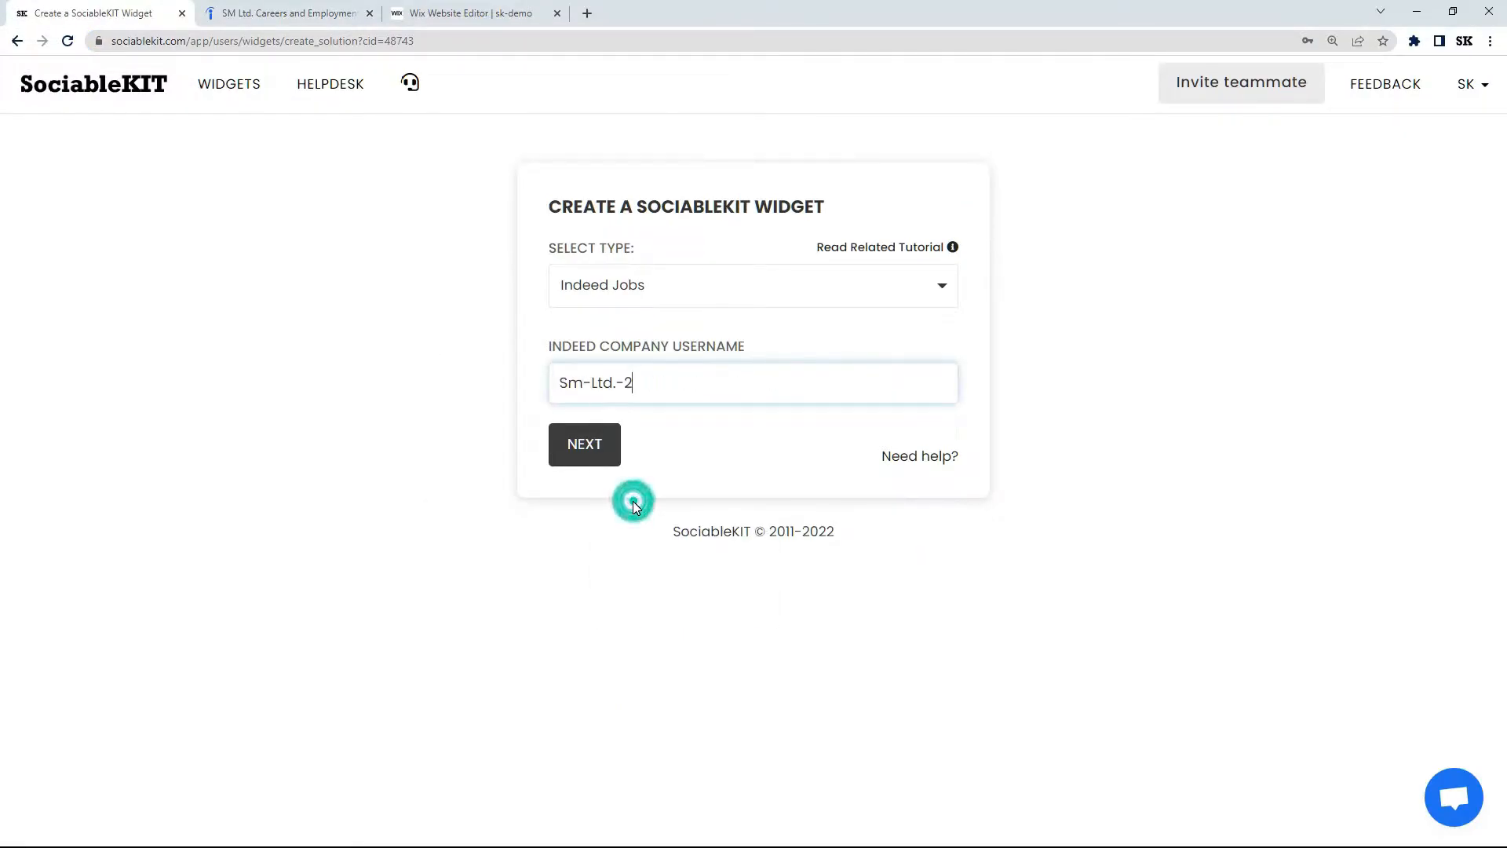
pyautogui.click(585, 446)
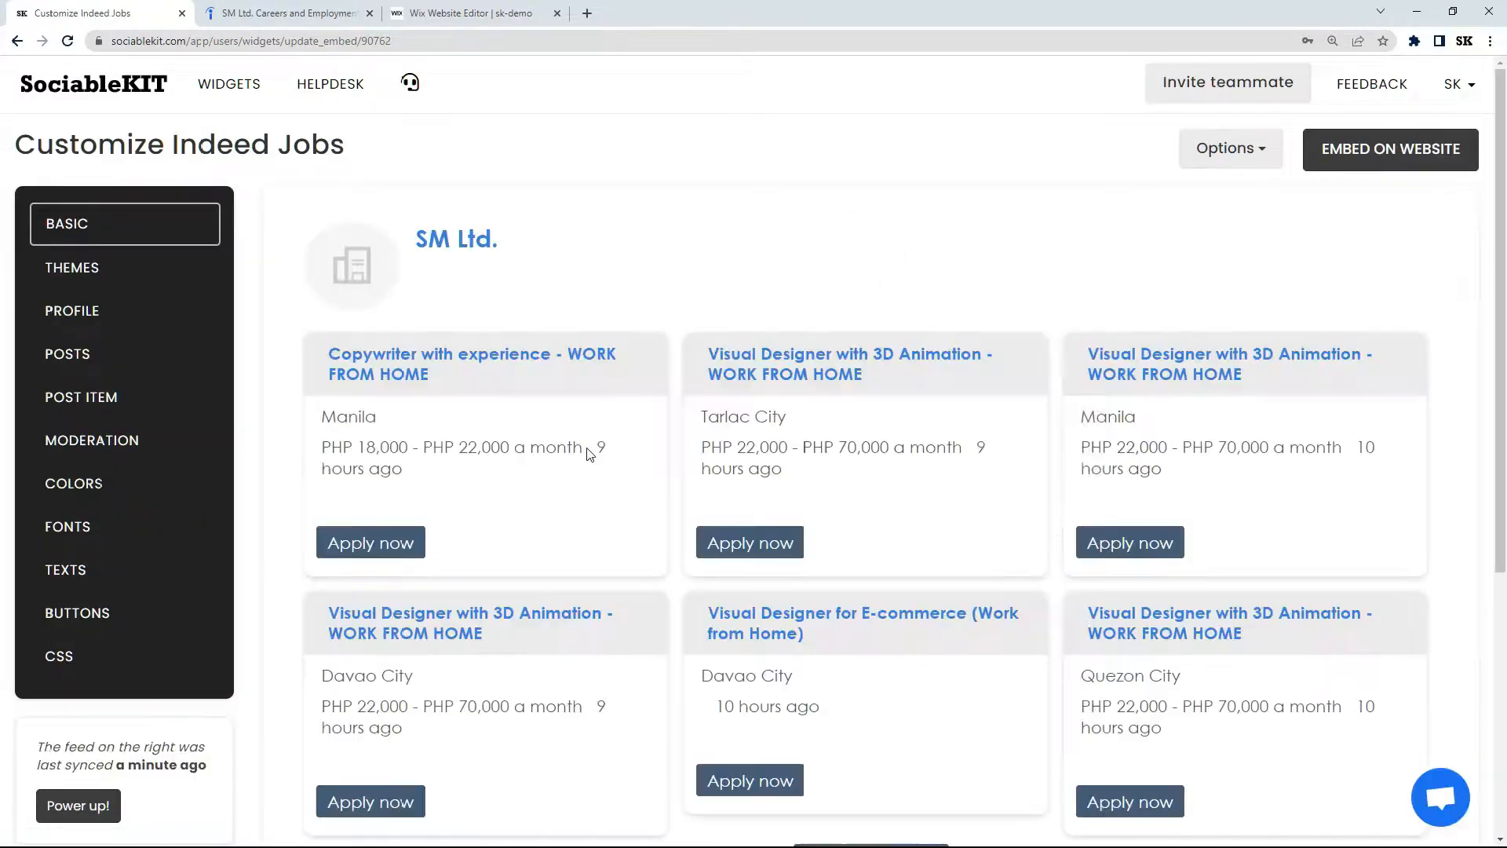
# Step: Apply the Maayos color theme to the jobs widget and save it
pyautogui.click(149, 271)
pyautogui.click(325, 265)
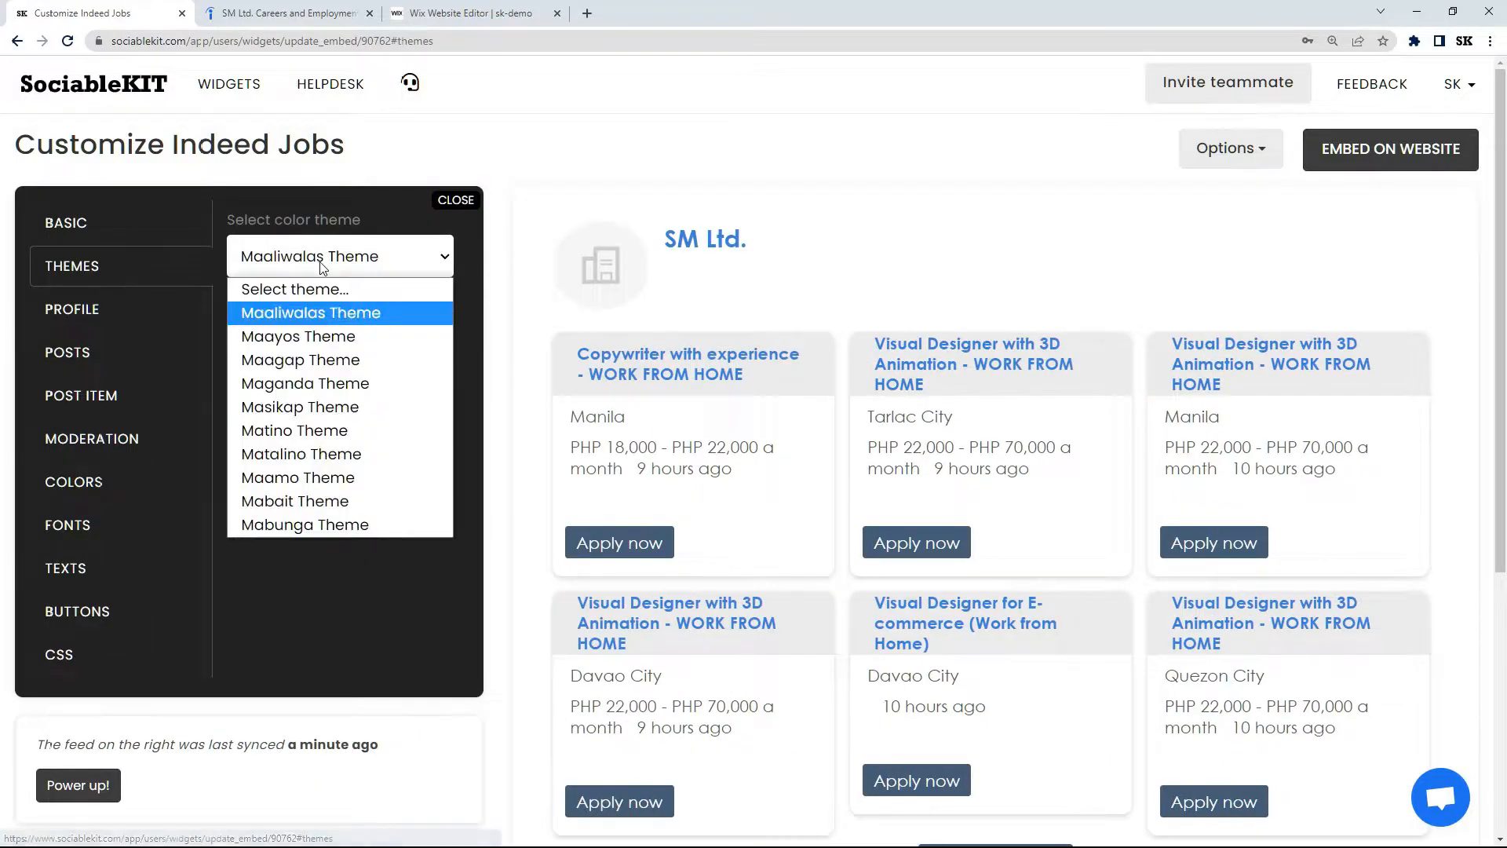
pyautogui.click(308, 337)
pyautogui.click(339, 457)
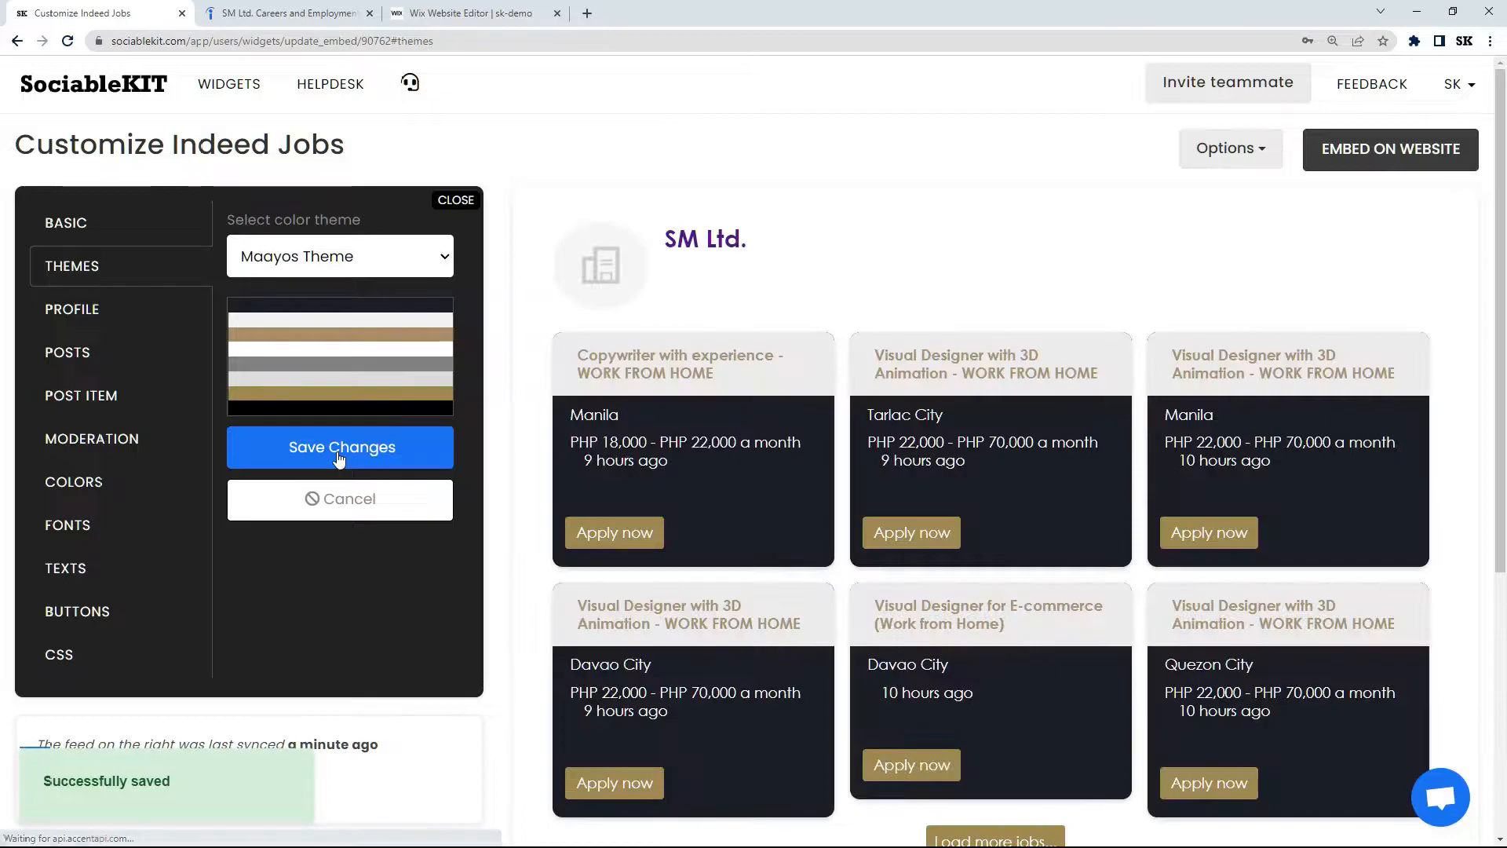
# Step: Switch the widget's color theme to Maaliwalas and save the change
pyautogui.click(334, 266)
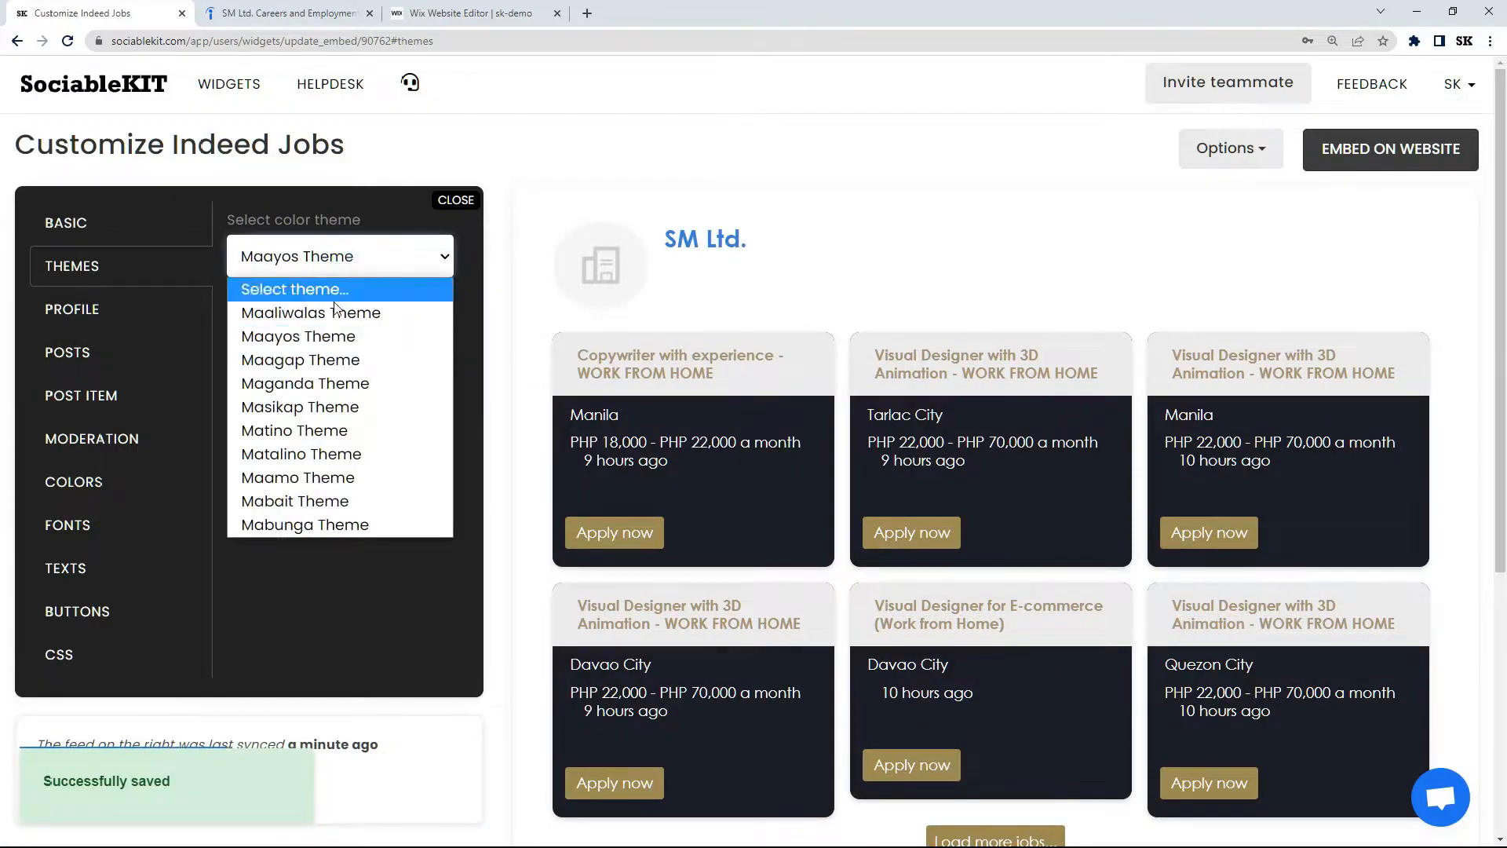
pyautogui.click(330, 309)
pyautogui.click(344, 454)
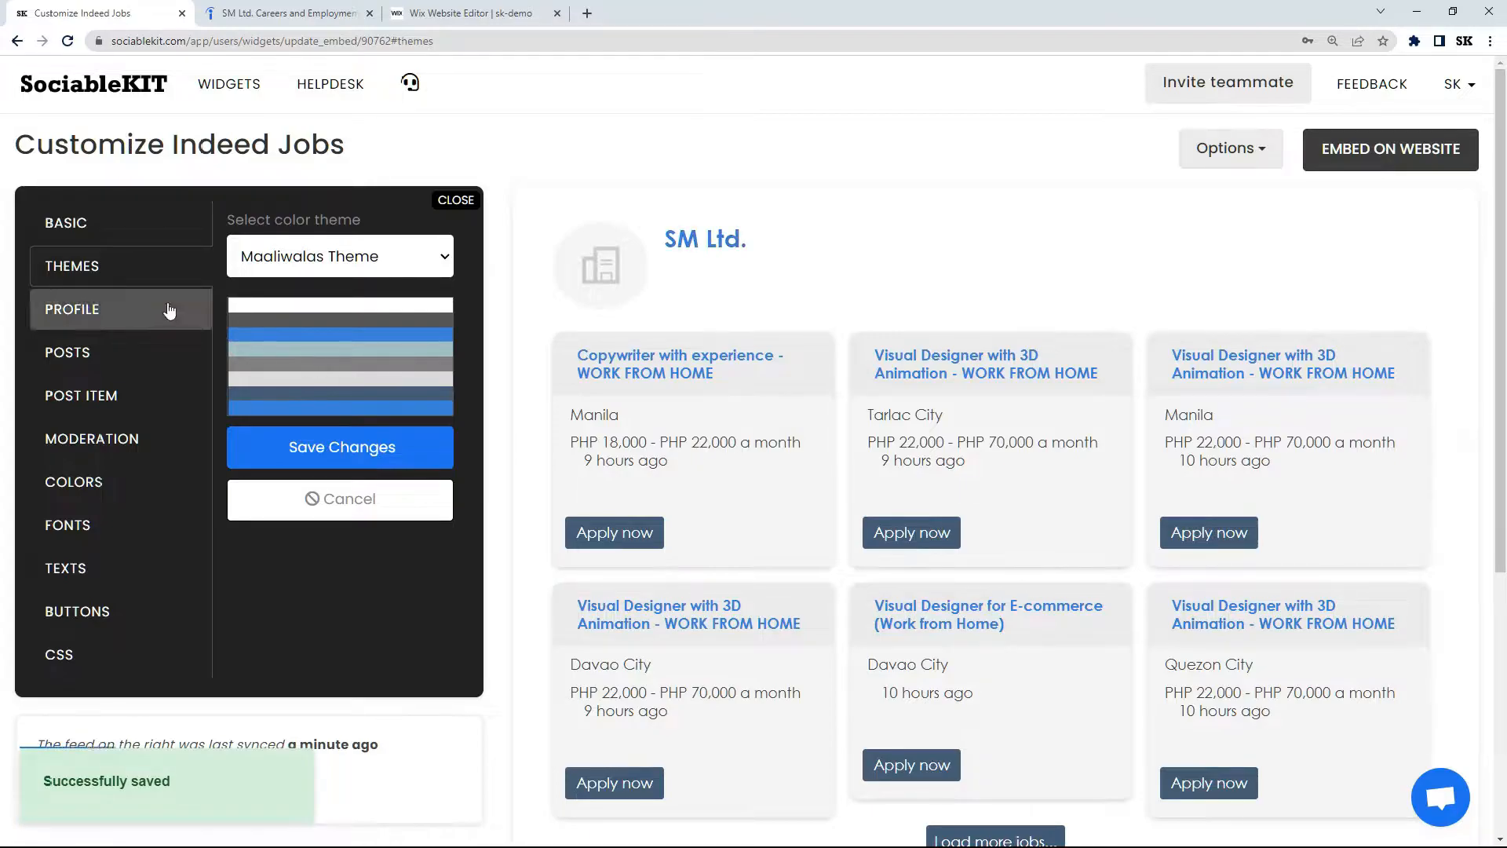
# Step: Set the posts layout to Carousel, save it, and page through the job cards forward and back
pyautogui.click(168, 309)
pyautogui.click(168, 354)
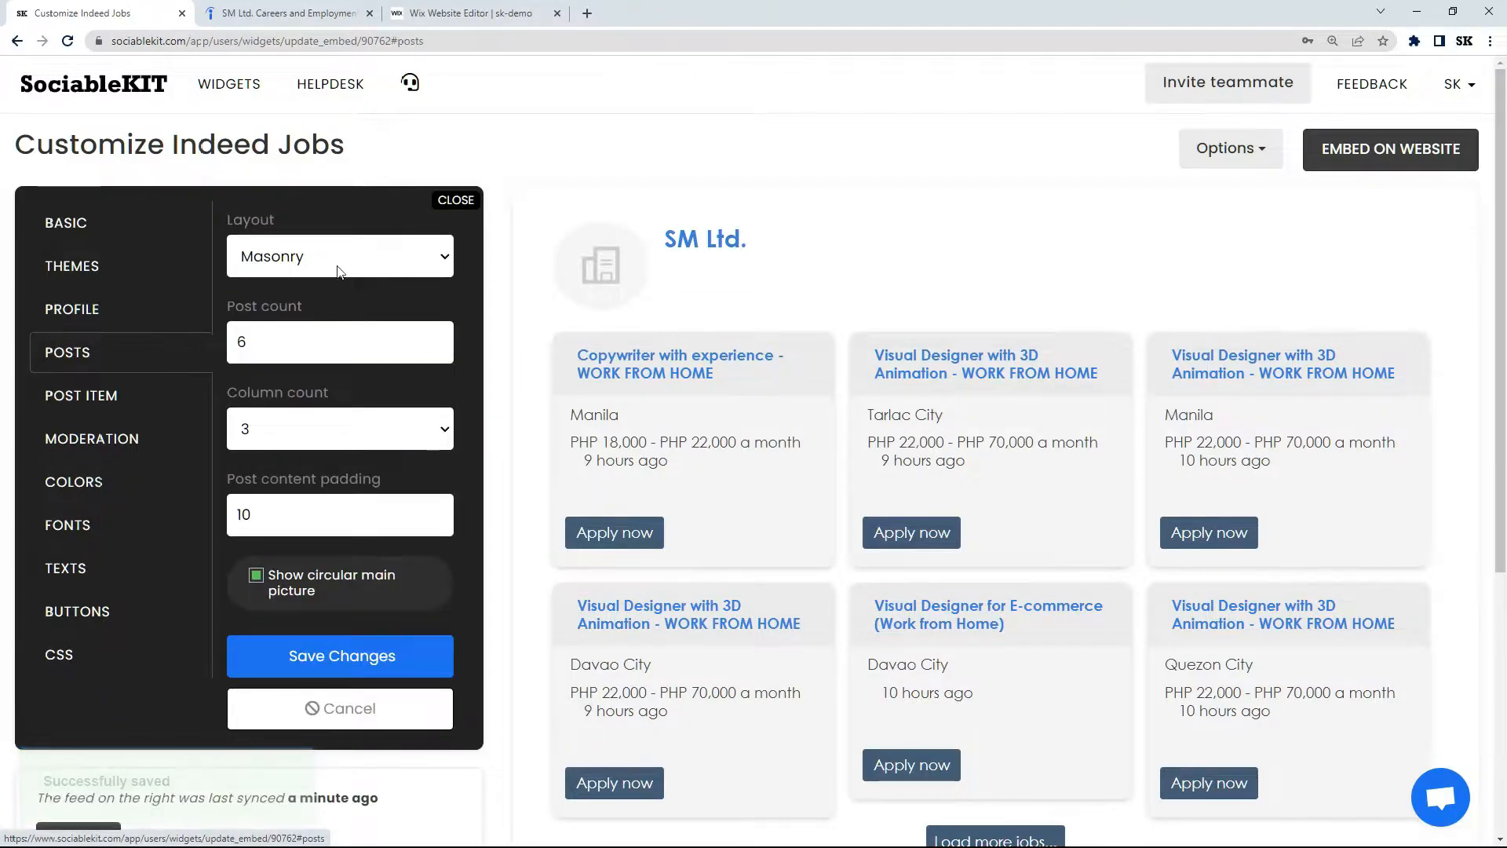
pyautogui.click(338, 258)
pyautogui.click(328, 336)
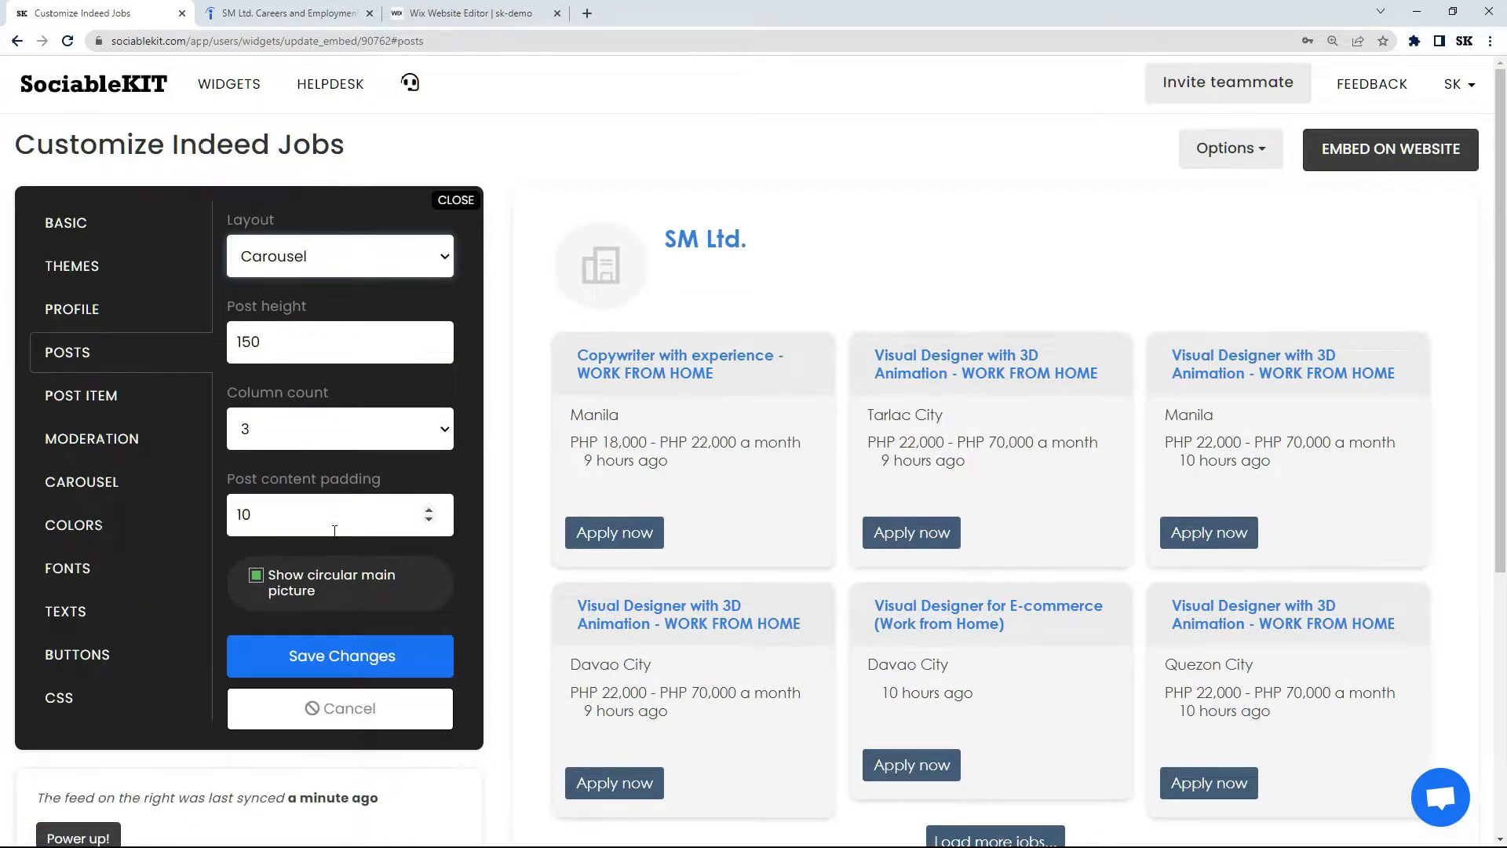
pyautogui.click(338, 654)
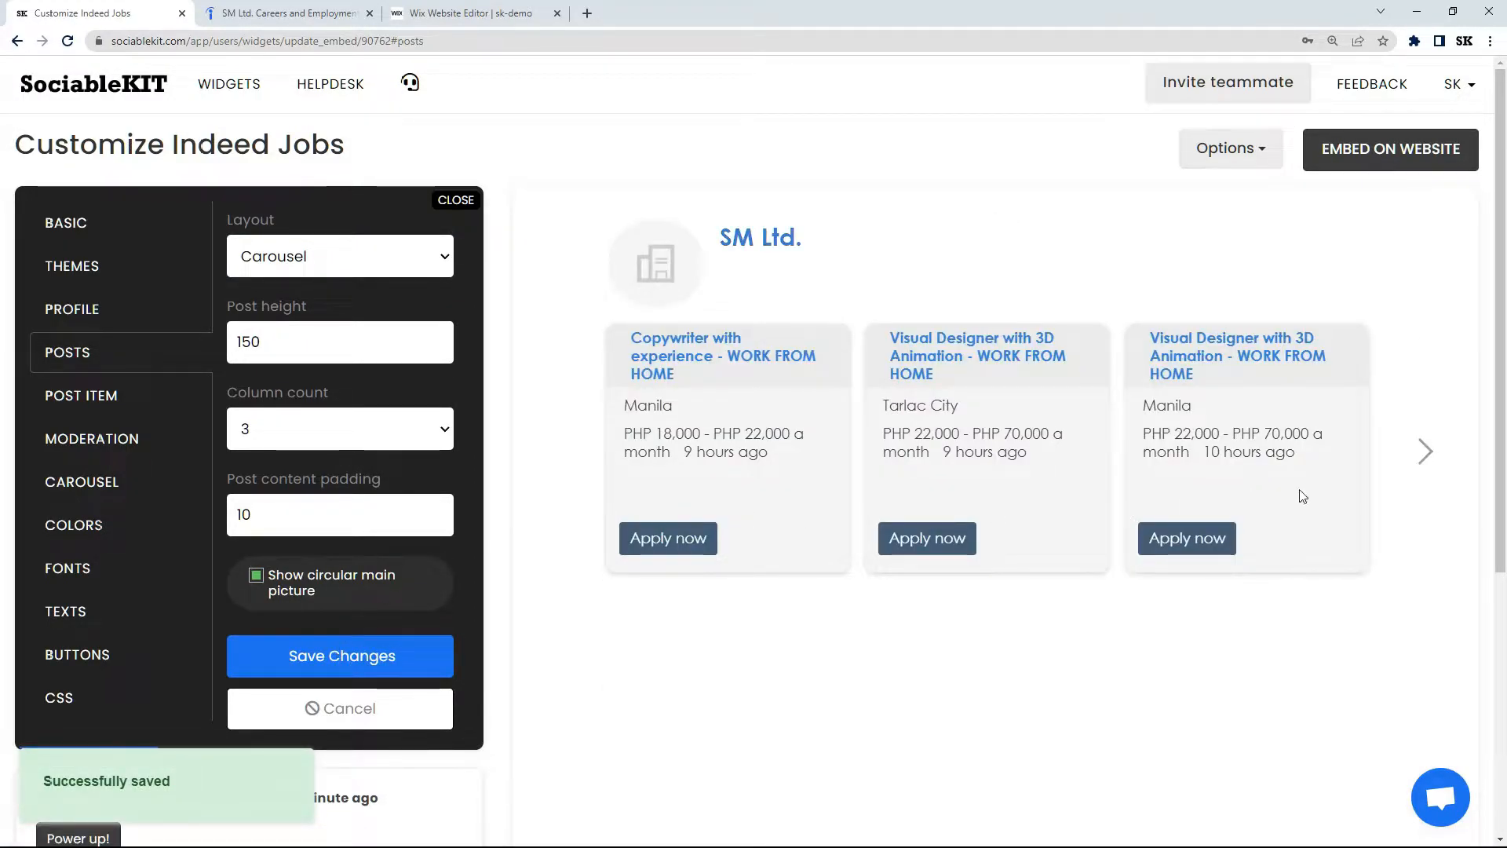
pyautogui.click(1425, 450)
pyautogui.click(1427, 450)
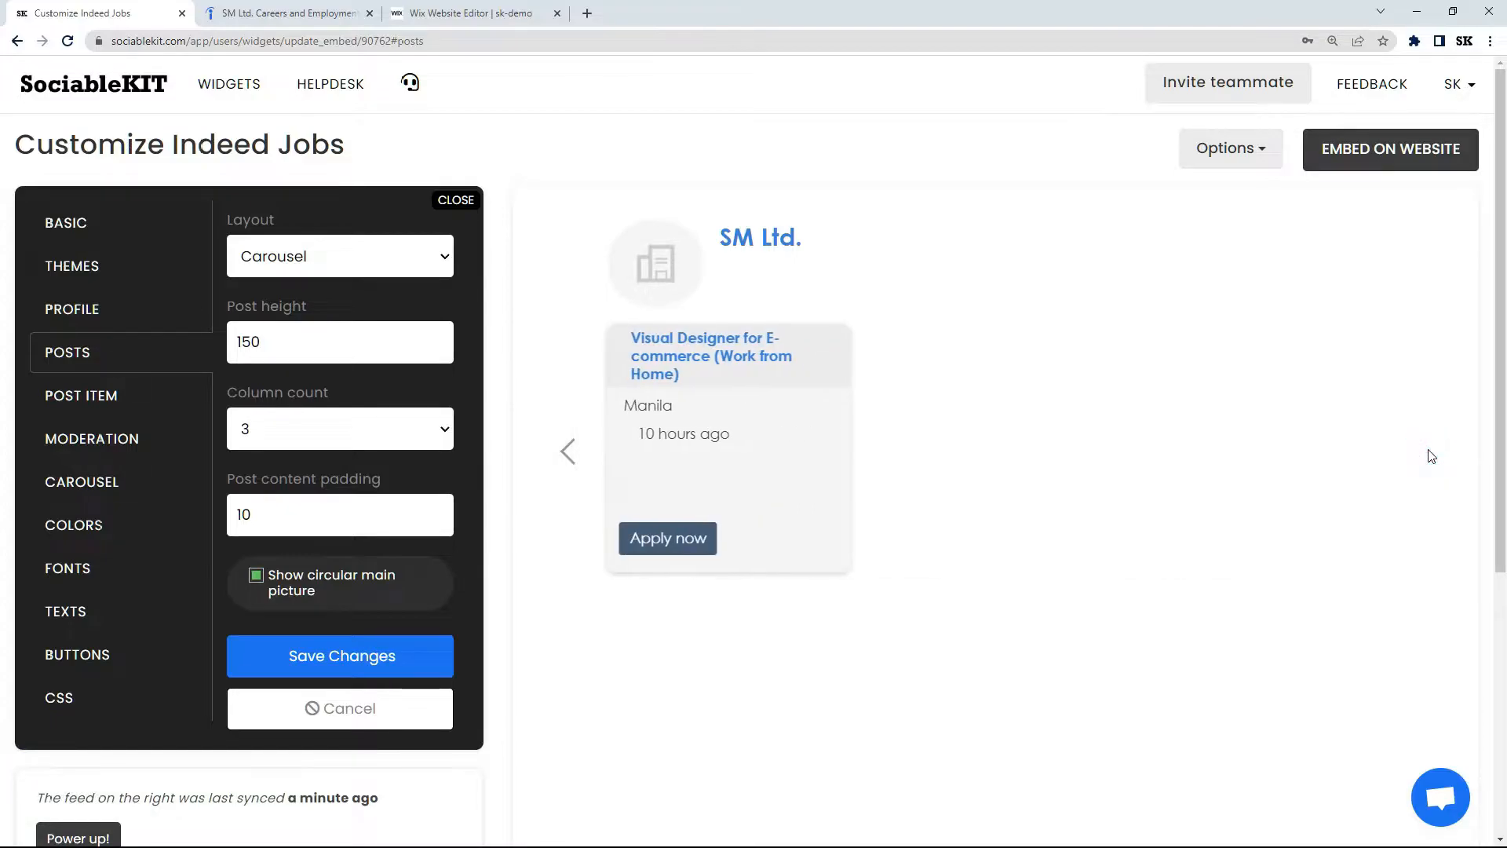
pyautogui.click(568, 451)
pyautogui.click(568, 451)
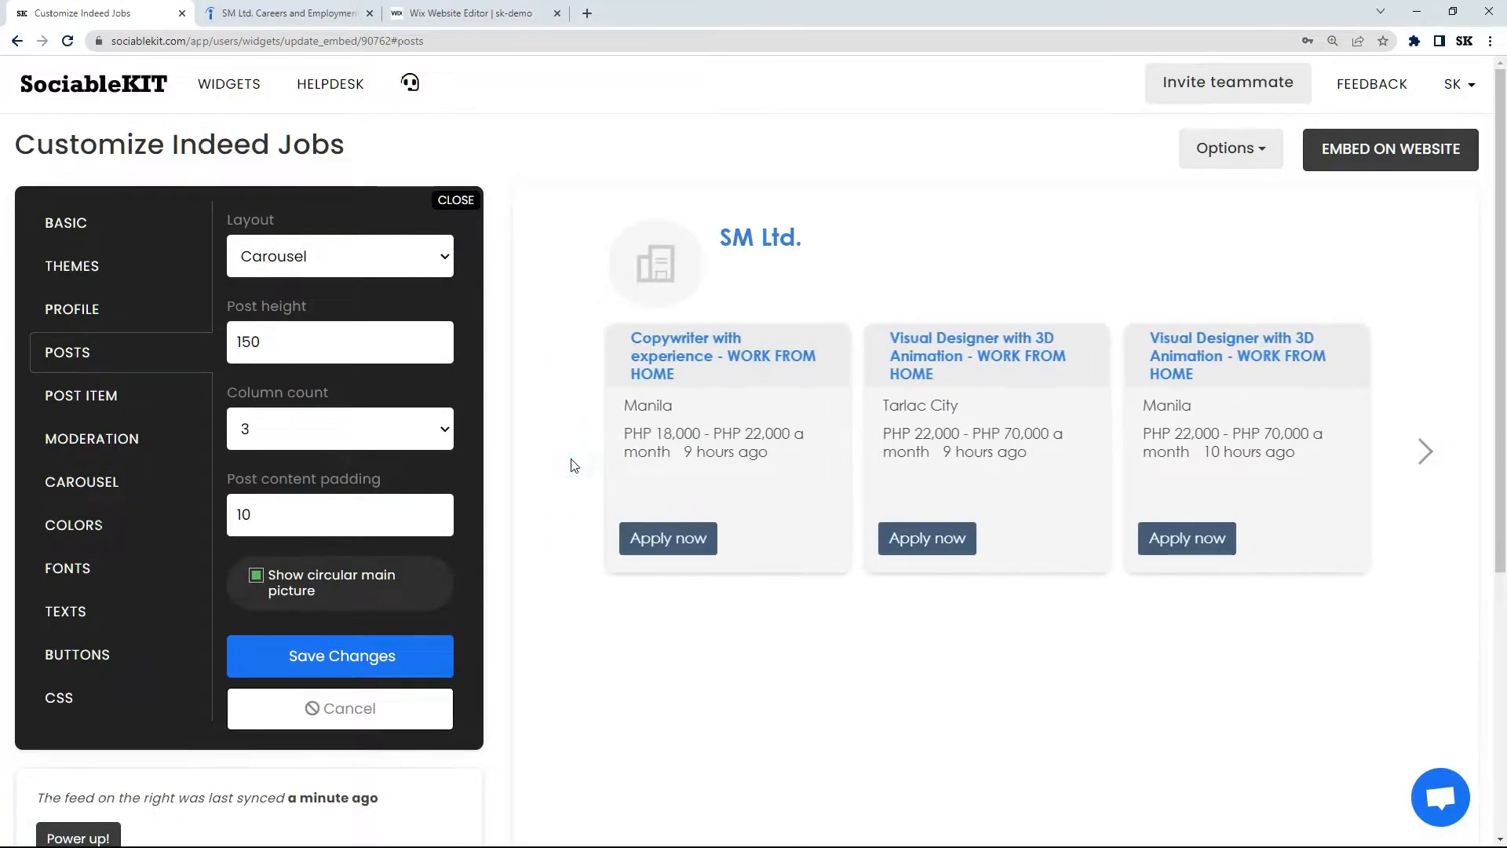
# Step: Return the posts layout to Masonry and save the change
pyautogui.click(338, 256)
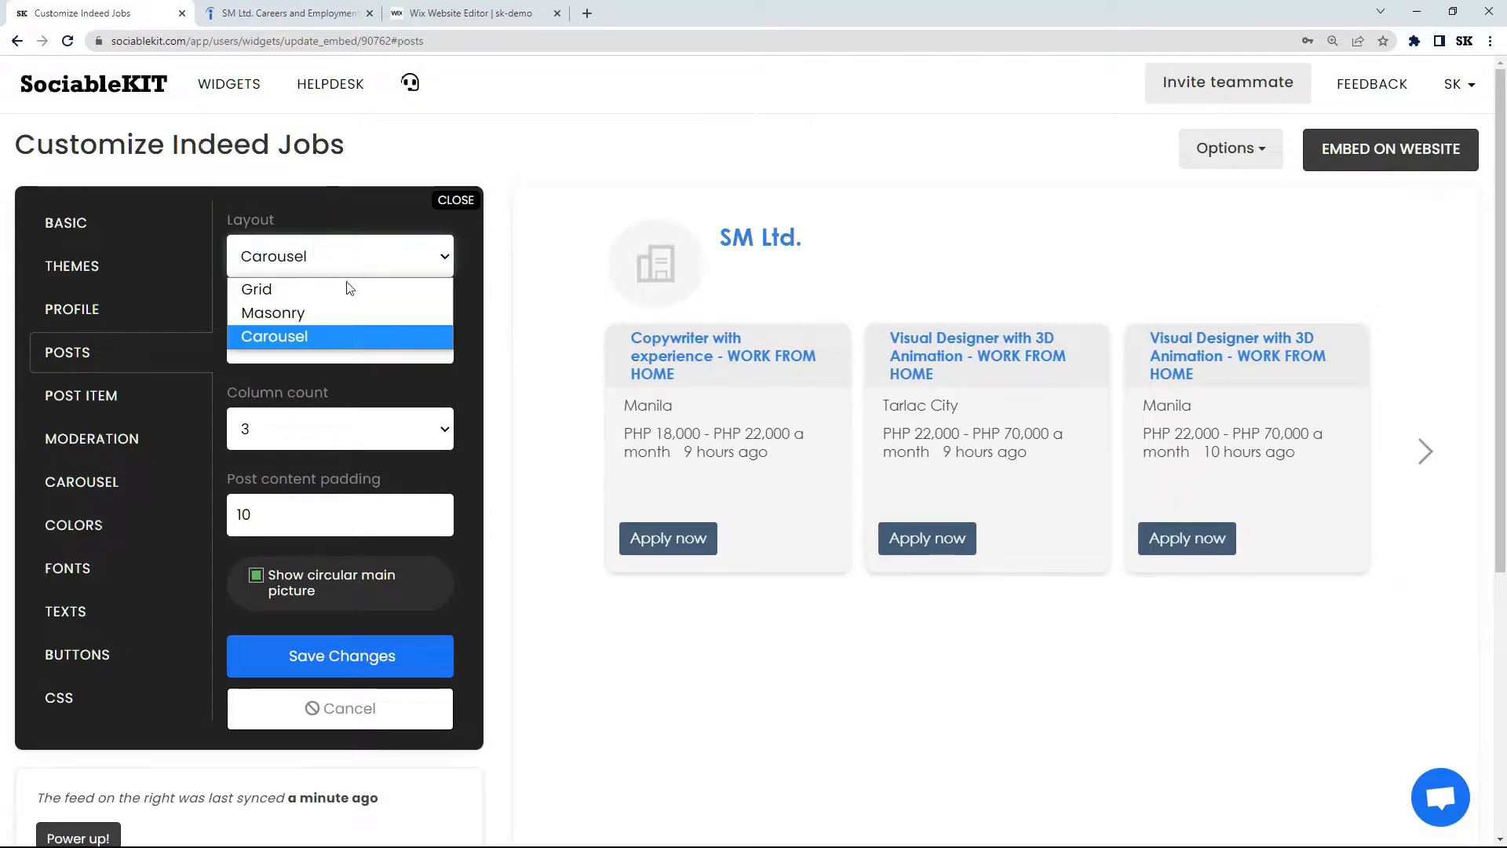
pyautogui.click(282, 309)
pyautogui.click(338, 658)
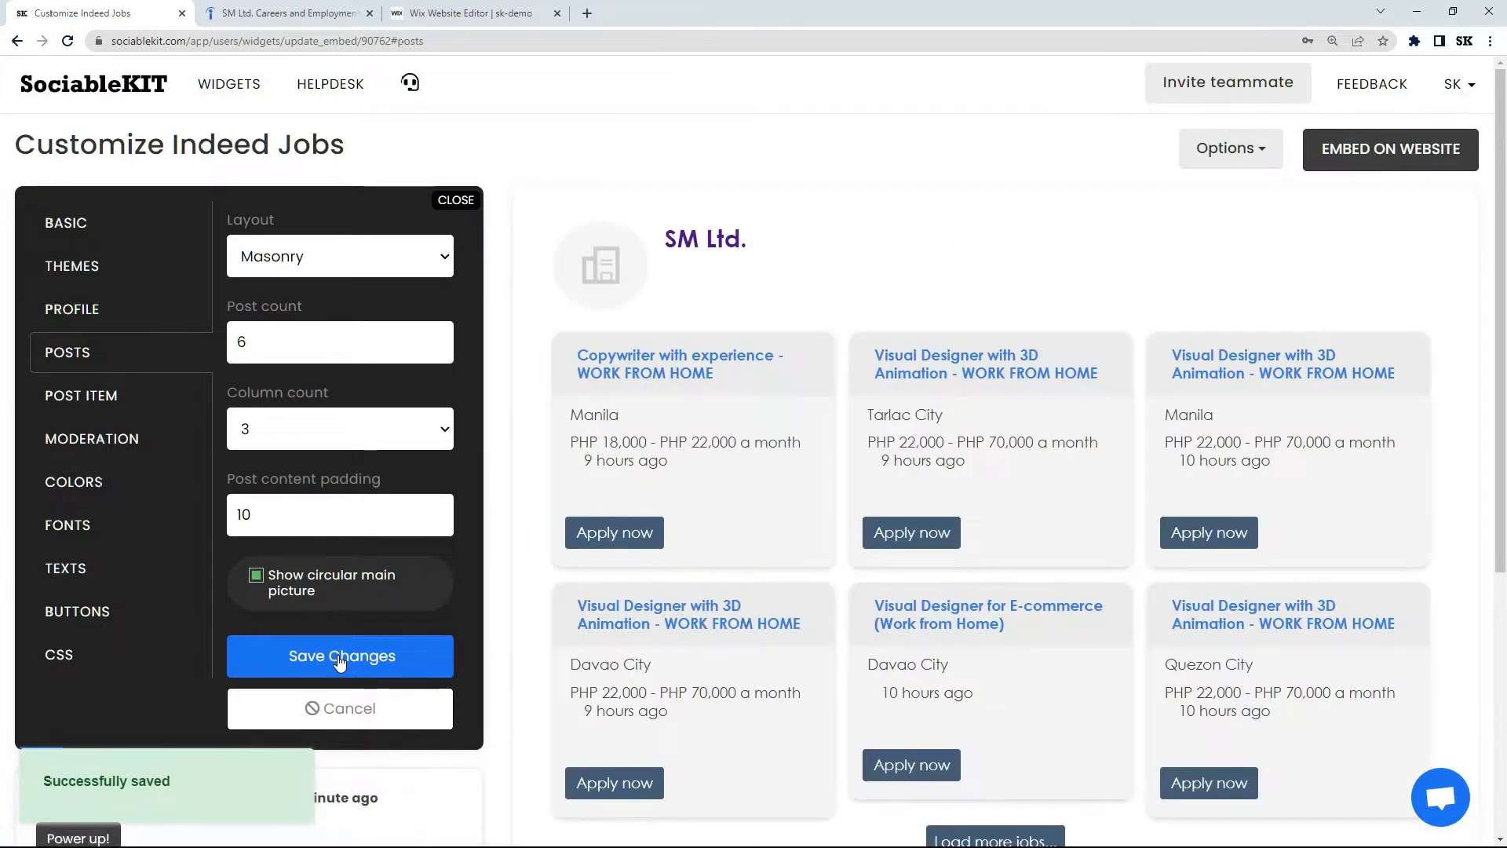
# Step: Set the widget's post background color to black (#000000)
pyautogui.click(181, 402)
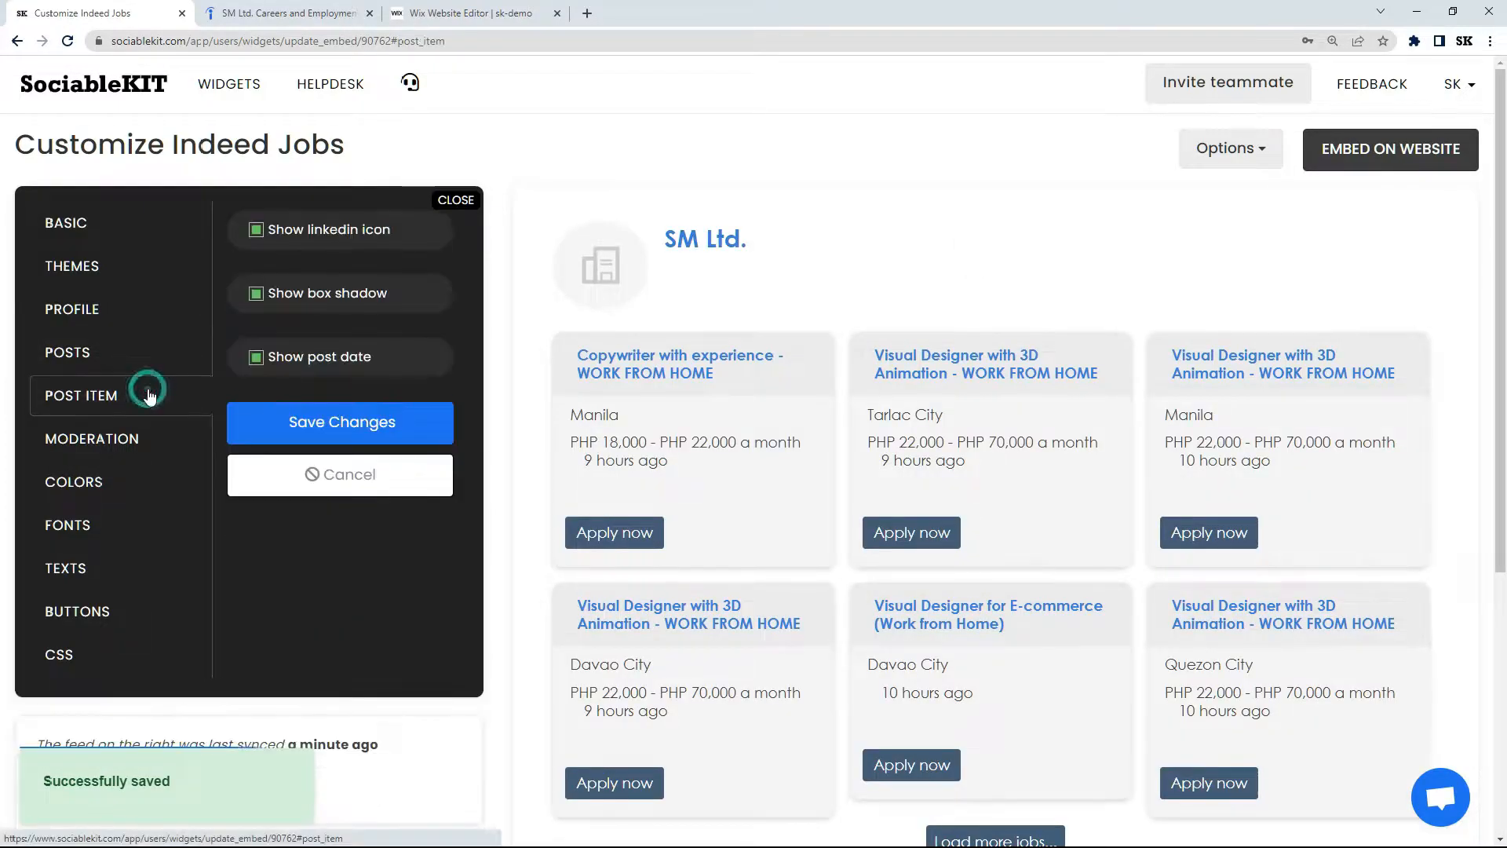
pyautogui.click(149, 438)
pyautogui.click(158, 494)
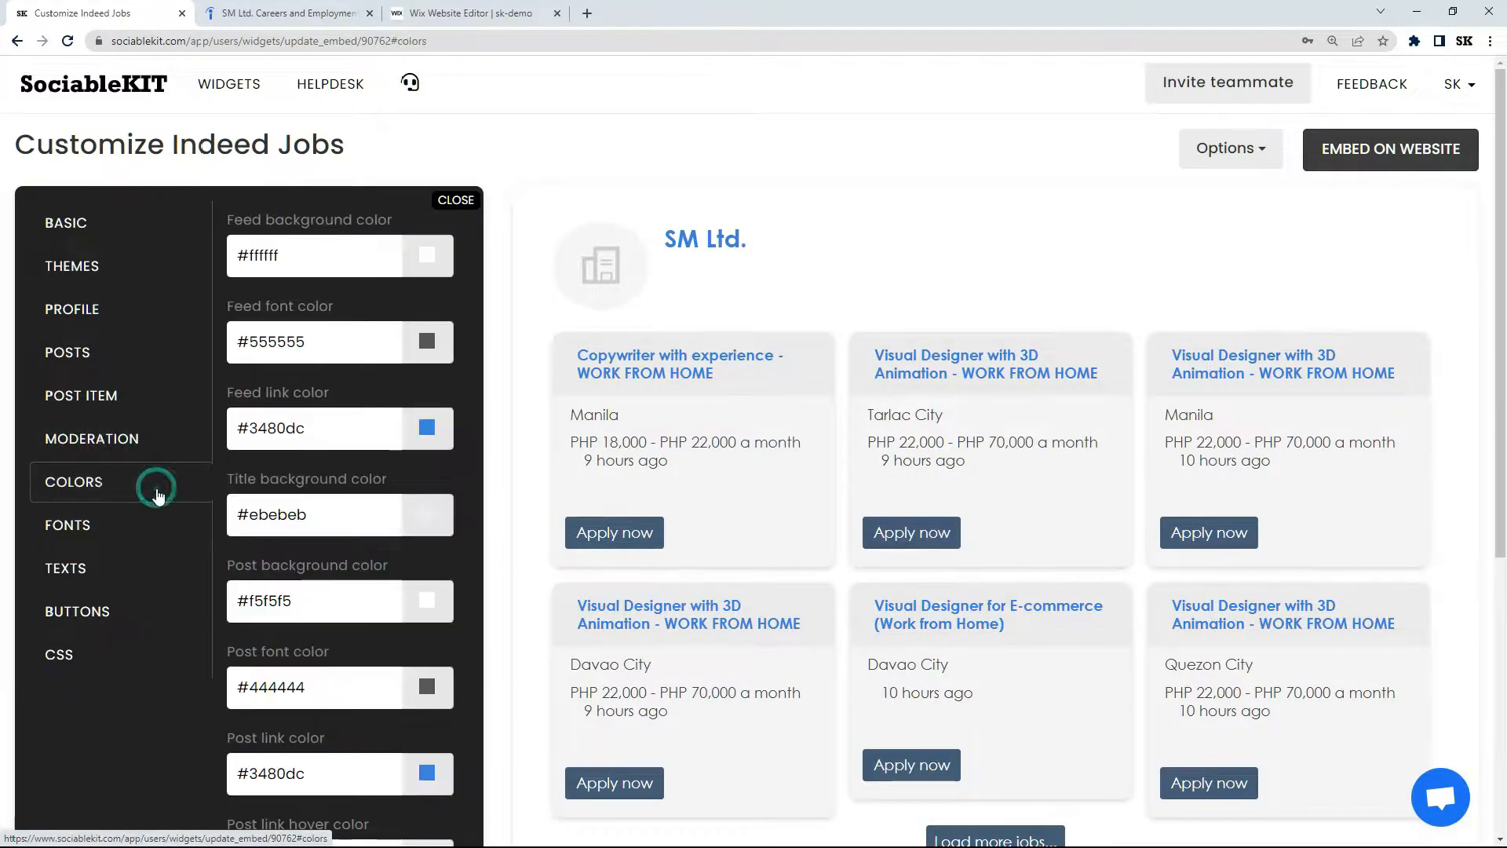
pyautogui.click(419, 610)
pyautogui.moveTo(353, 686); pyautogui.dragTo(312, 723)
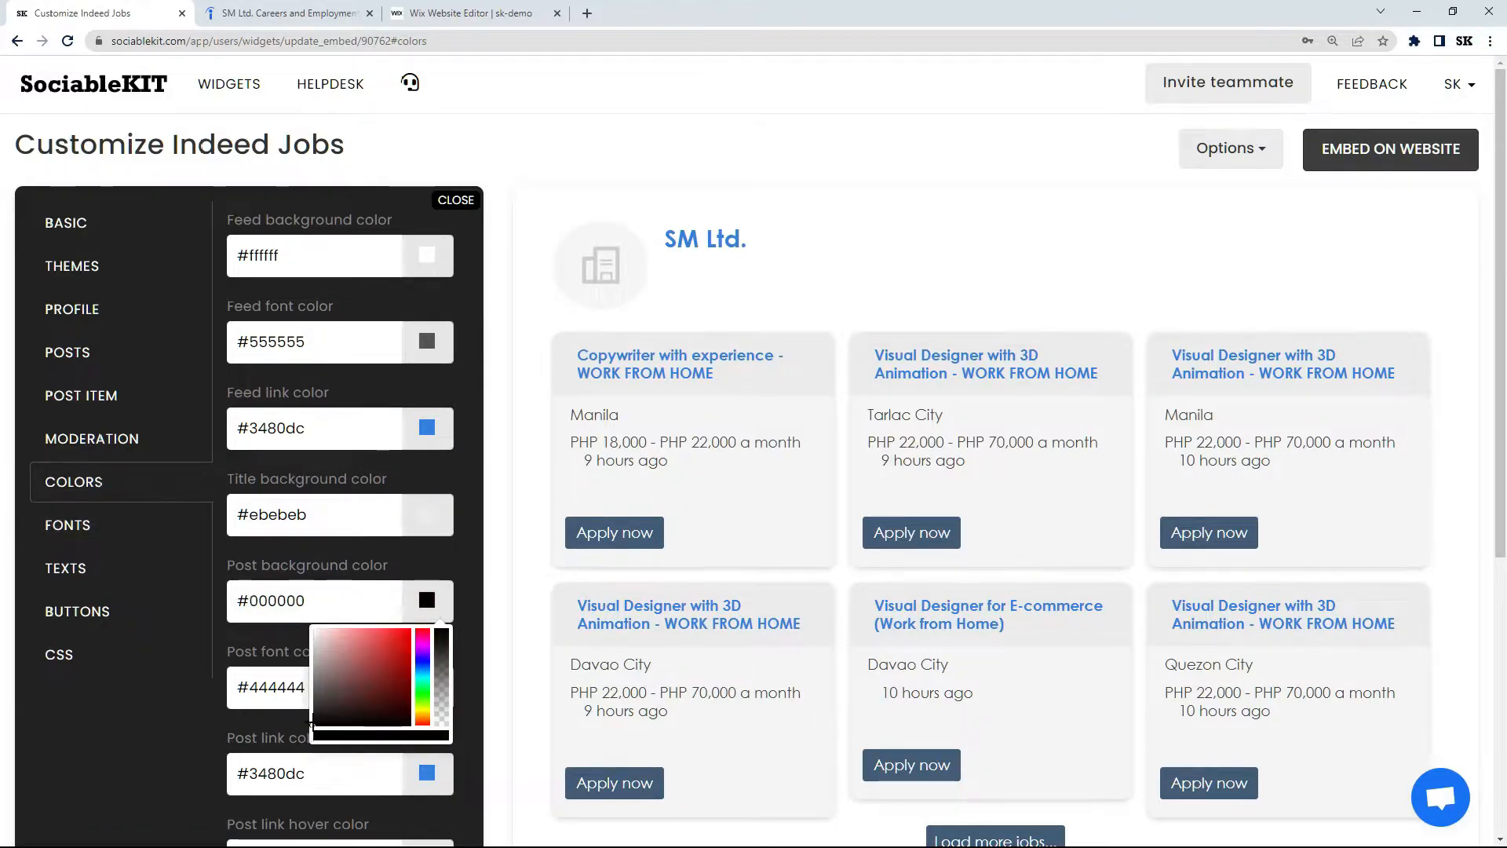
pyautogui.click(302, 640)
# Step: Set the post font color to white (#ffffff) and save the color settings
pyautogui.click(427, 686)
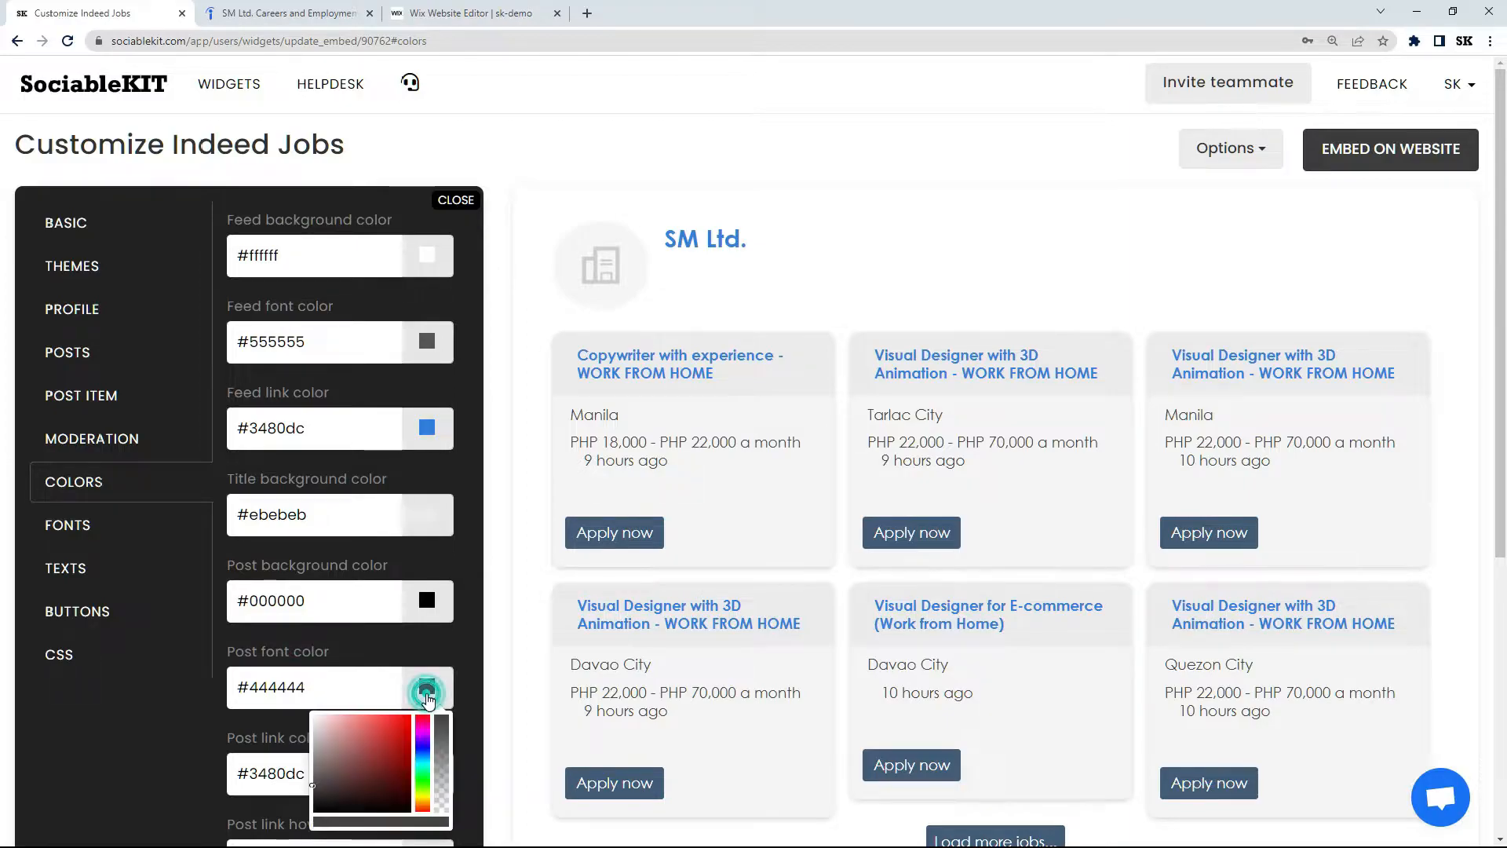
pyautogui.moveTo(363, 719); pyautogui.dragTo(314, 712)
pyautogui.click(357, 657)
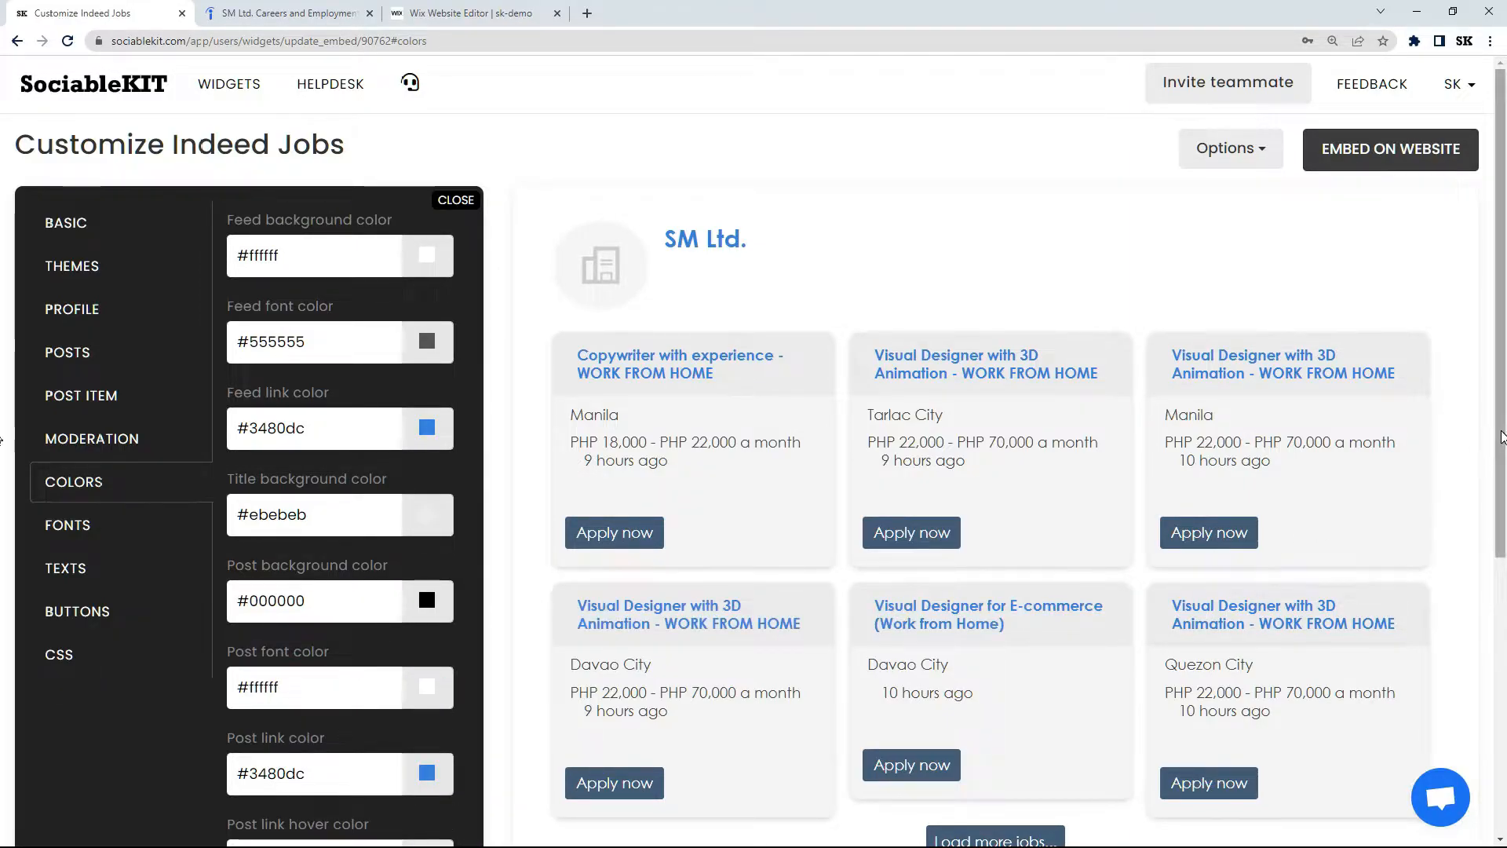
pyautogui.moveTo(1500, 427); pyautogui.dragTo(1466, 642)
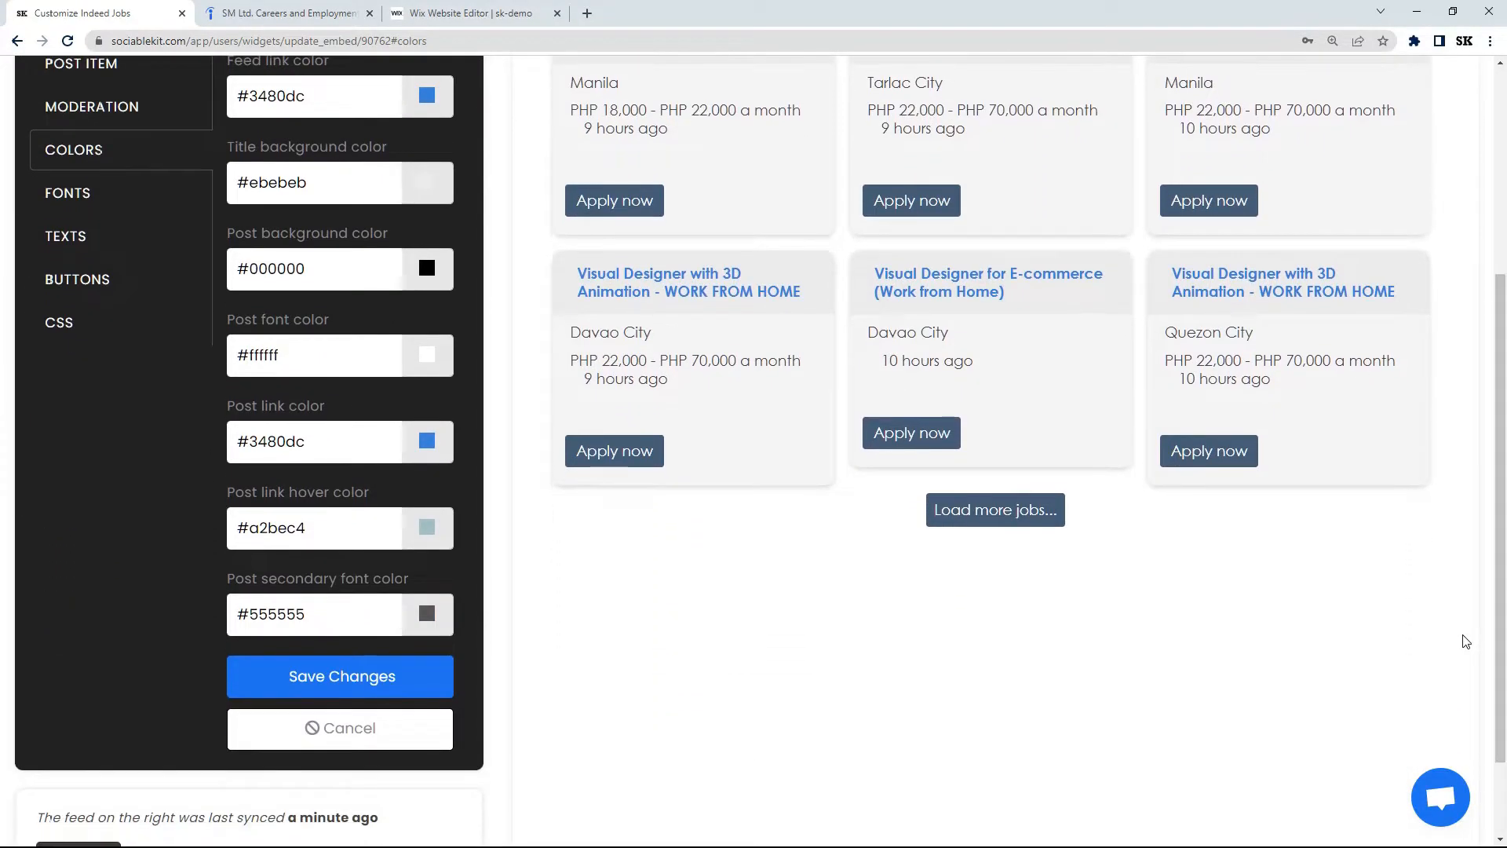
pyautogui.click(349, 678)
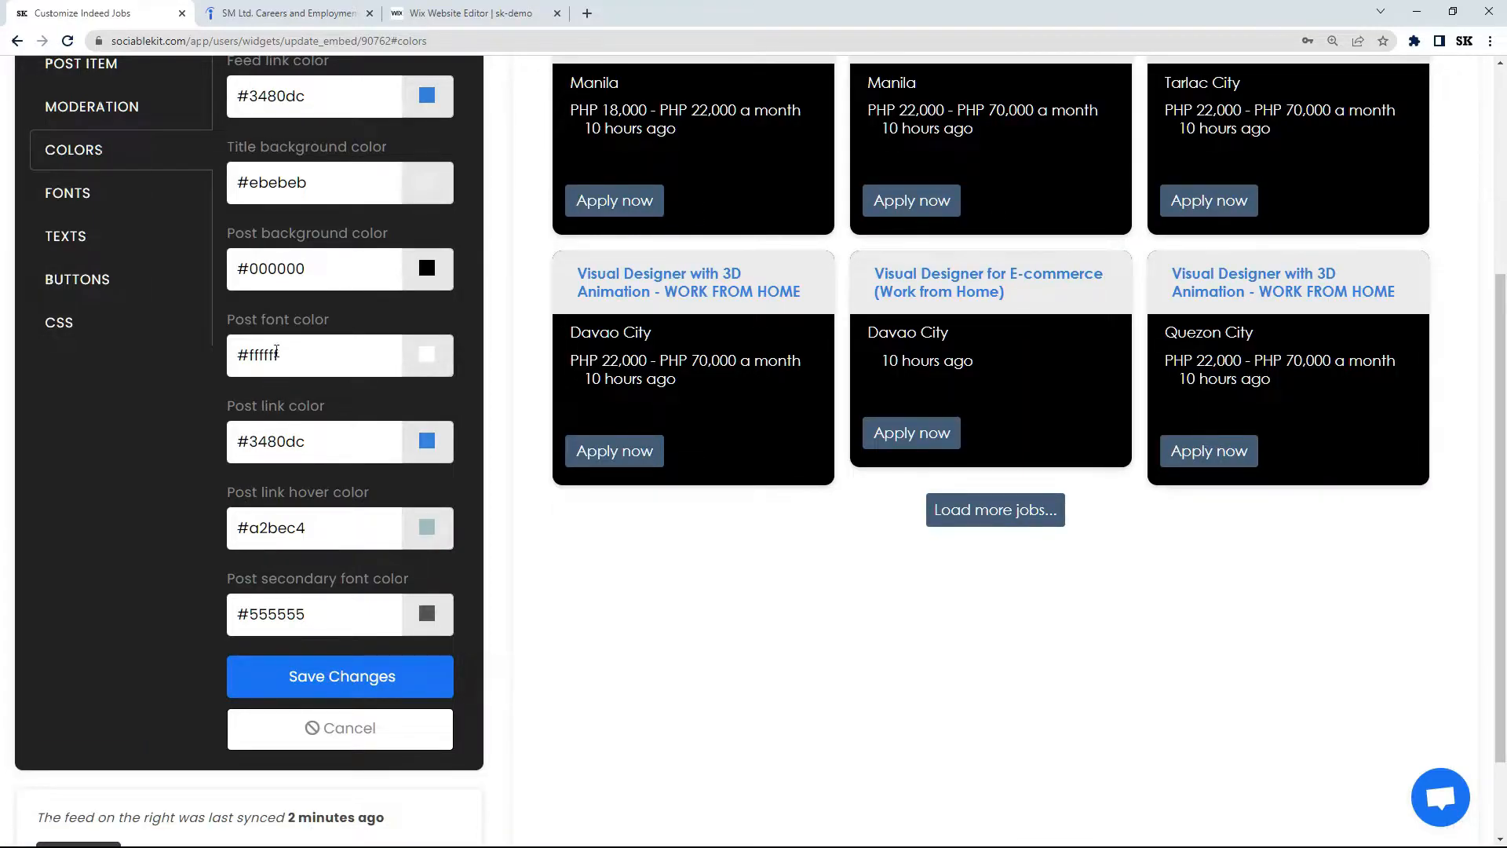
# Step: Set the post background color to #f5f5f5 and the post font color to #444444, and save the colors
pyautogui.tripleClick(293, 265)
pyautogui.write('#f5f5f5')
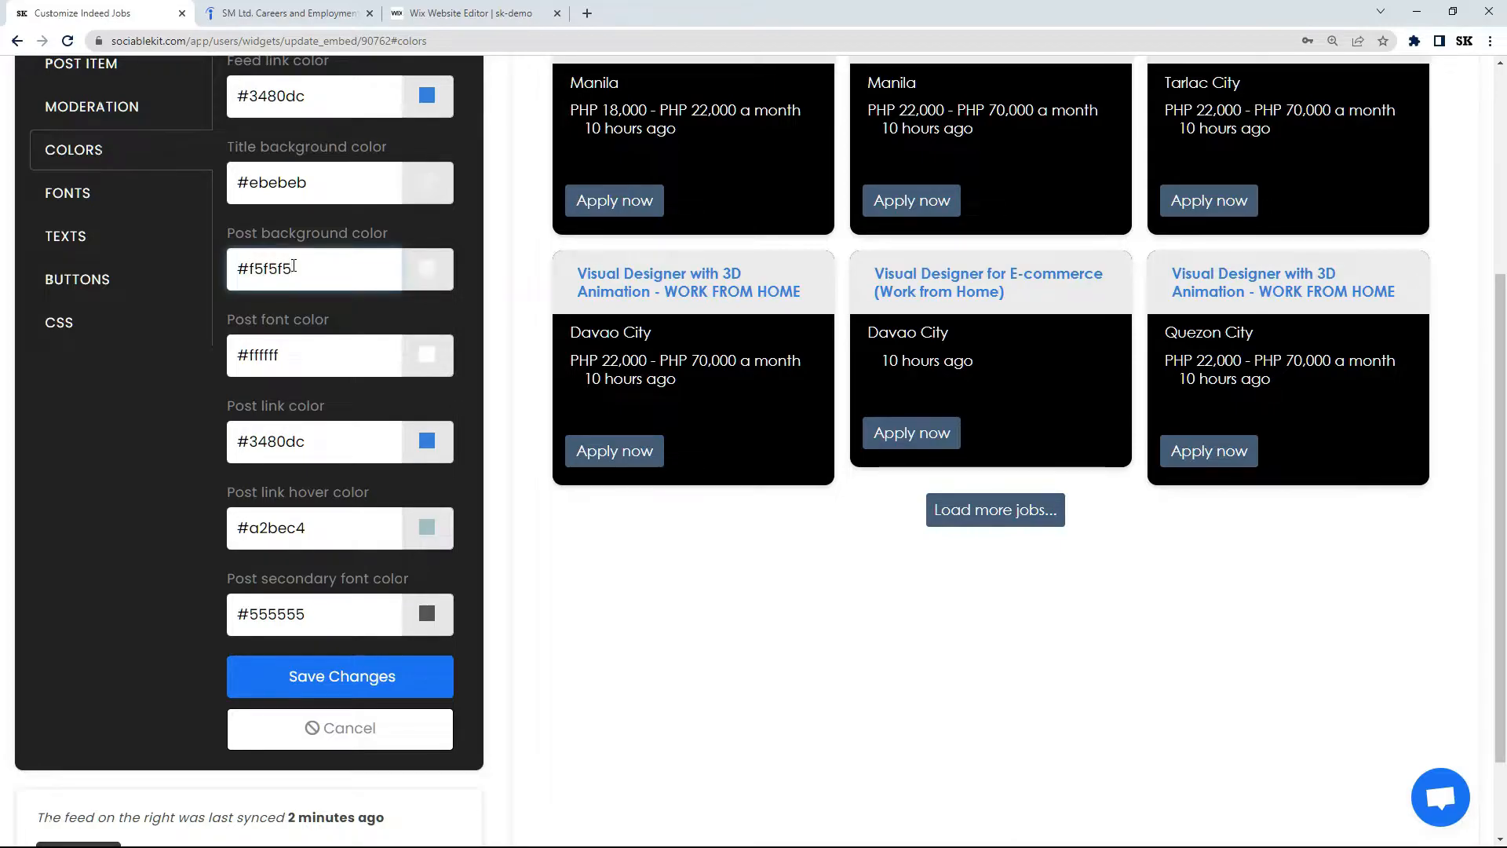
pyautogui.tripleClick(259, 351)
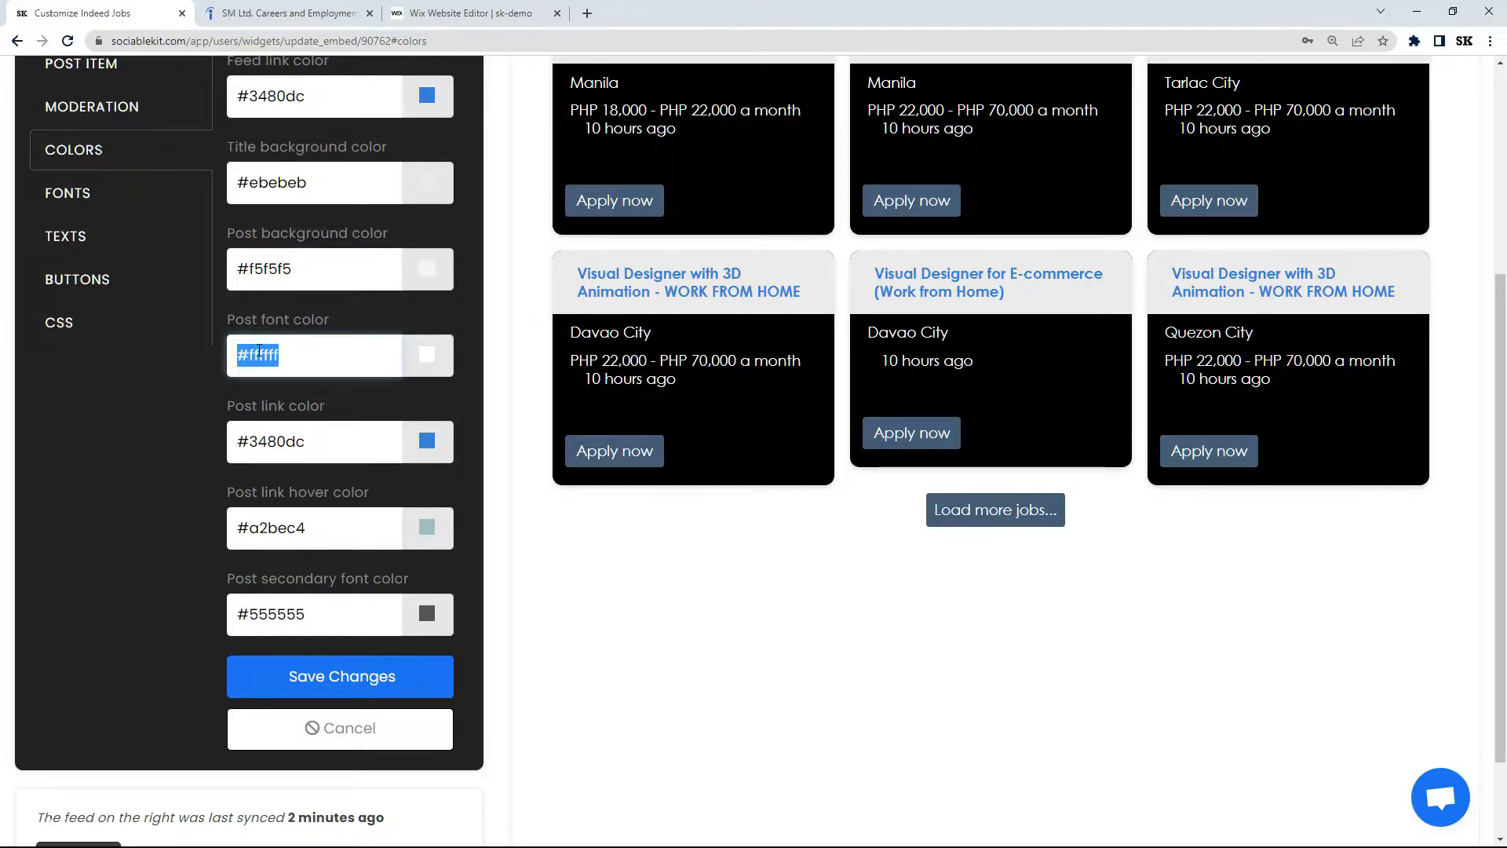
pyautogui.write('#444444')
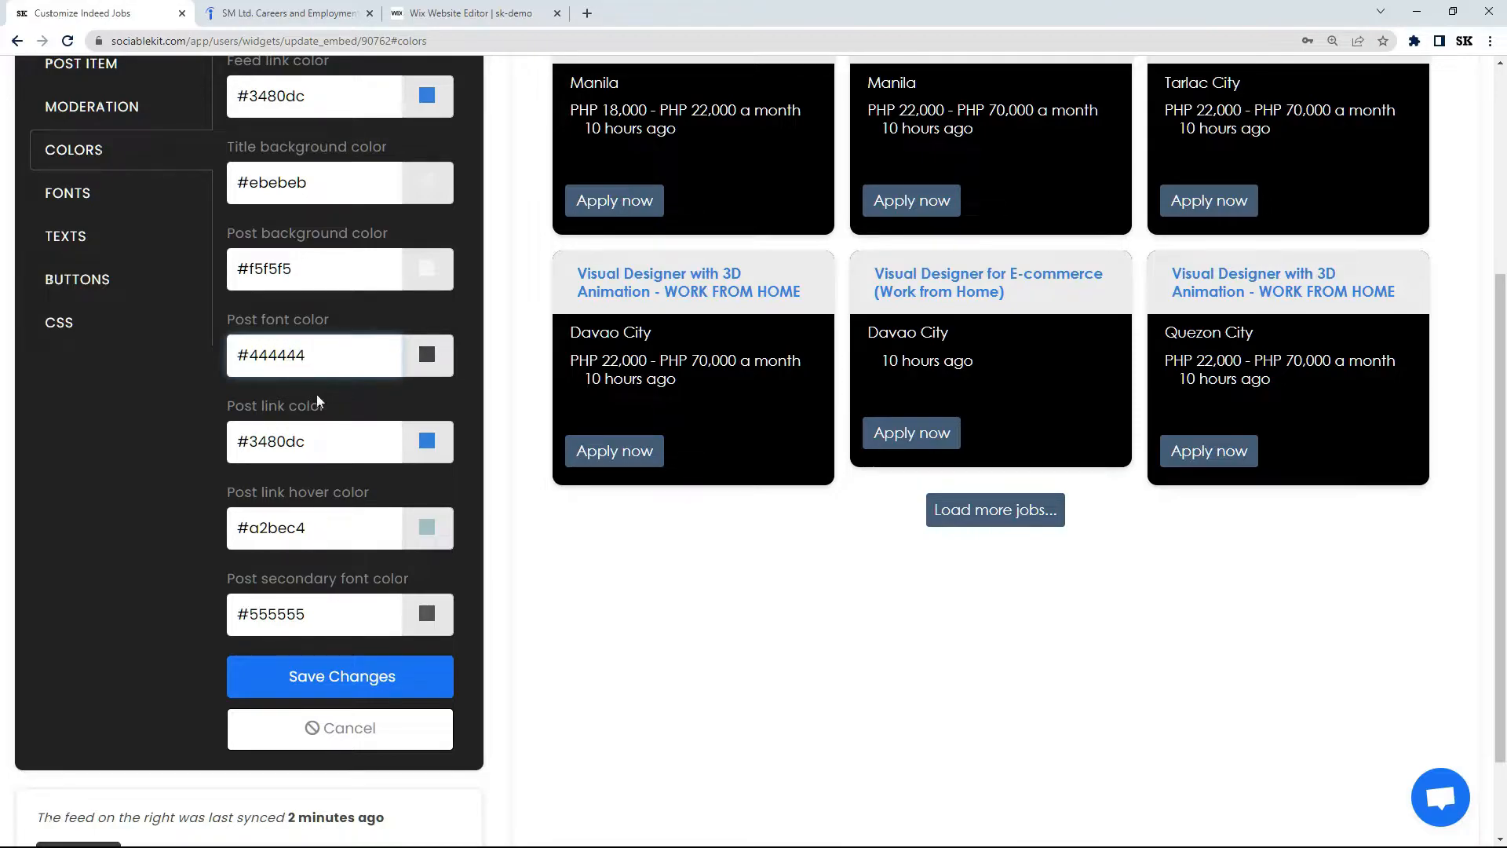
pyautogui.click(345, 682)
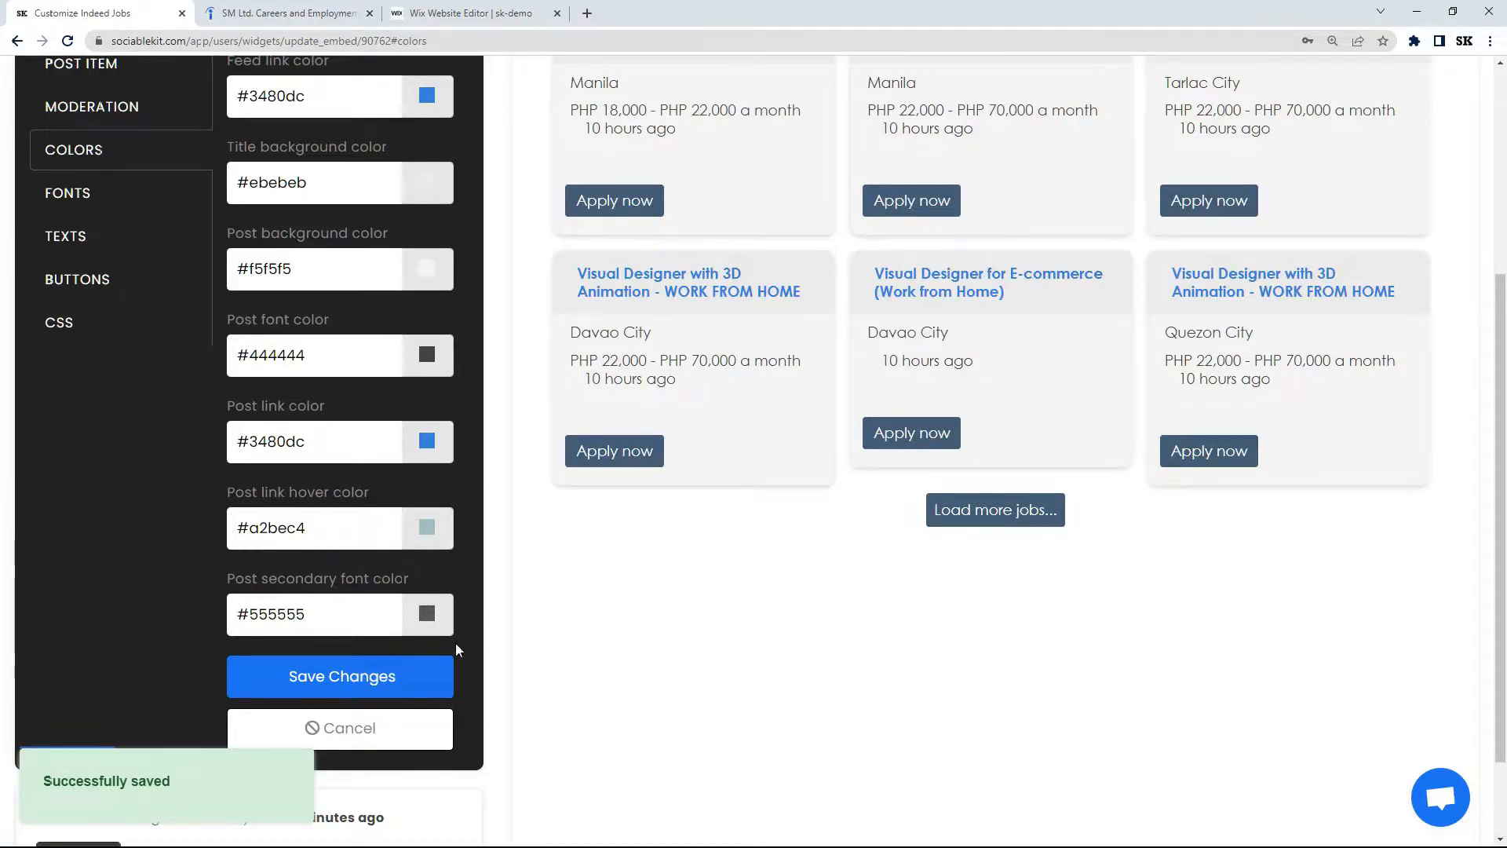
# Step: Set the widget's font family to Georgia, Serif and save the font settings
pyautogui.scroll(5, 1493, 557)
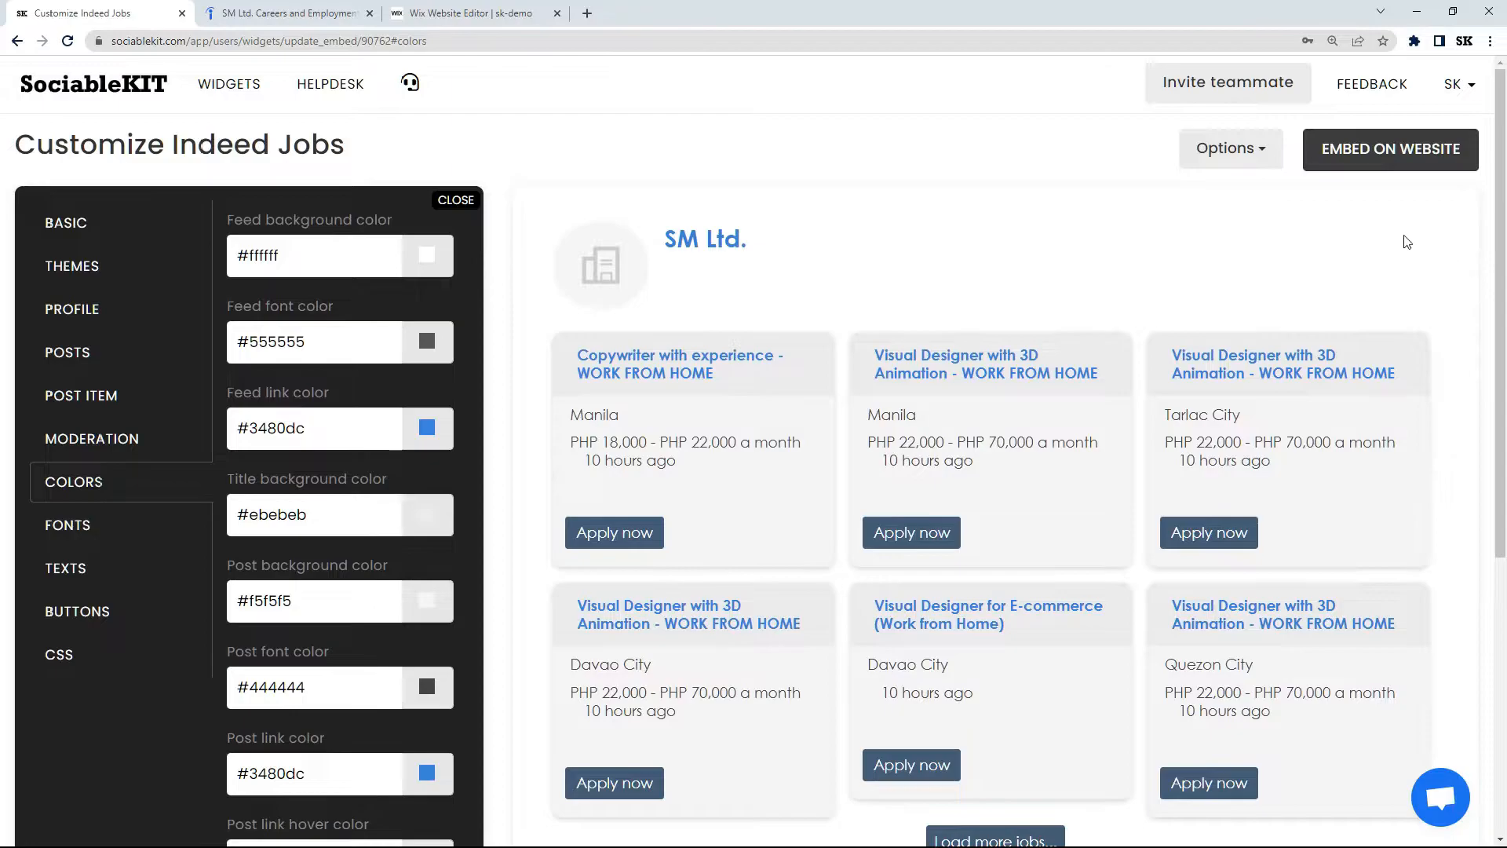
pyautogui.click(127, 528)
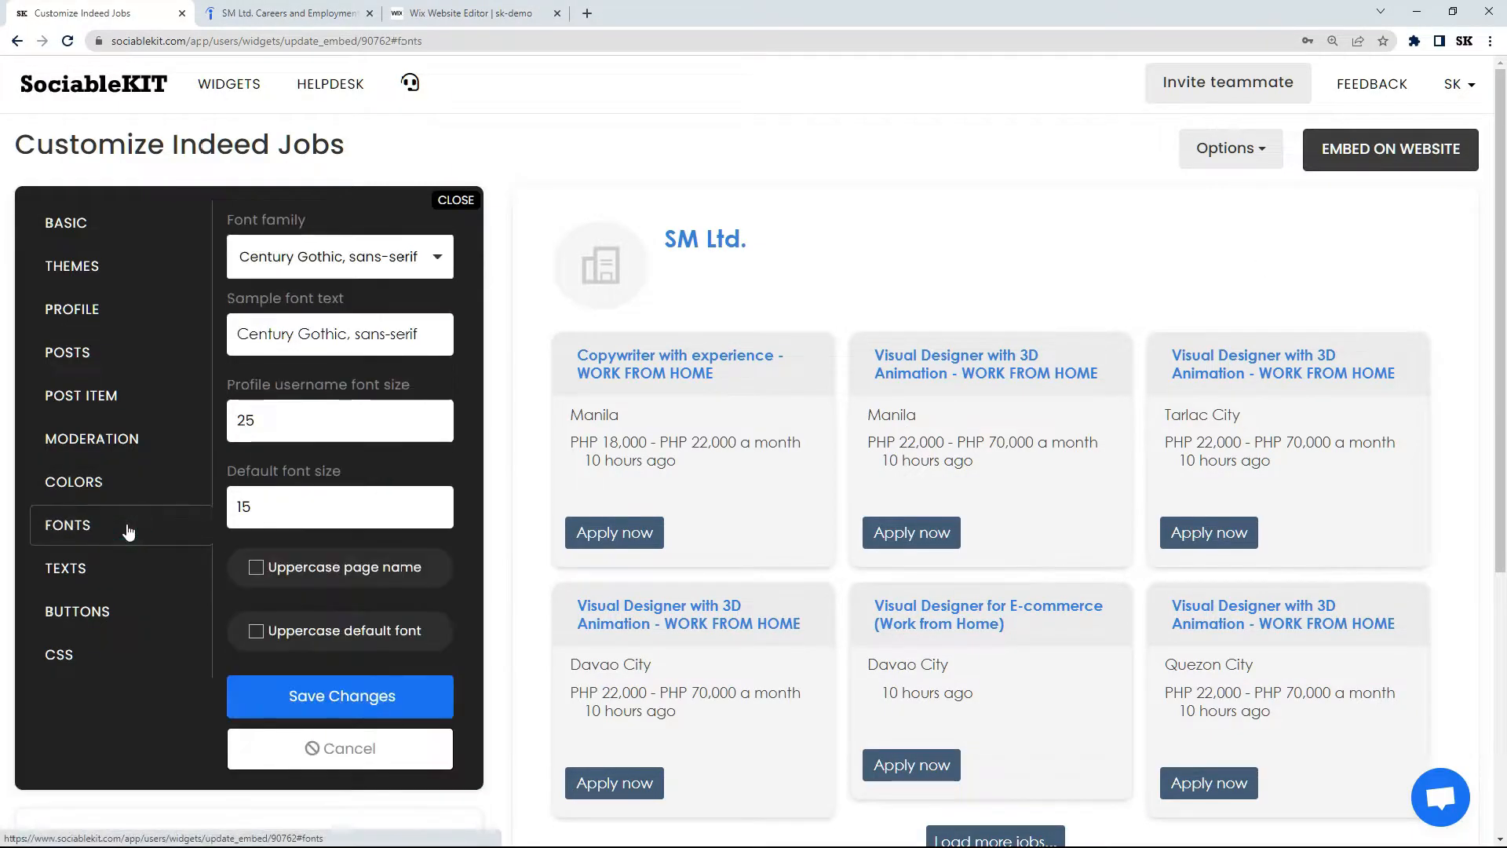
pyautogui.click(312, 270)
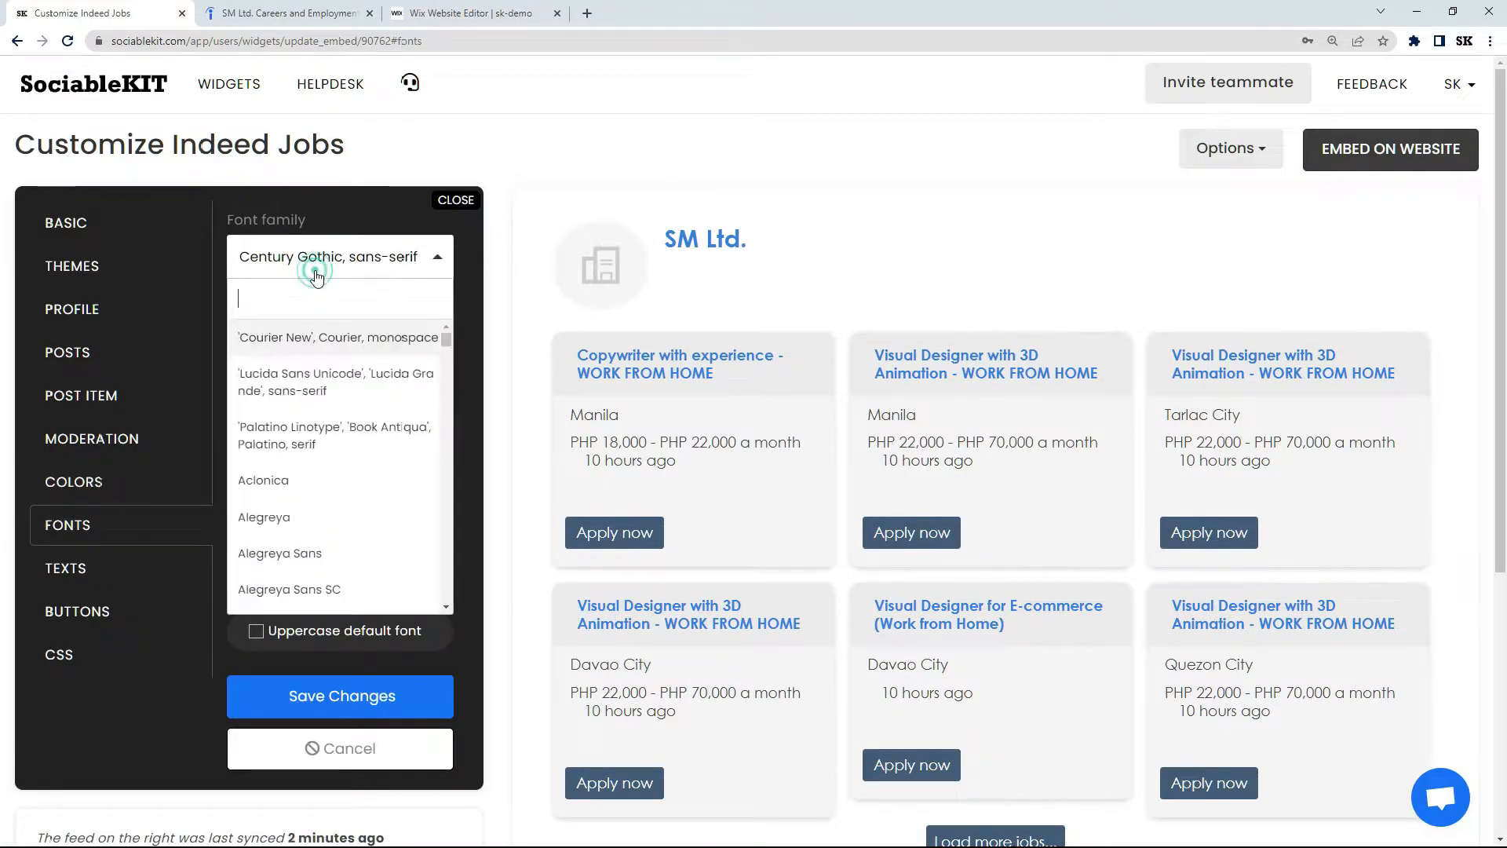
pyautogui.write('Georgia')
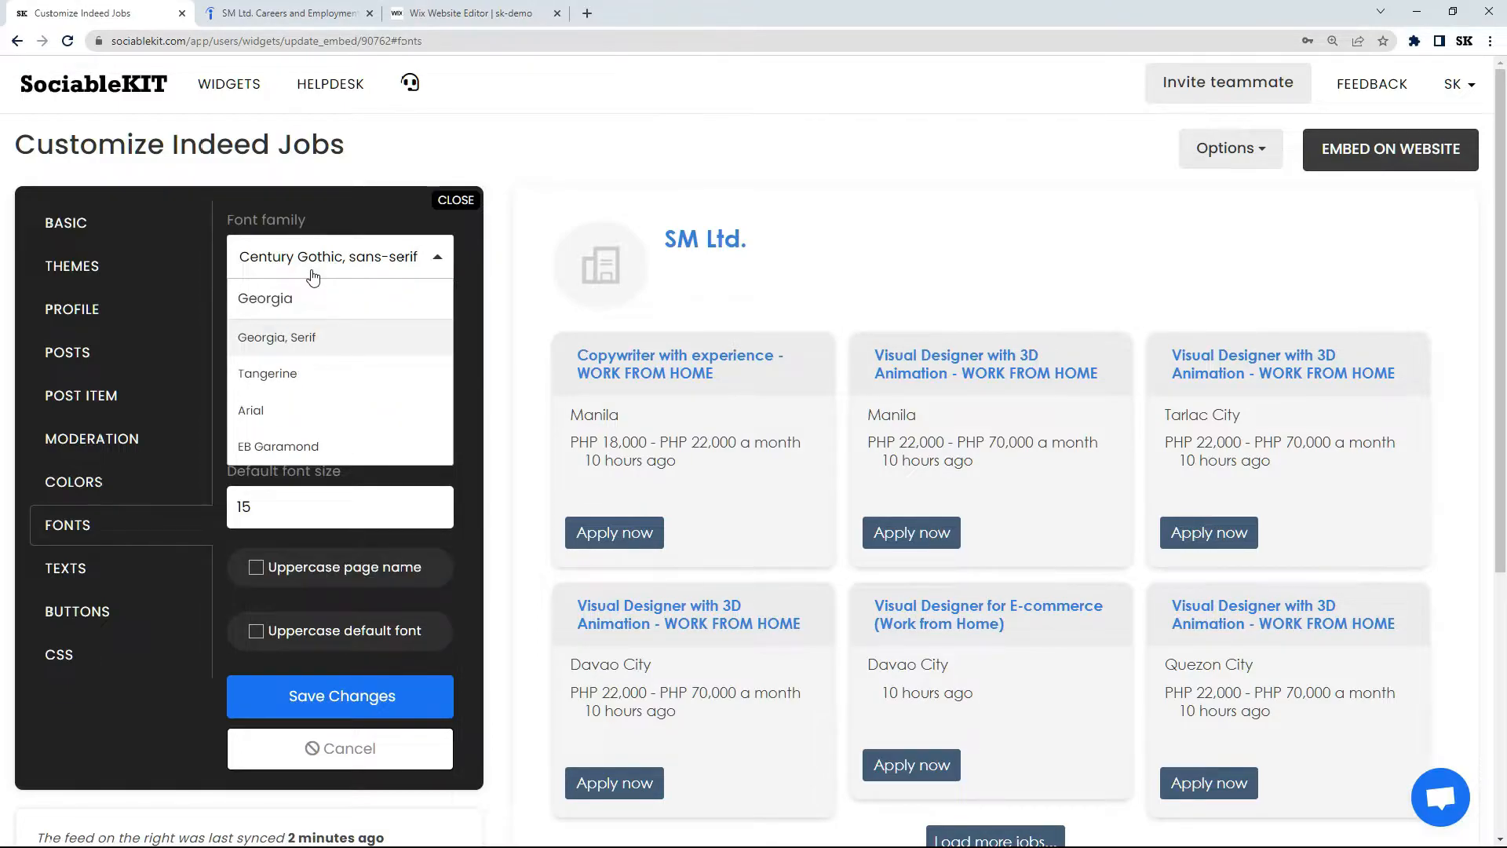
pyautogui.click(307, 336)
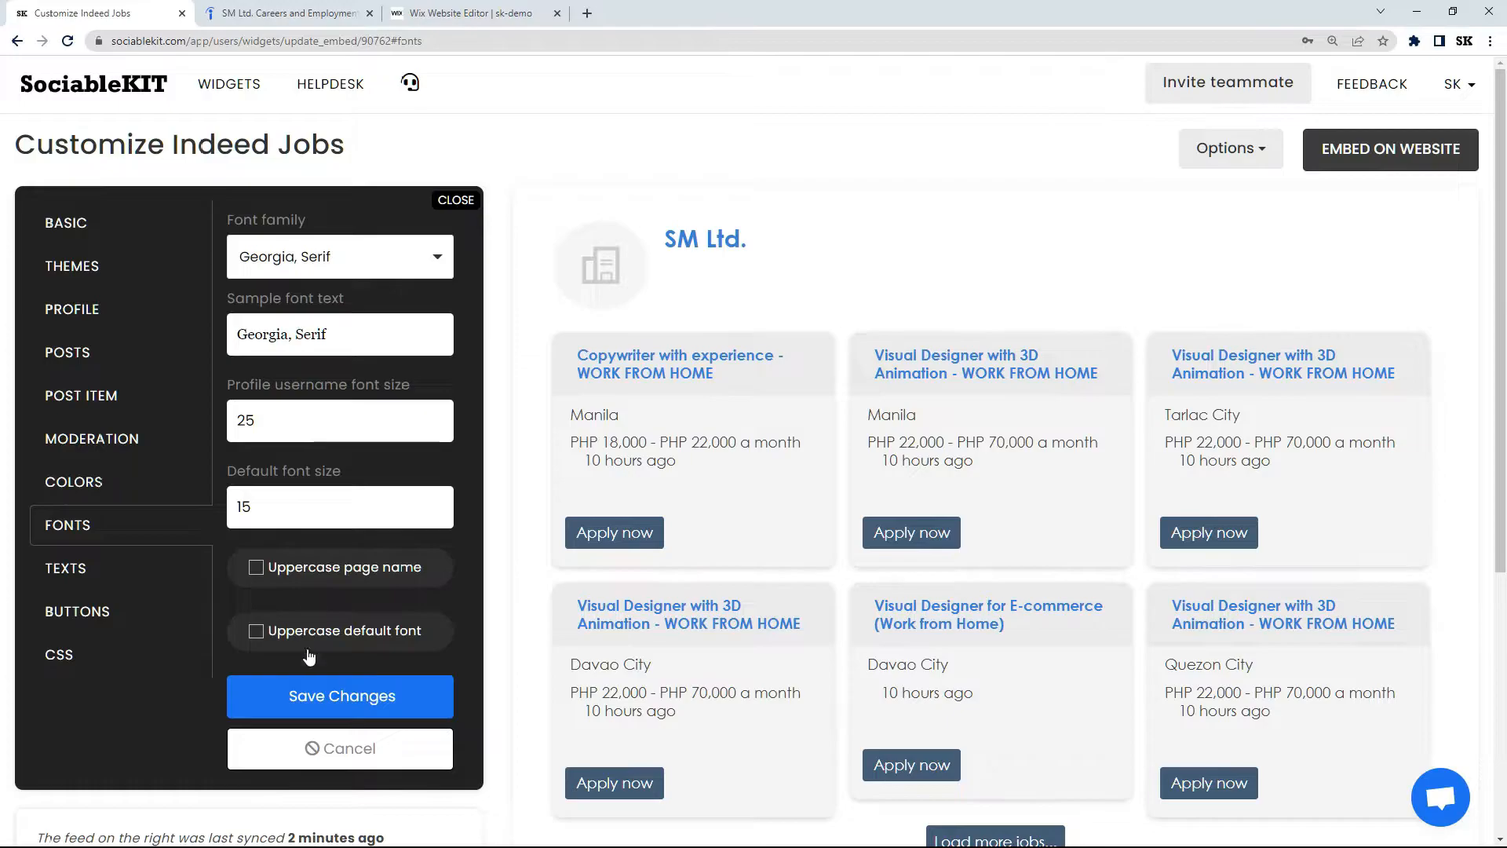
pyautogui.click(343, 701)
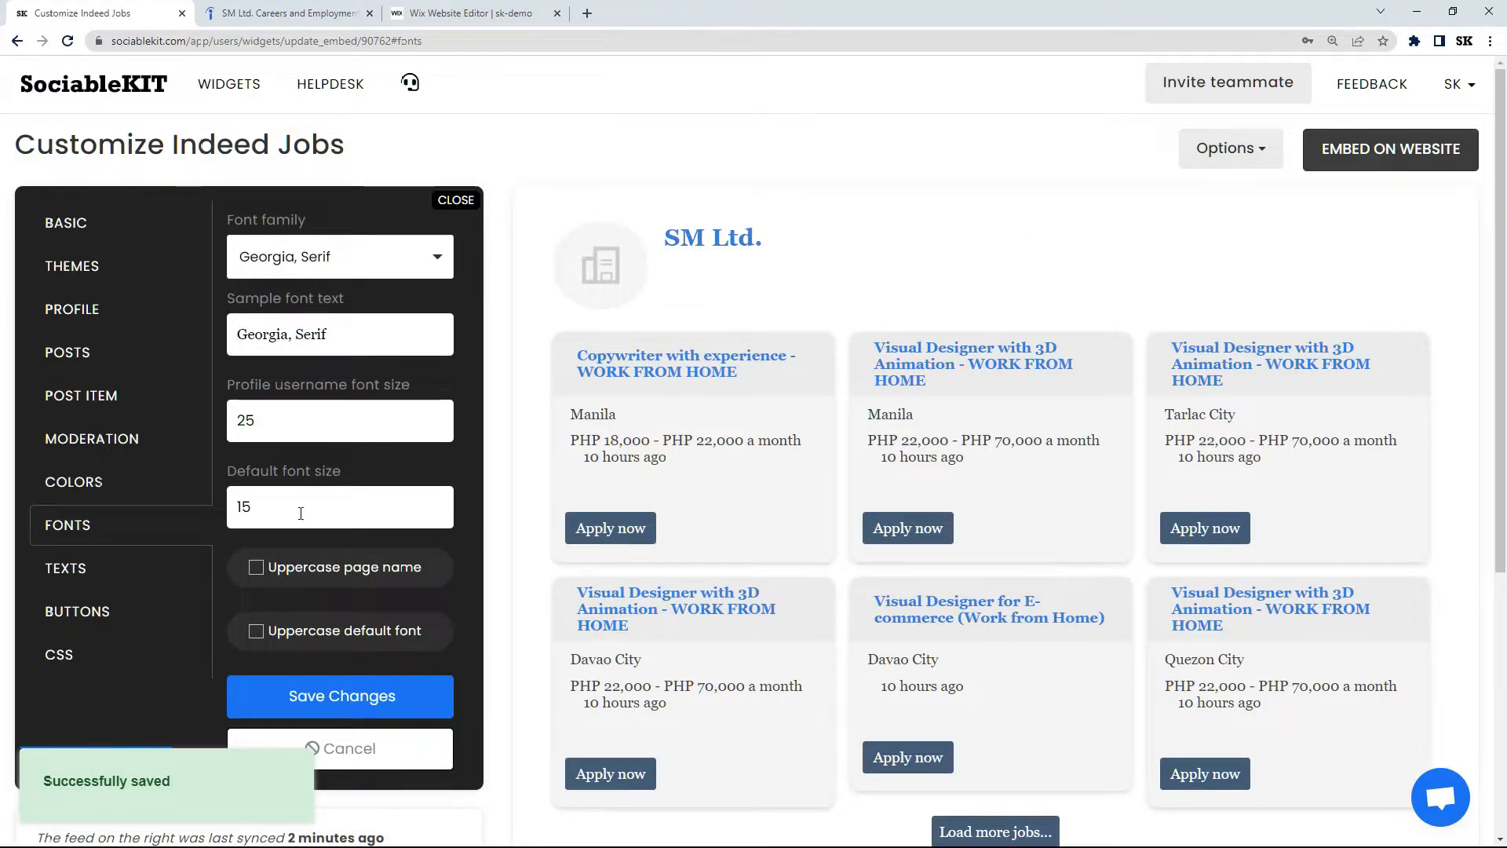
# Step: Set the widget's font family to Century Gothic, sans-serif and save the font settings
pyautogui.click(348, 271)
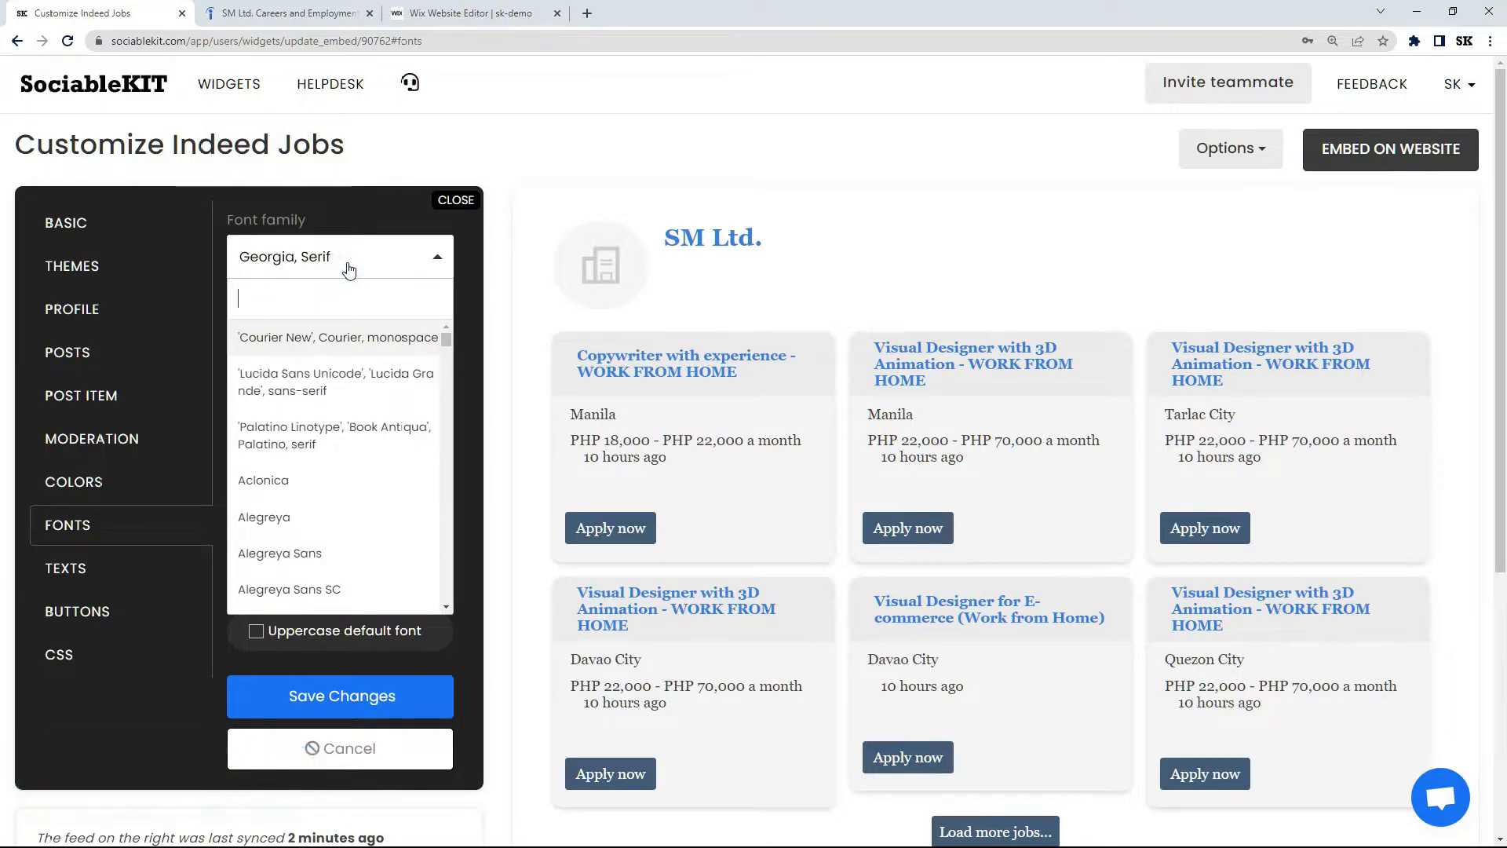
pyautogui.write('Century')
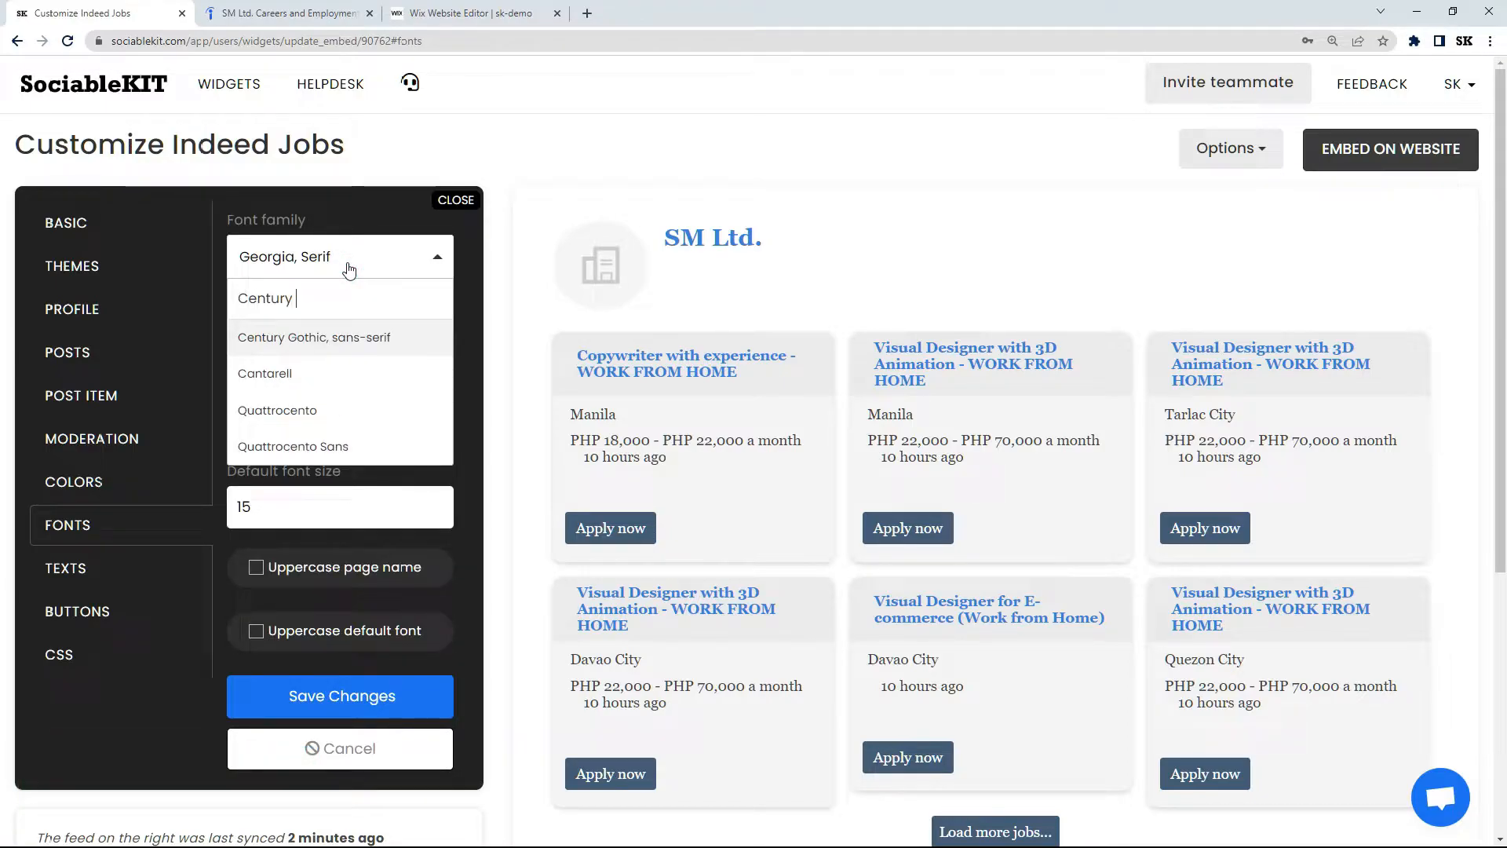
pyautogui.write(' Gothic')
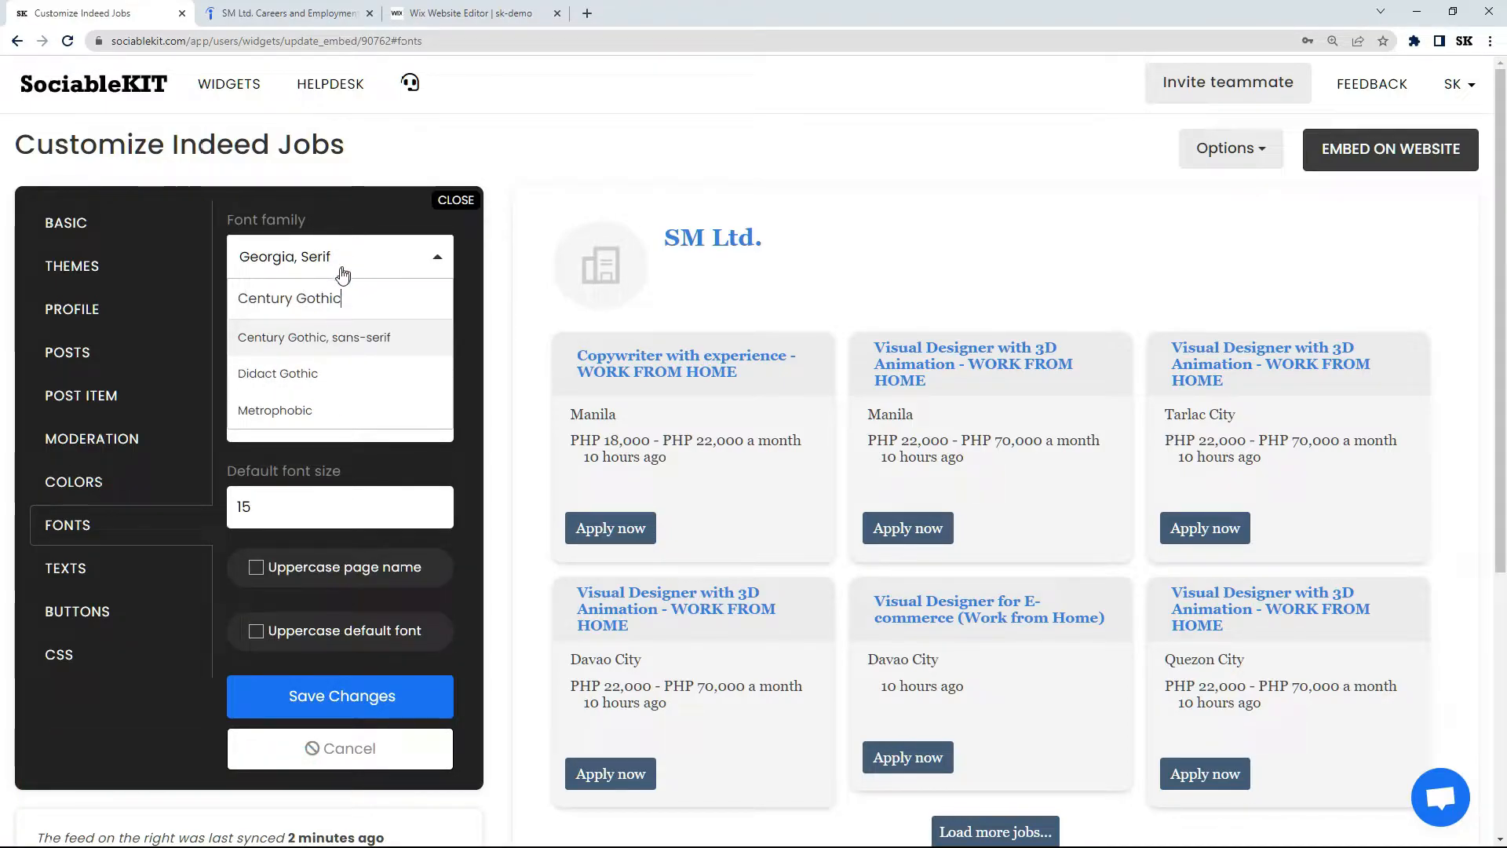
pyautogui.click(322, 336)
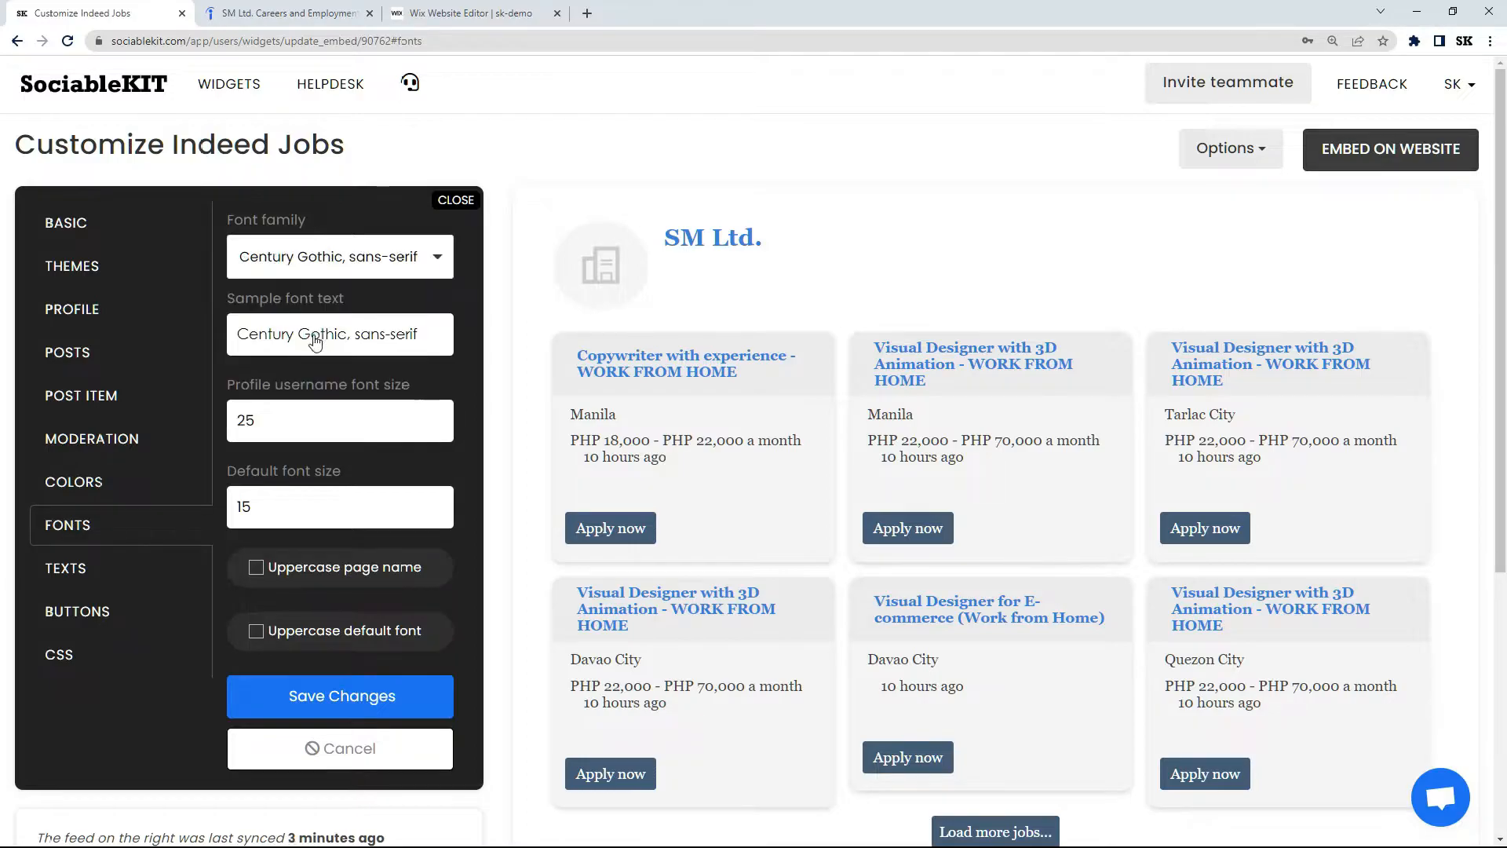
pyautogui.click(345, 699)
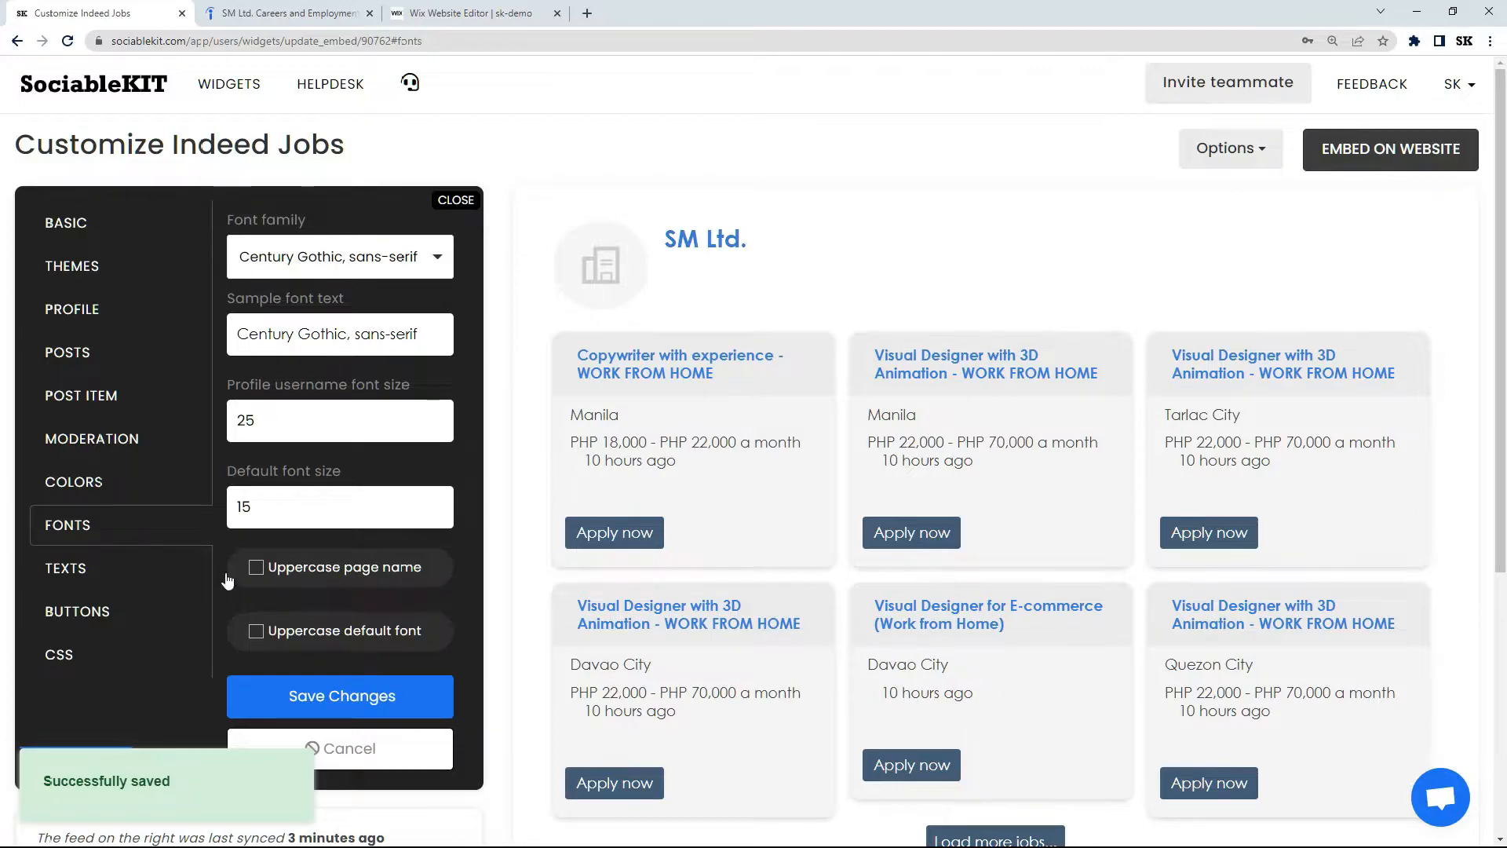
# Step: Set the widget's button background color to red (#ff003a)
pyautogui.click(141, 568)
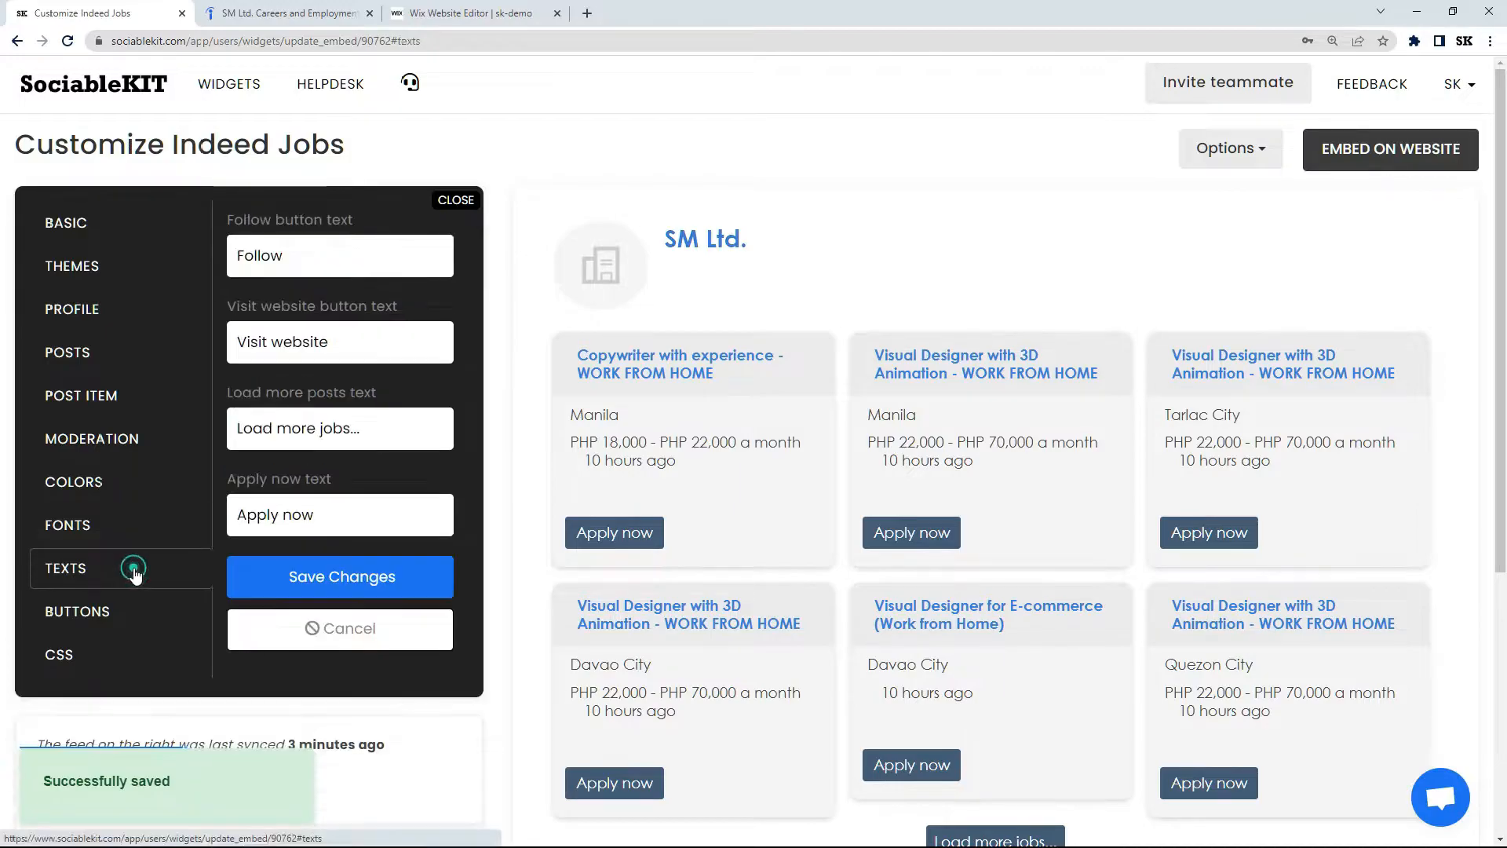
pyautogui.click(143, 613)
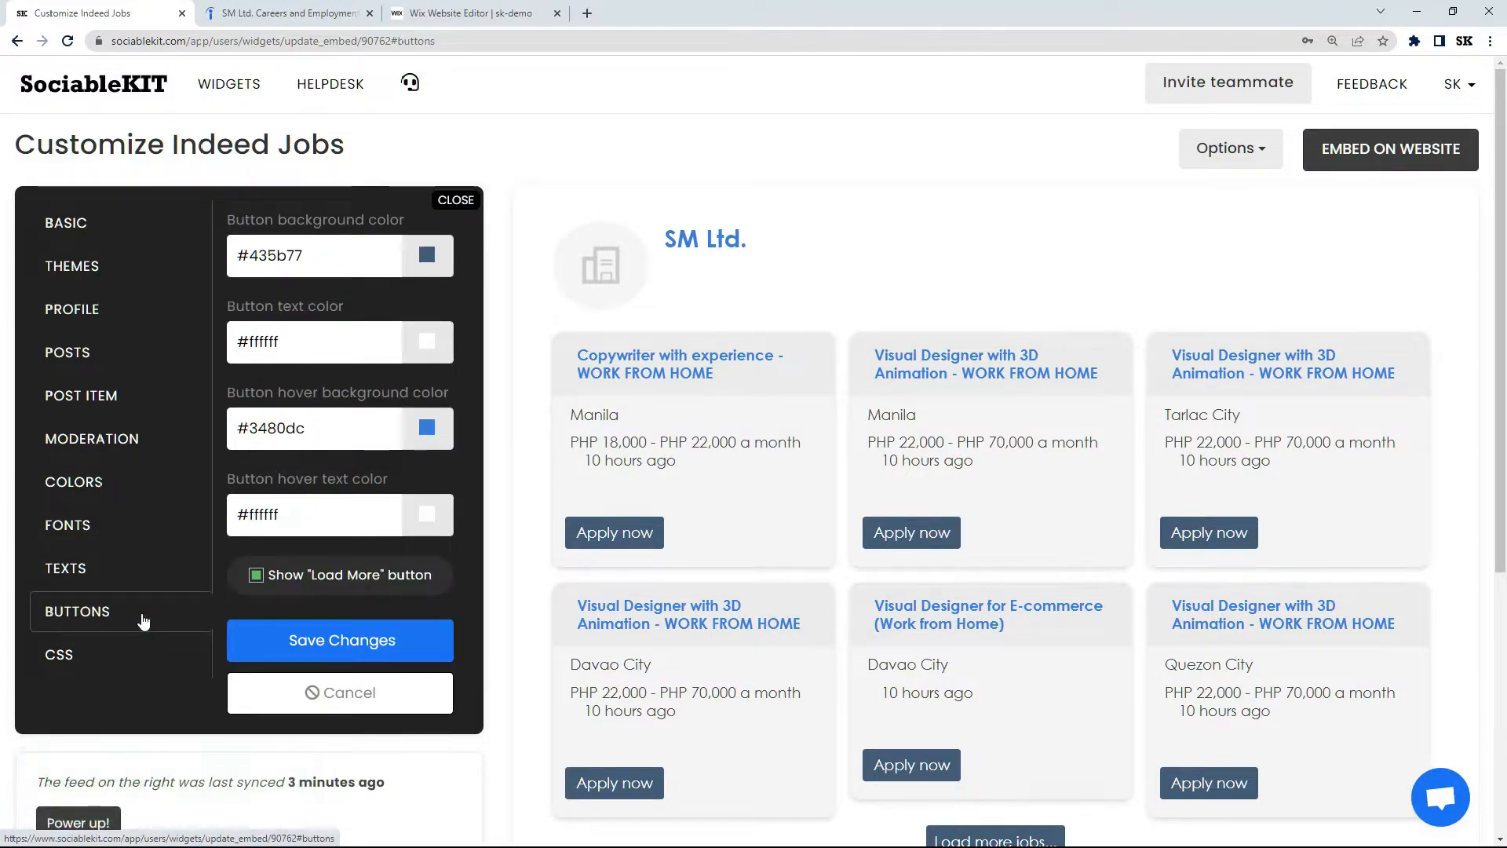
pyautogui.click(427, 259)
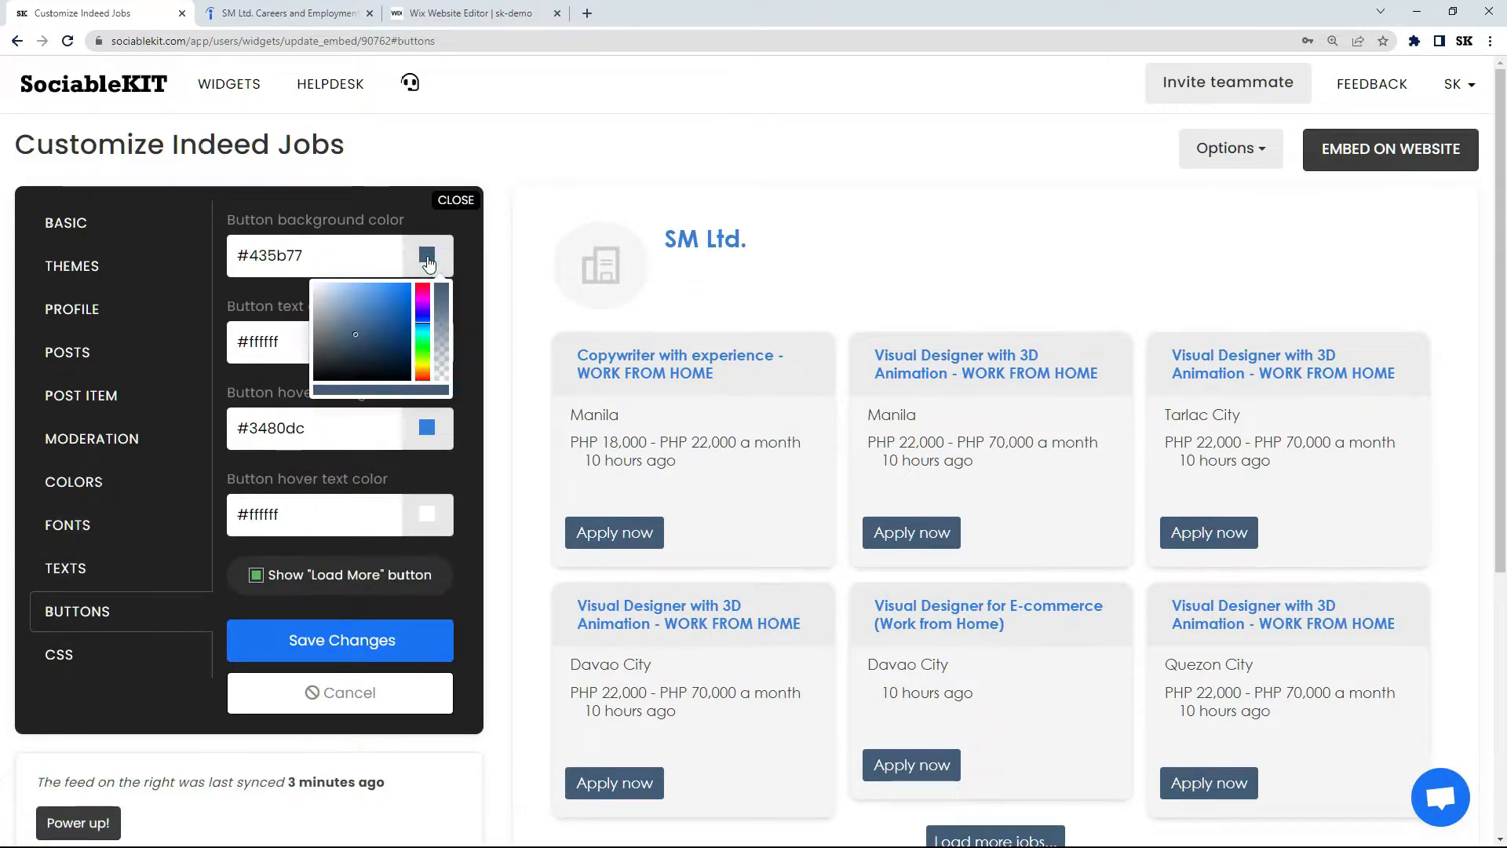
pyautogui.click(420, 287)
pyautogui.moveTo(363, 327); pyautogui.dragTo(415, 284)
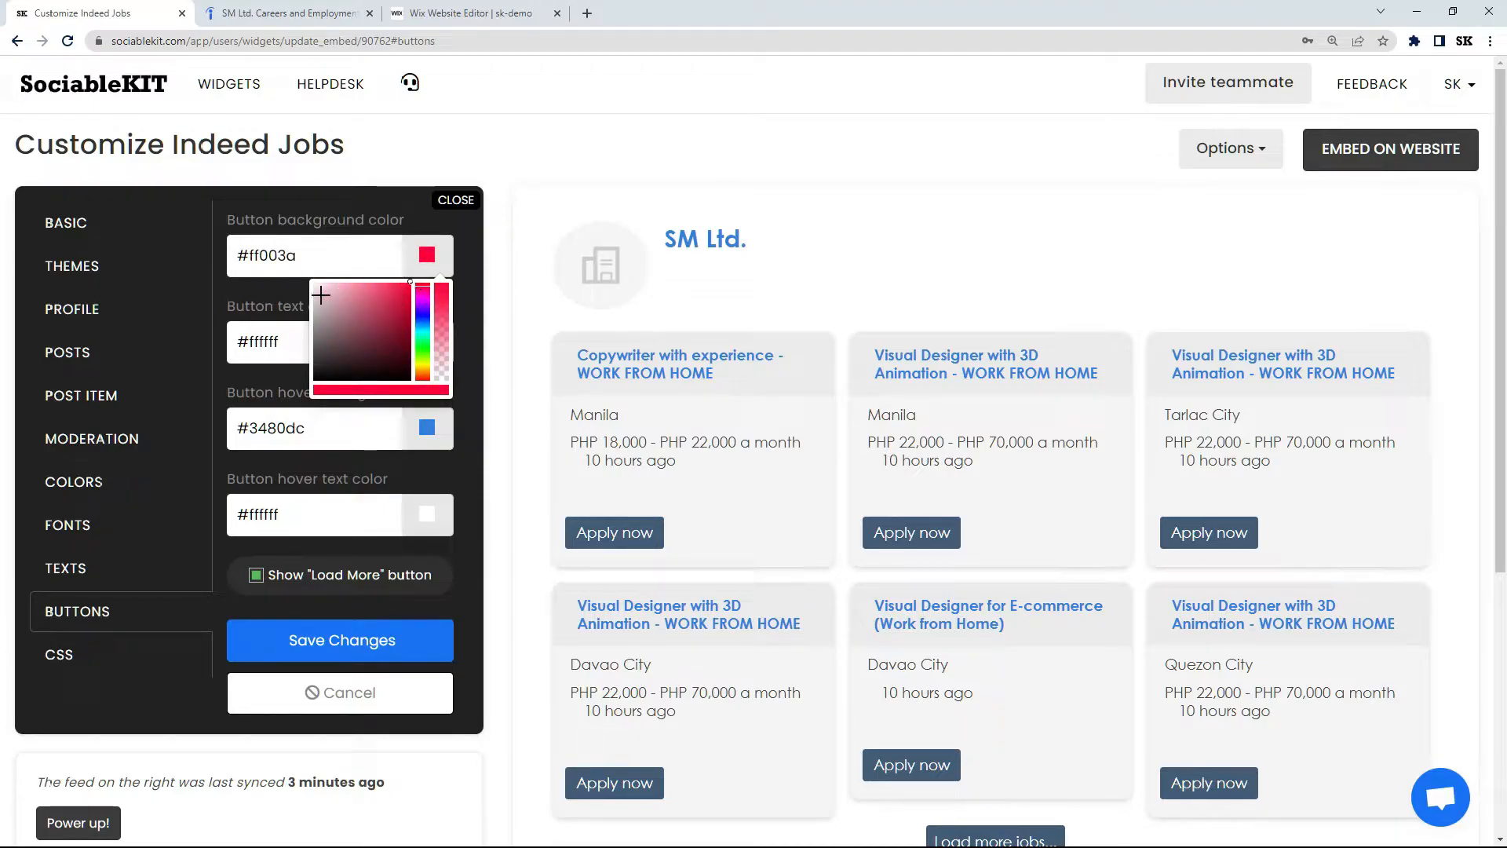
# Step: Set the button text color to black (#000000), save the button settings and review the buttons in the widget preview
pyautogui.click(426, 339)
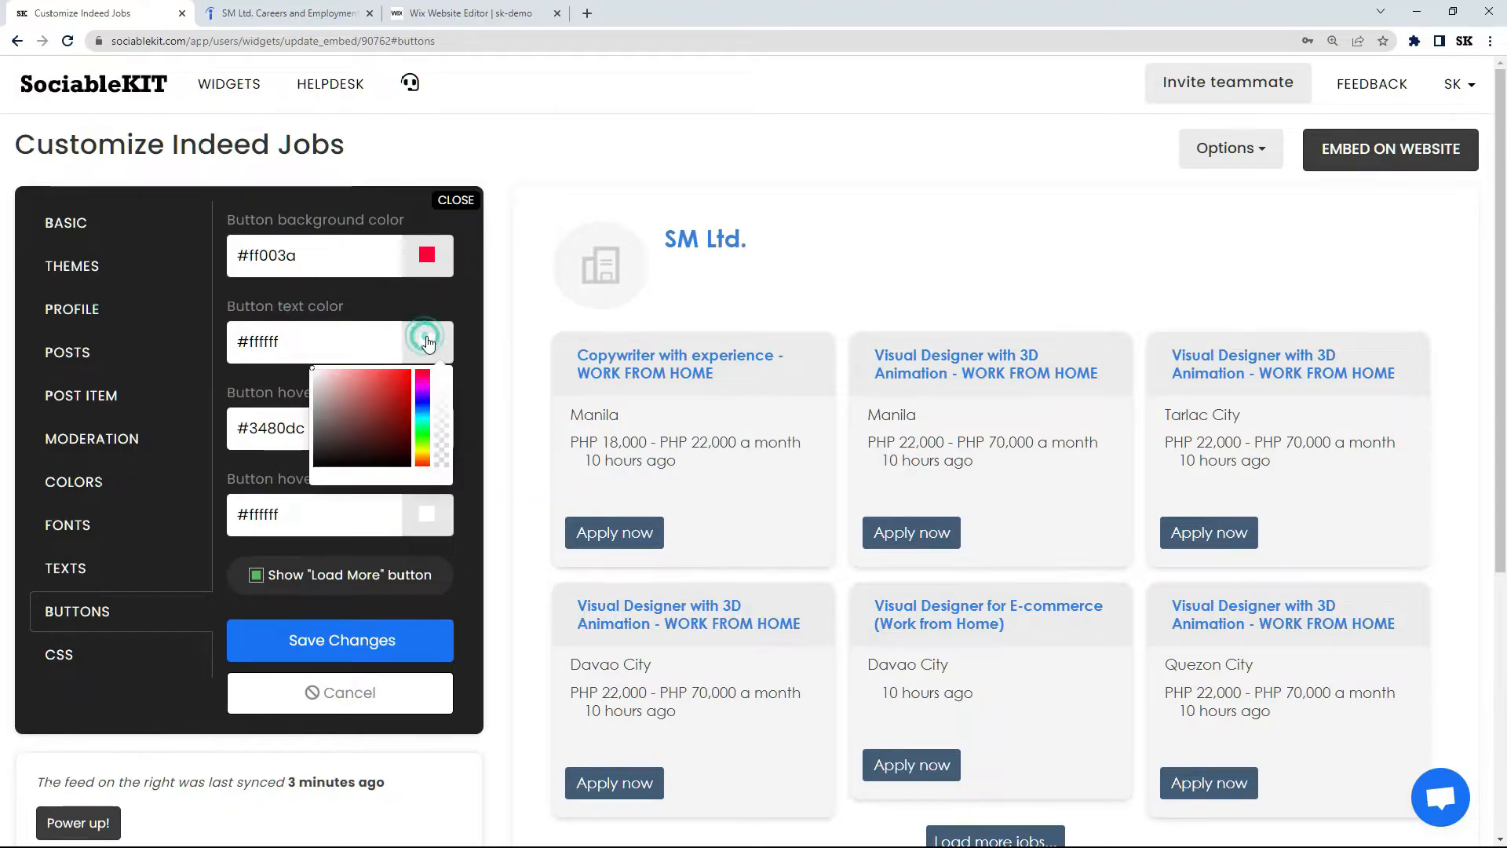
pyautogui.moveTo(364, 397); pyautogui.dragTo(312, 471)
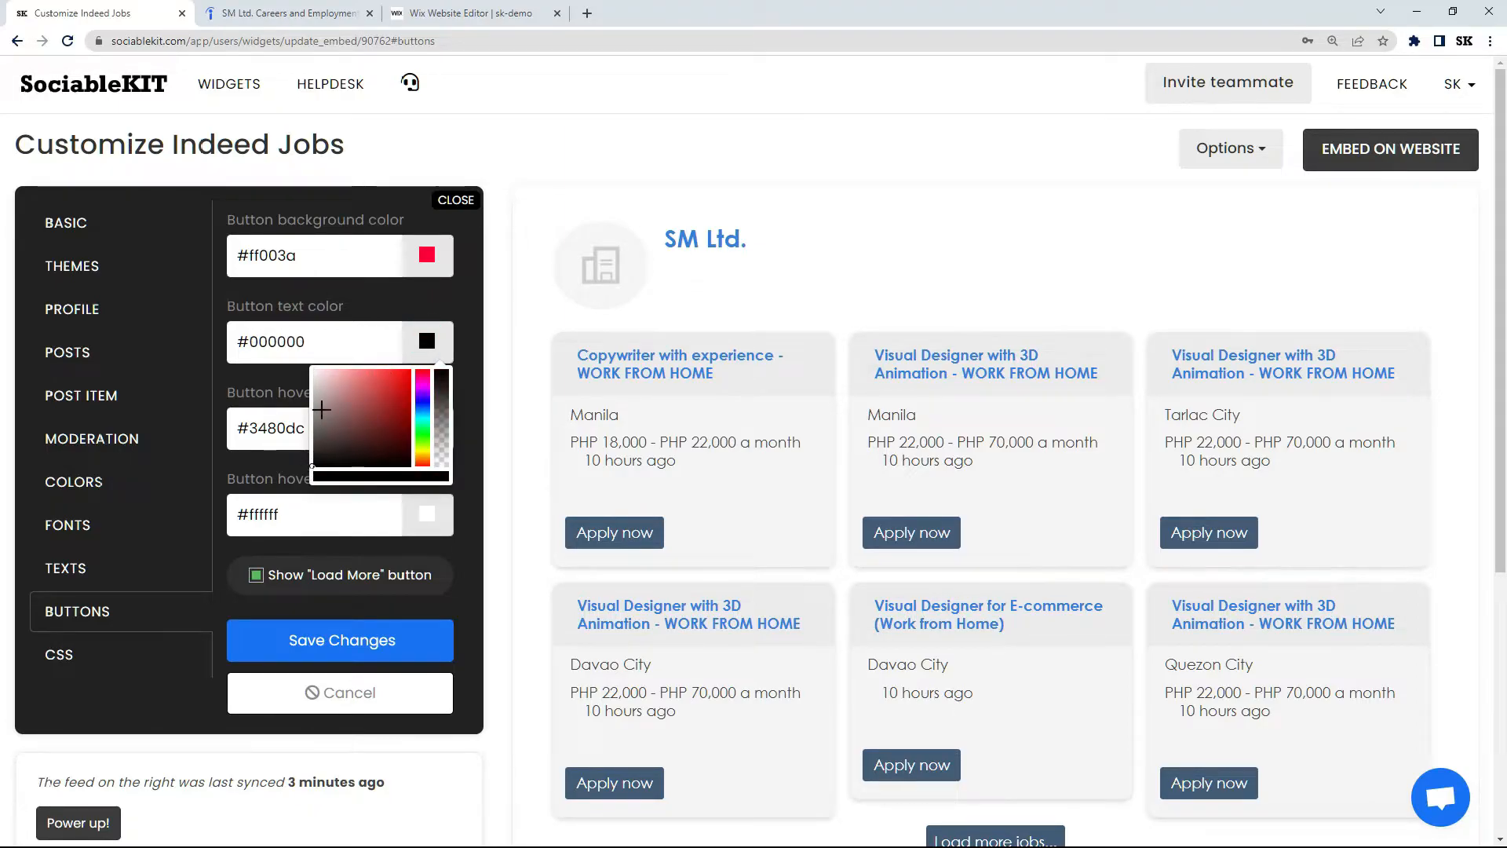
pyautogui.click(295, 372)
pyautogui.click(339, 641)
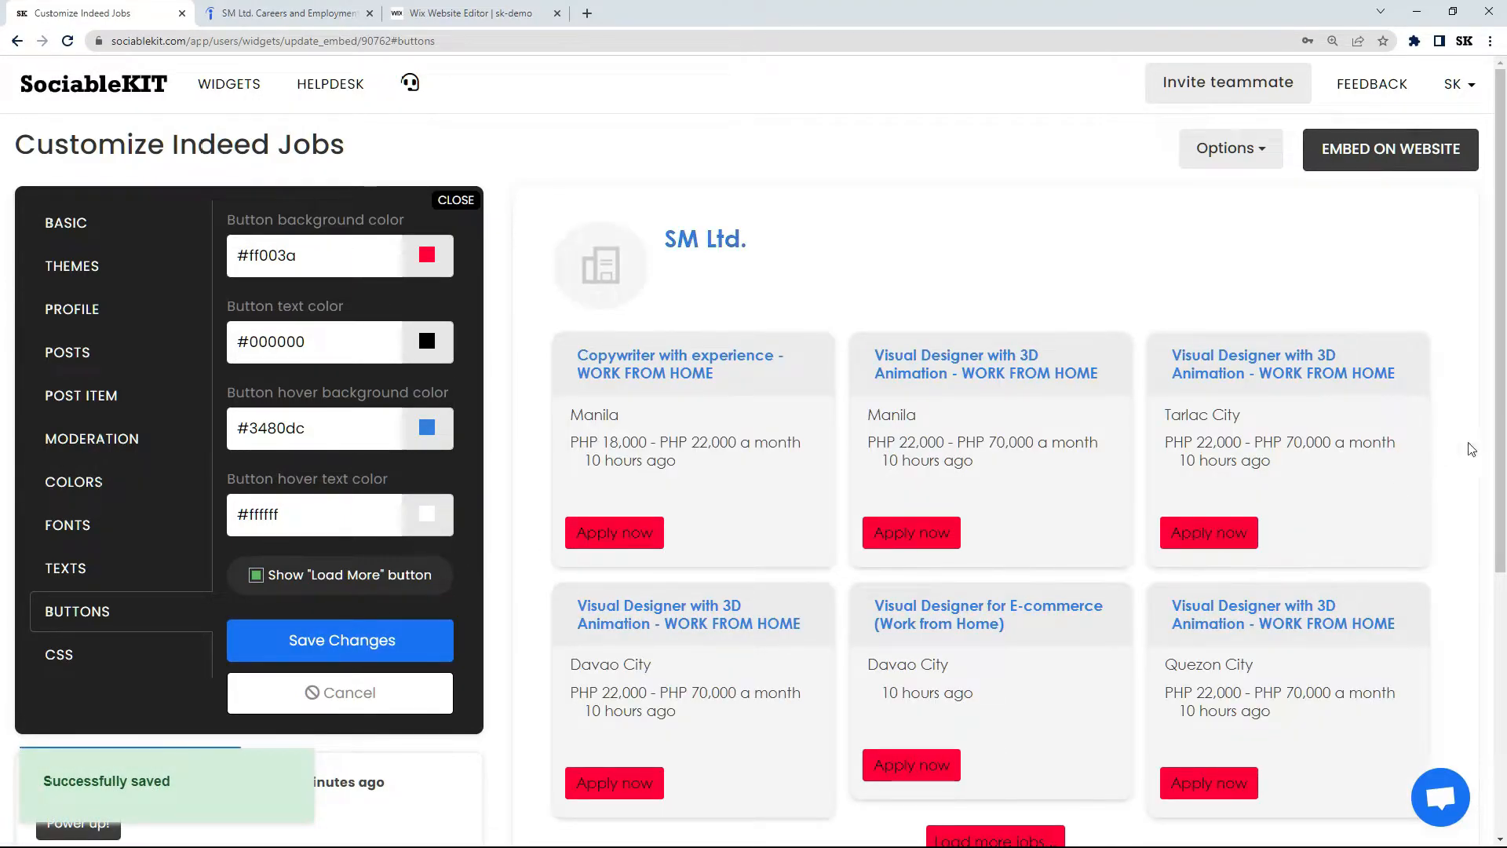
pyautogui.scroll(-1, 1476, 451)
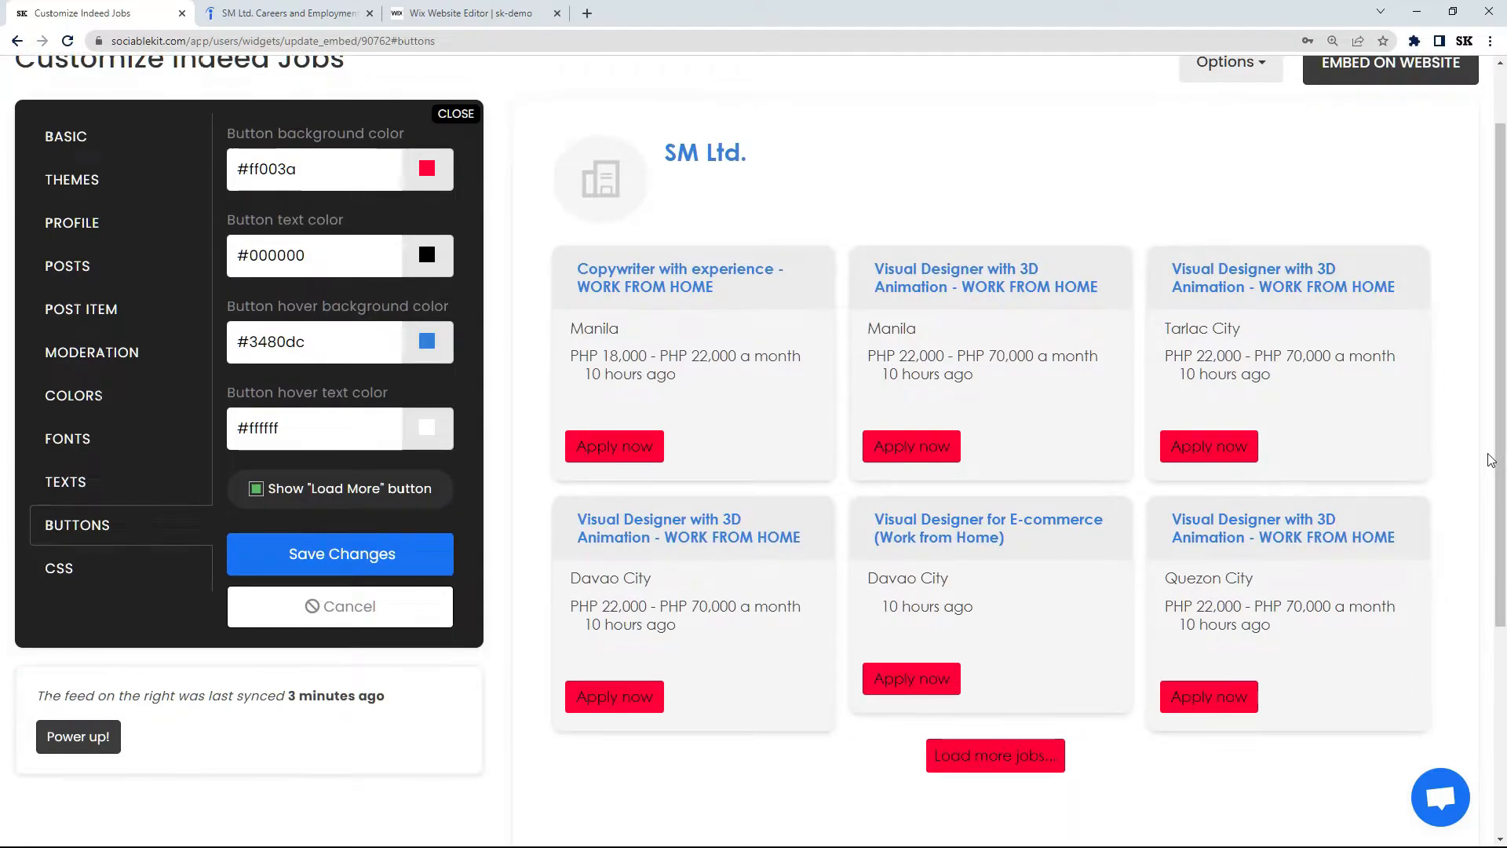
pyautogui.scroll(1, 1489, 451)
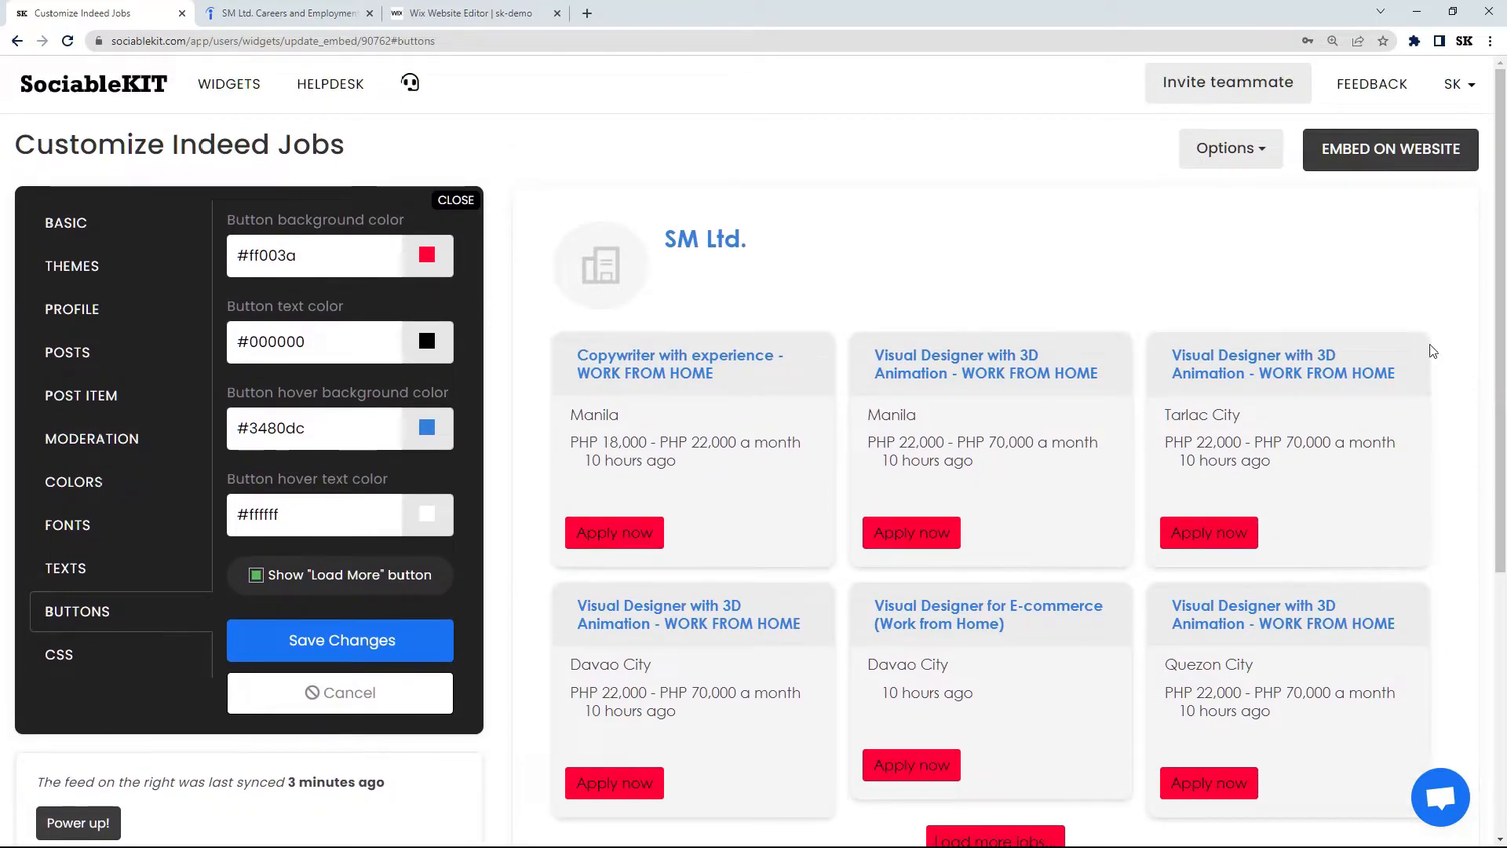
# Step: Set the button background color to #435b77 and the button text color to #ffffff, and save the button settings
pyautogui.tripleClick(277, 261)
pyautogui.write('#435b77')
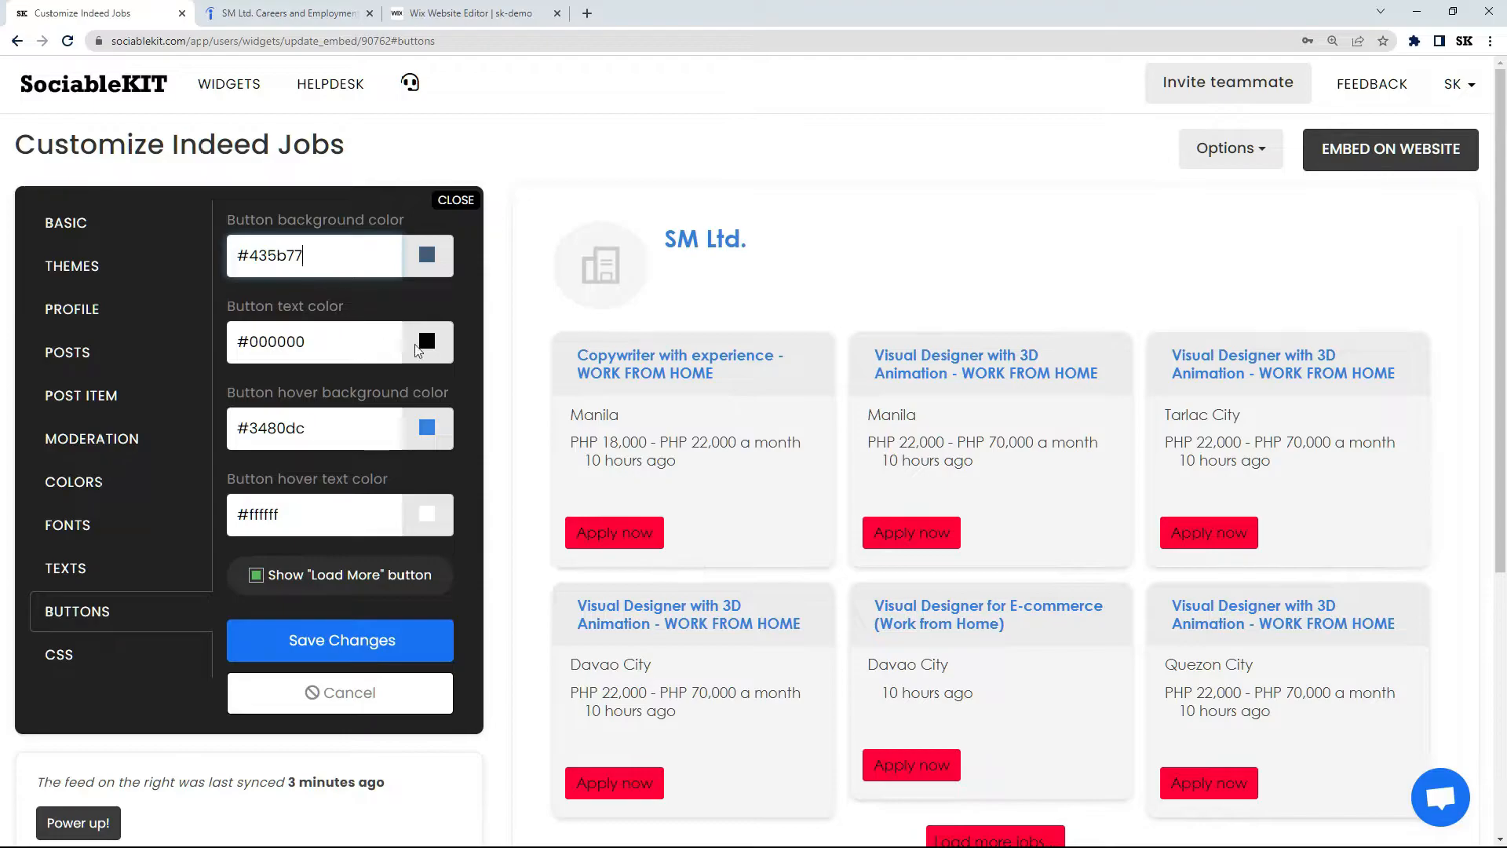
pyautogui.click(425, 341)
pyautogui.click(325, 383)
pyautogui.moveTo(325, 383); pyautogui.dragTo(293, 359)
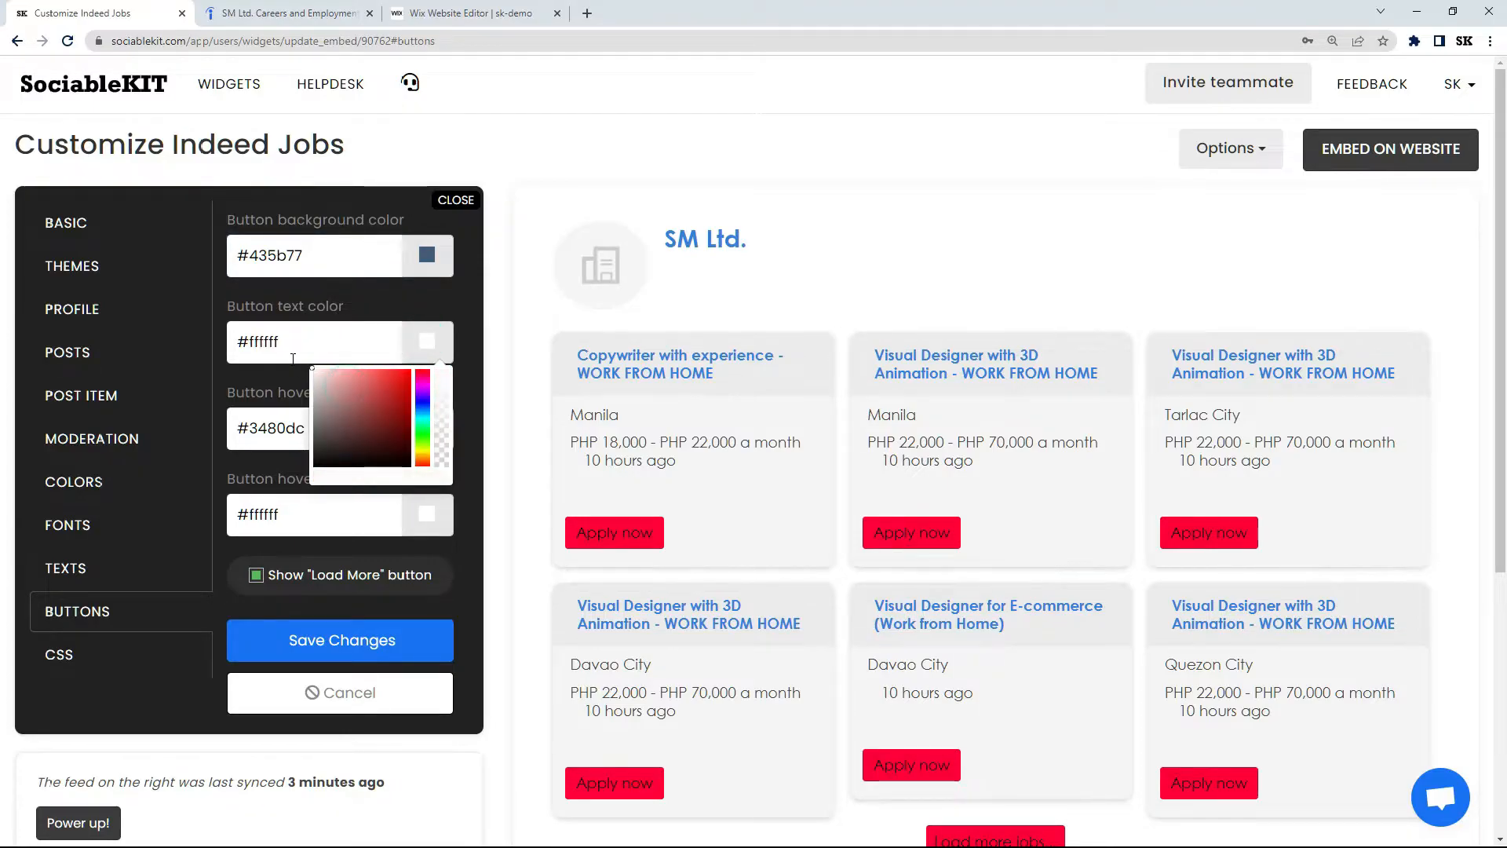
pyautogui.click(293, 360)
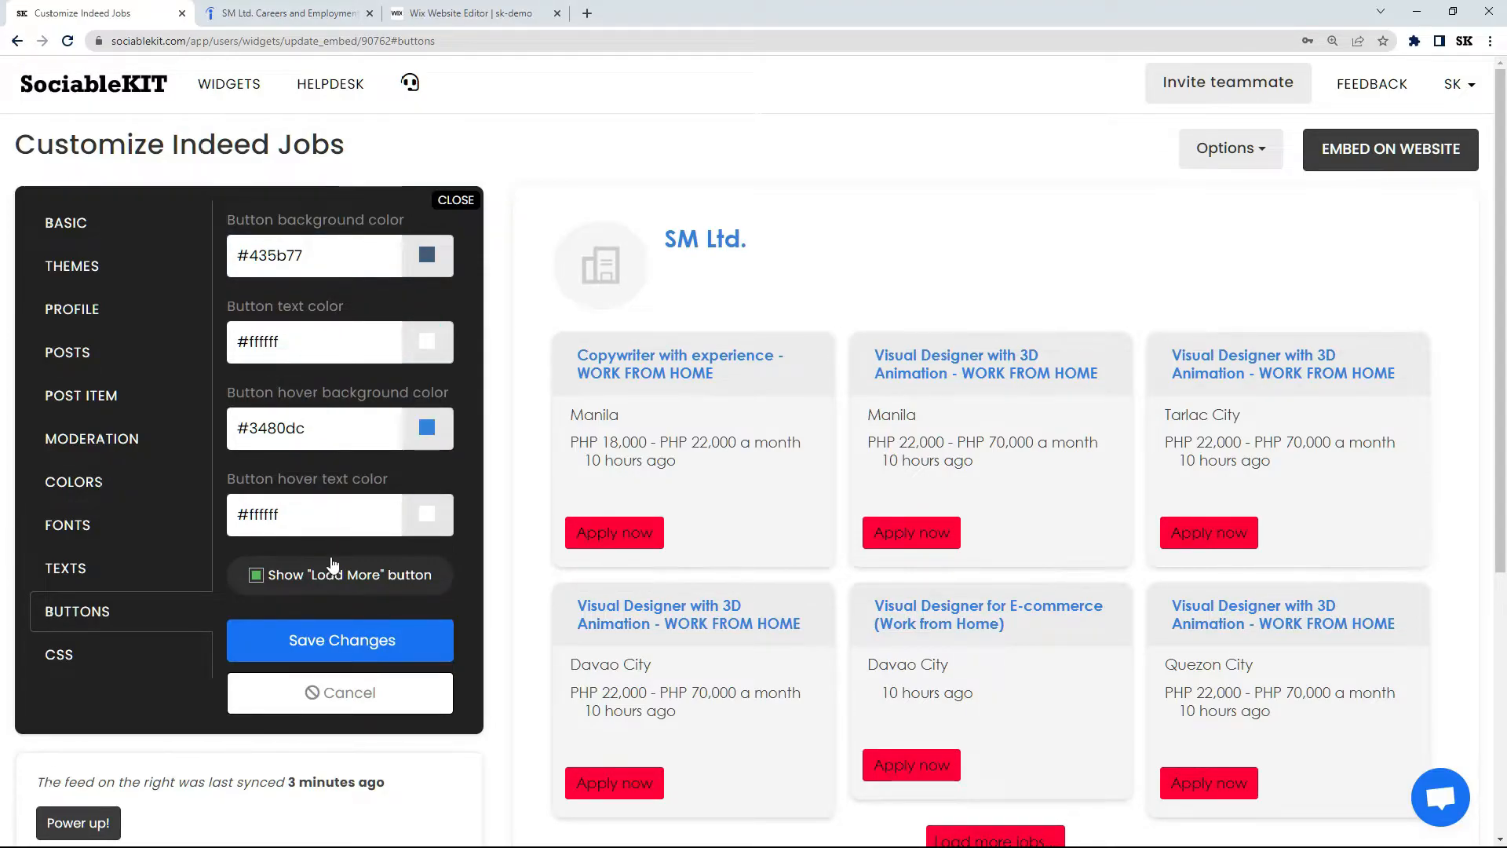
pyautogui.click(341, 642)
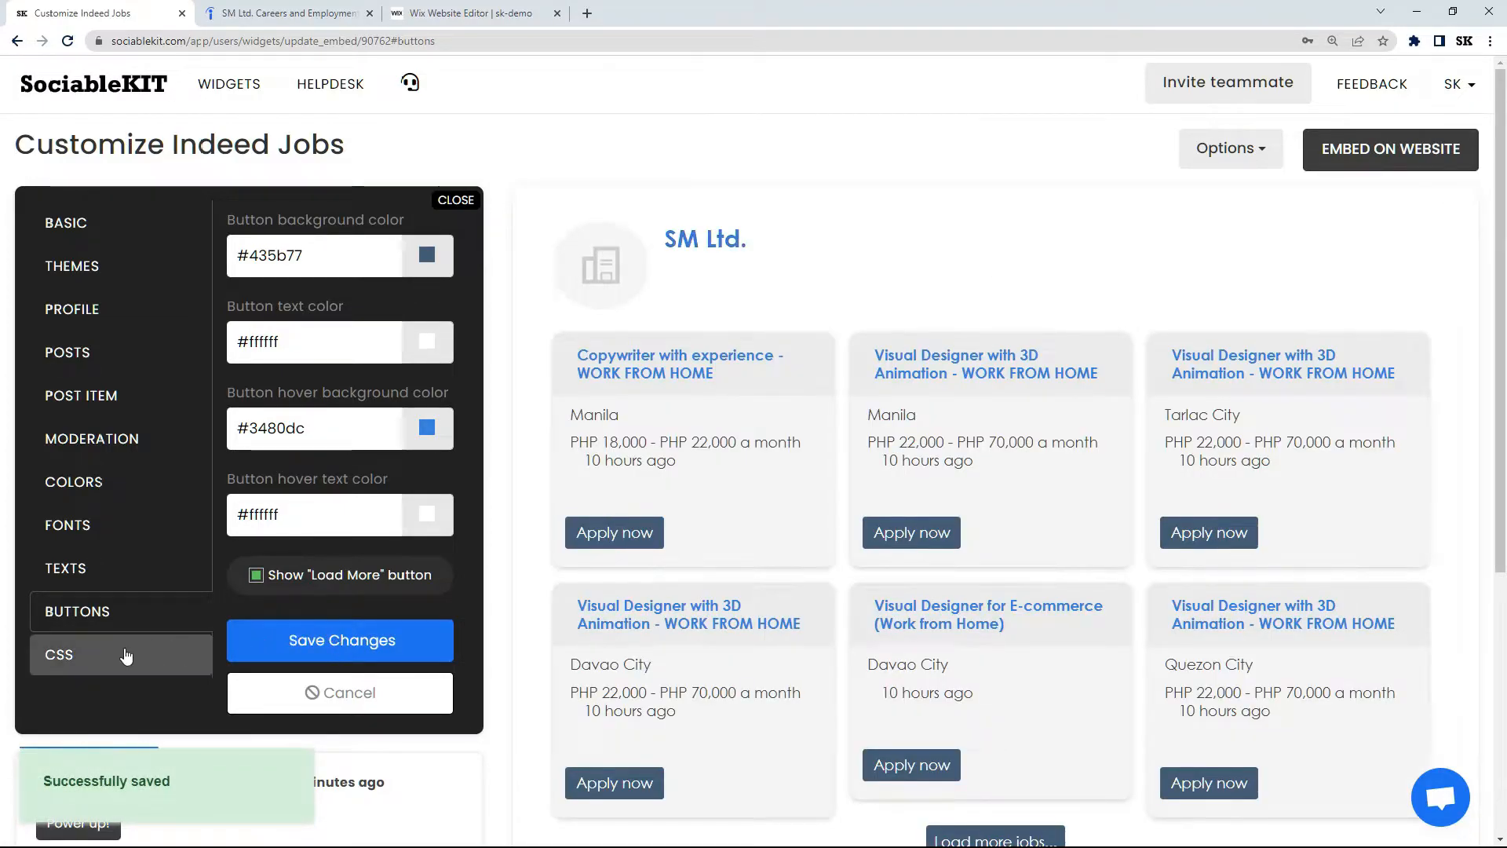
# Step: View the custom CSS settings and copy the widget's JavaScript embed code
pyautogui.click(126, 655)
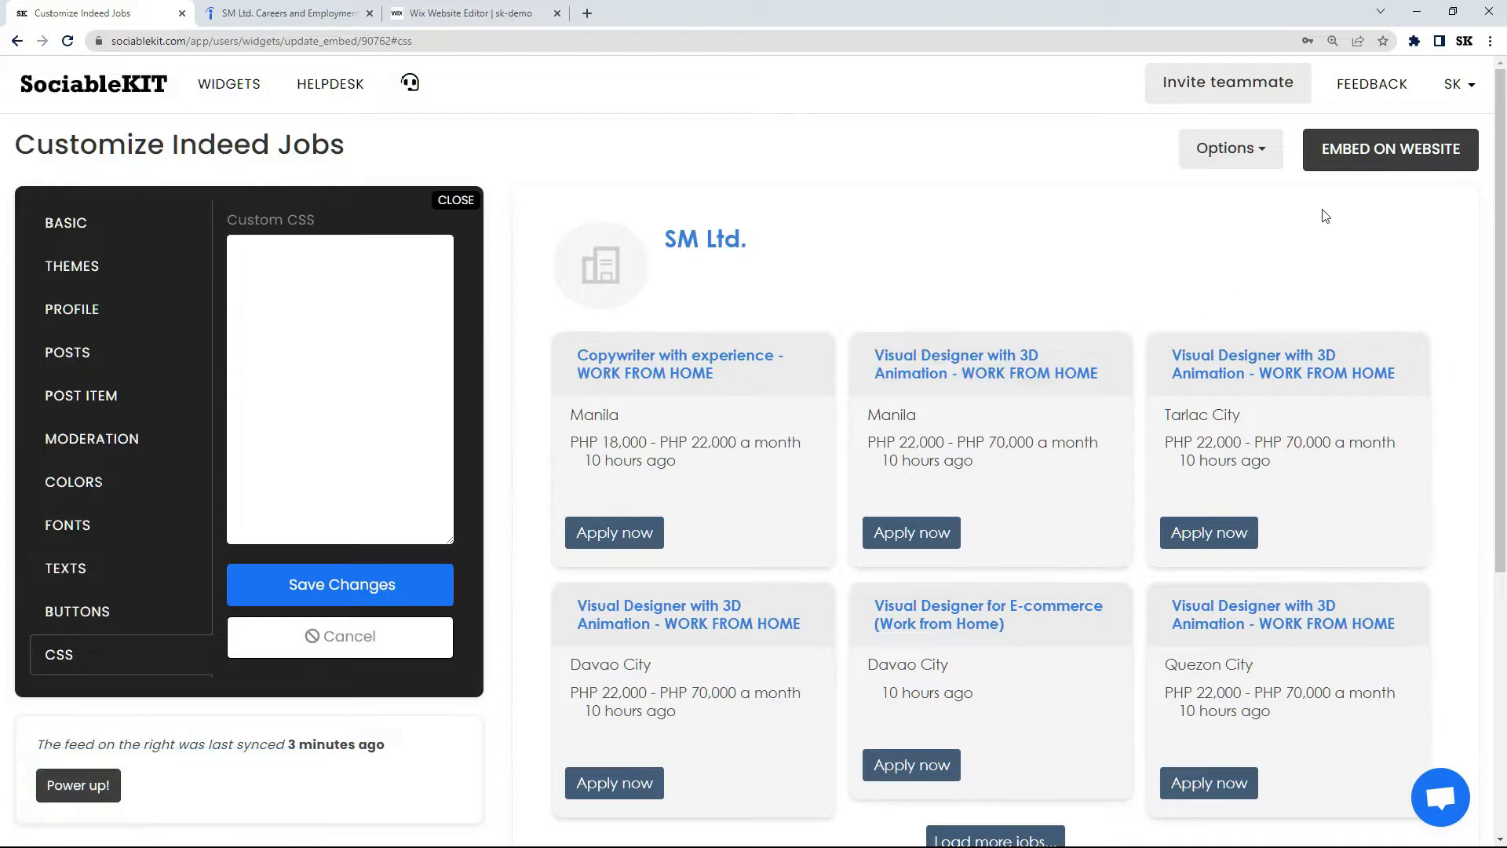
pyautogui.click(1362, 157)
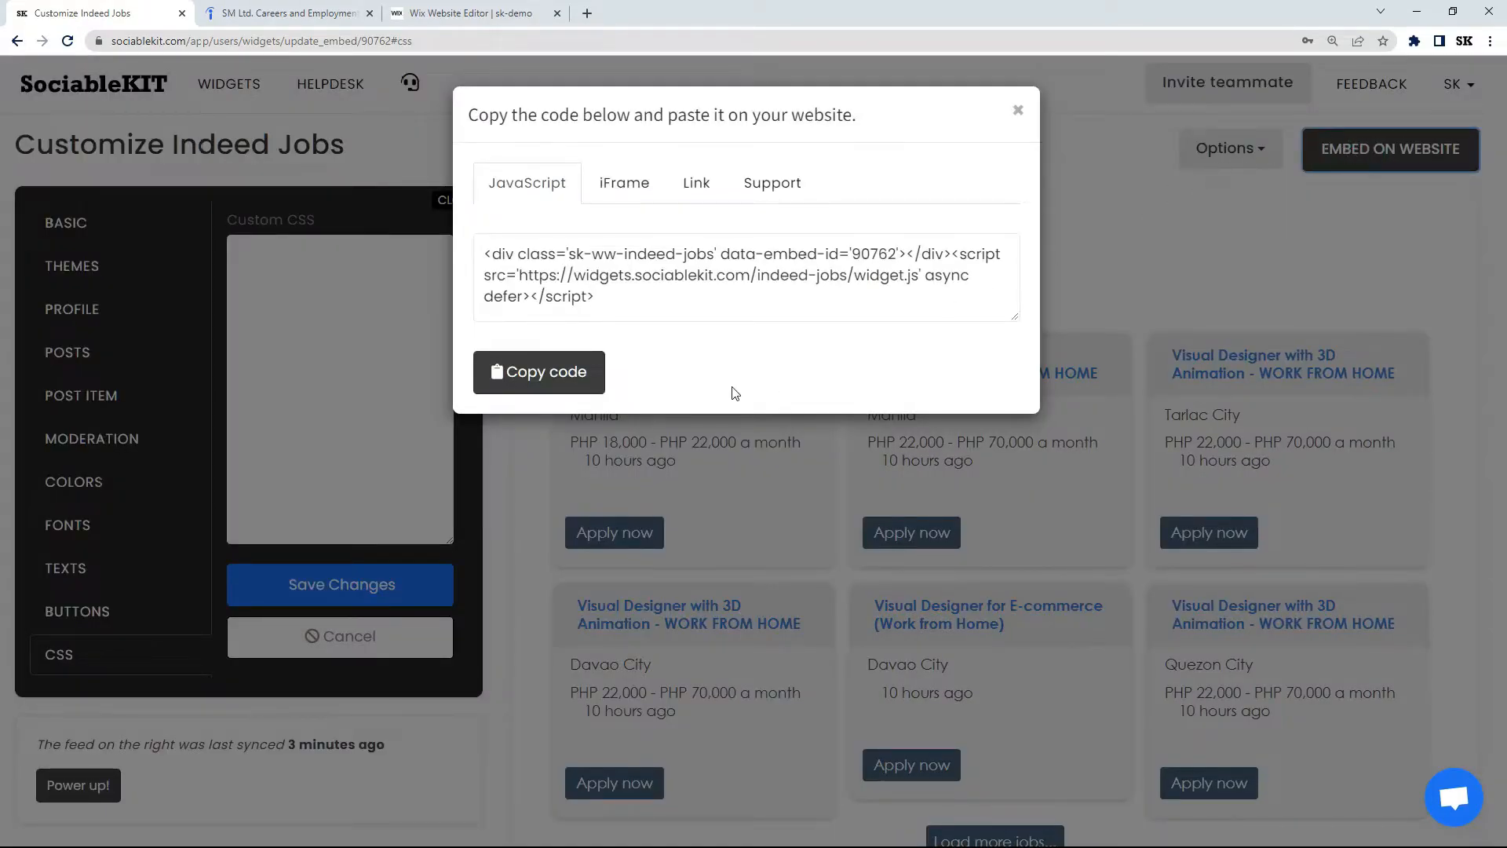
pyautogui.click(510, 372)
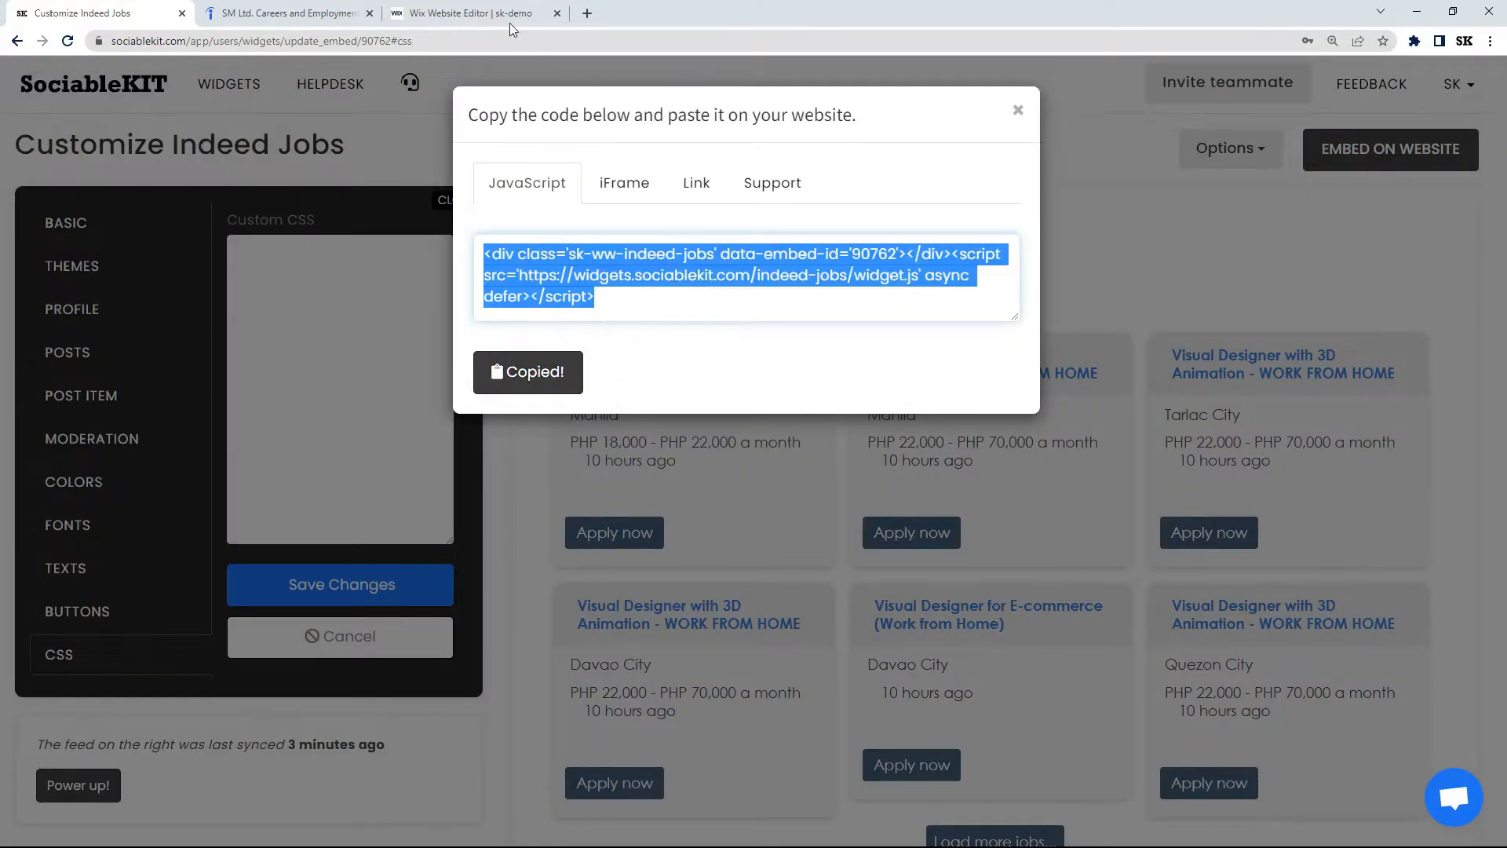
# Step: Switch to the Wix Website Editor and add a blank site page named "Indeed jobs"
pyautogui.click(471, 13)
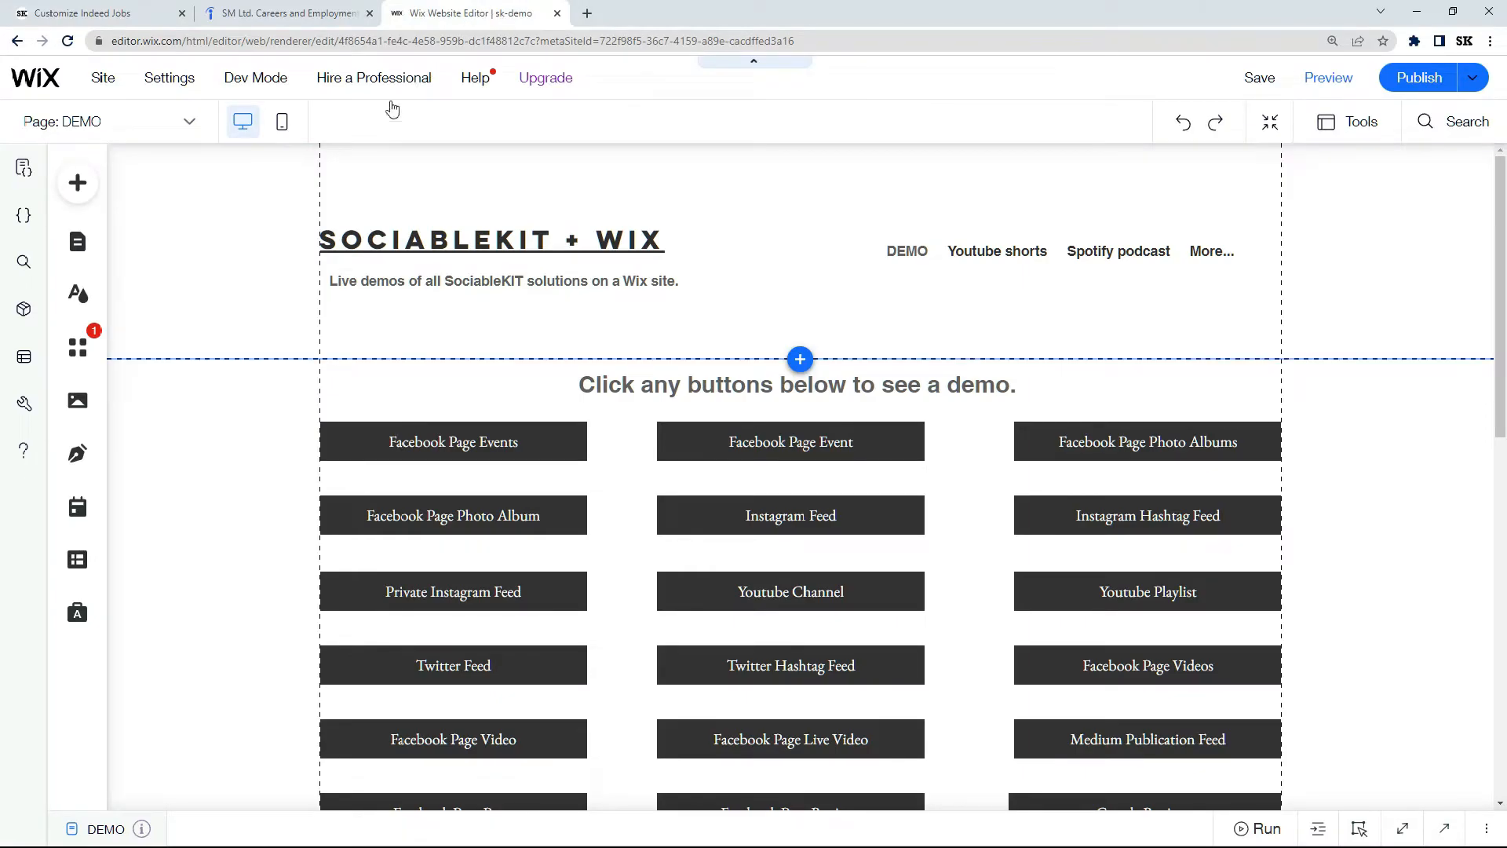
pyautogui.click(92, 257)
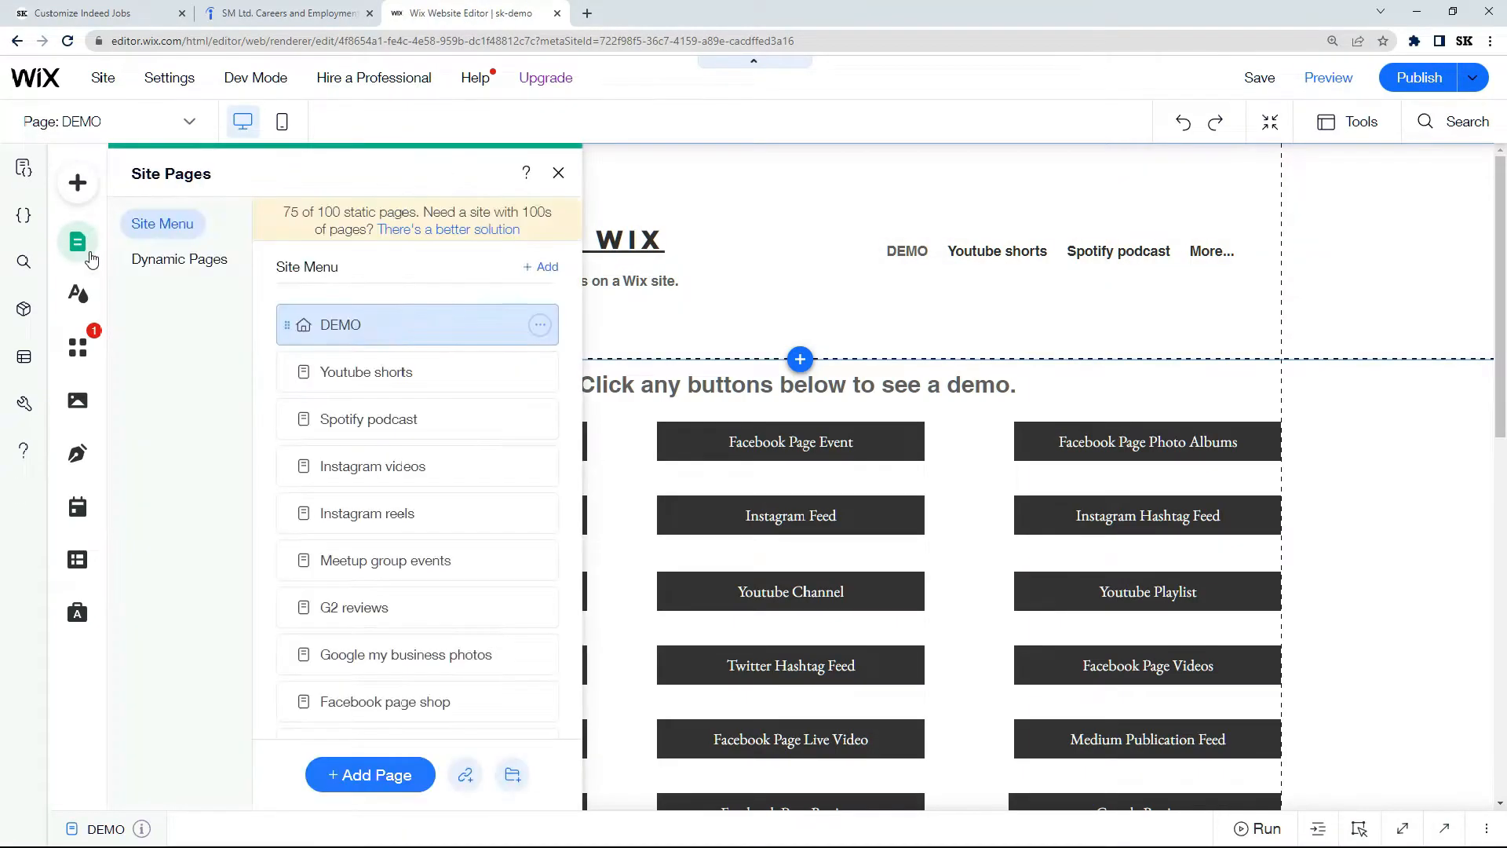
pyautogui.click(363, 774)
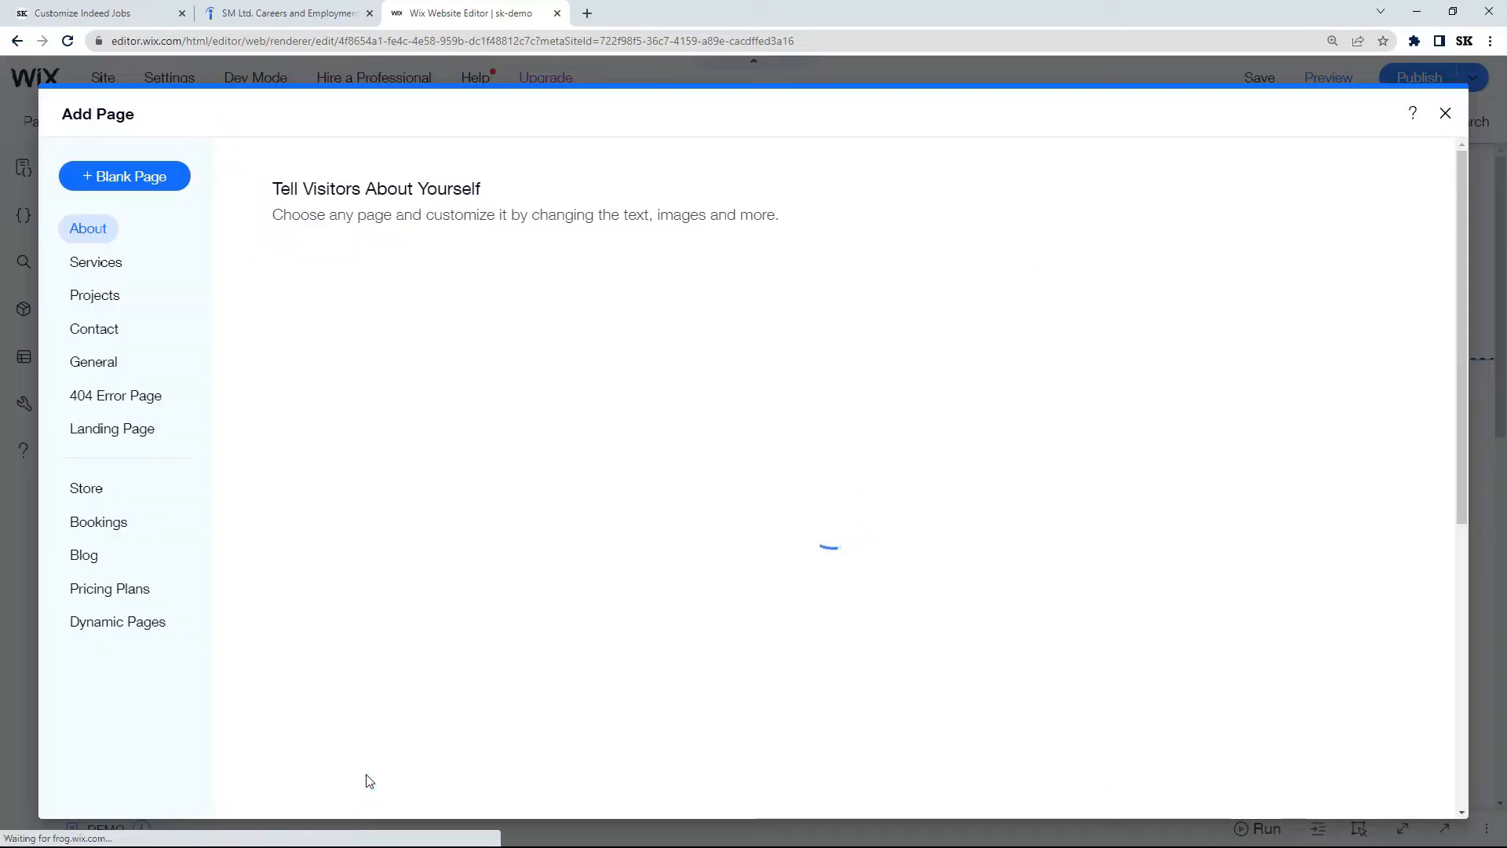
pyautogui.click(130, 187)
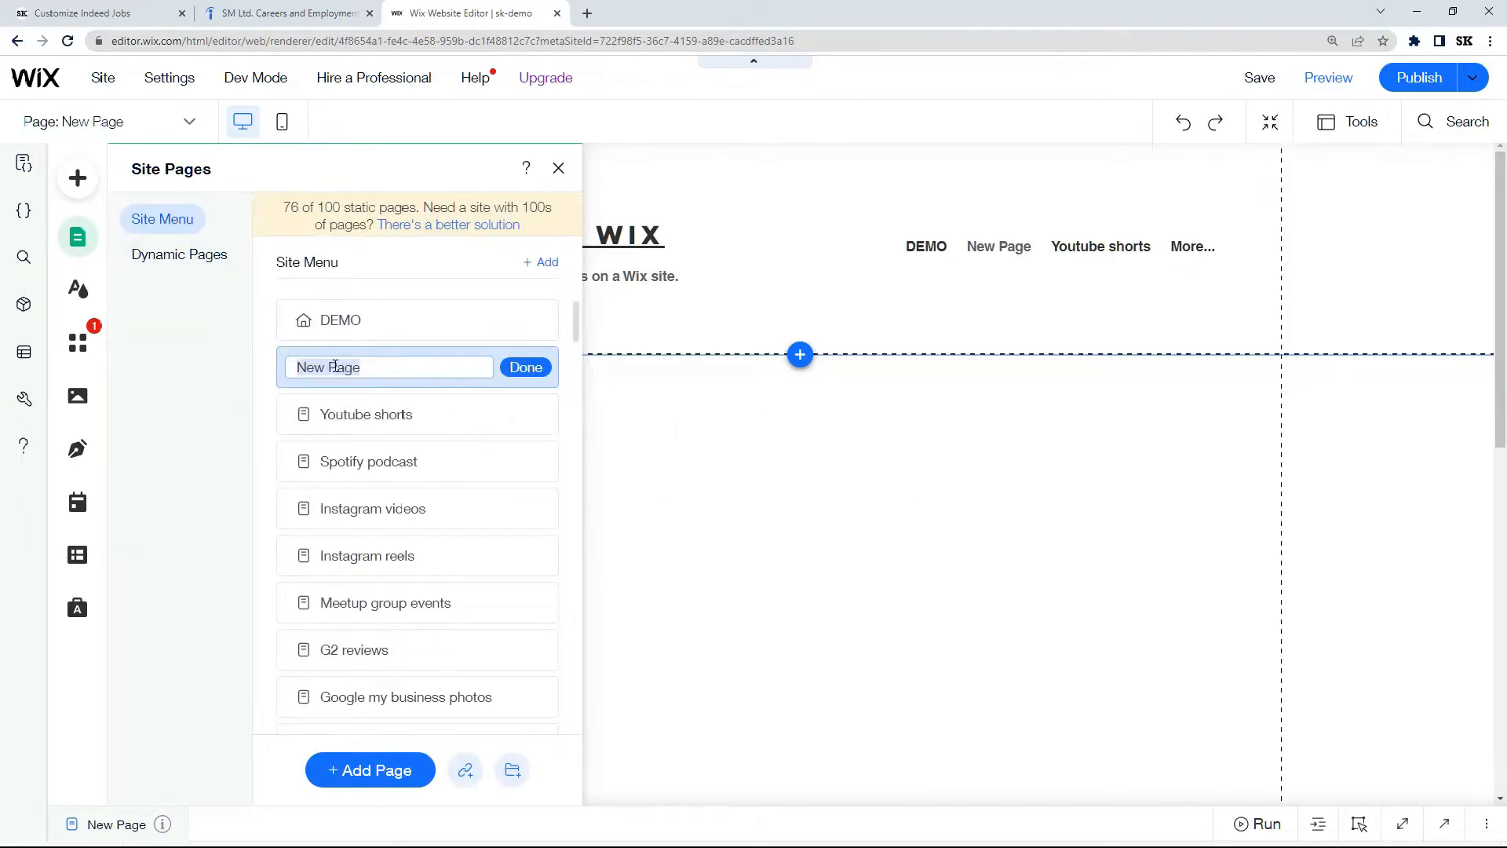
pyautogui.press('BackSpace')
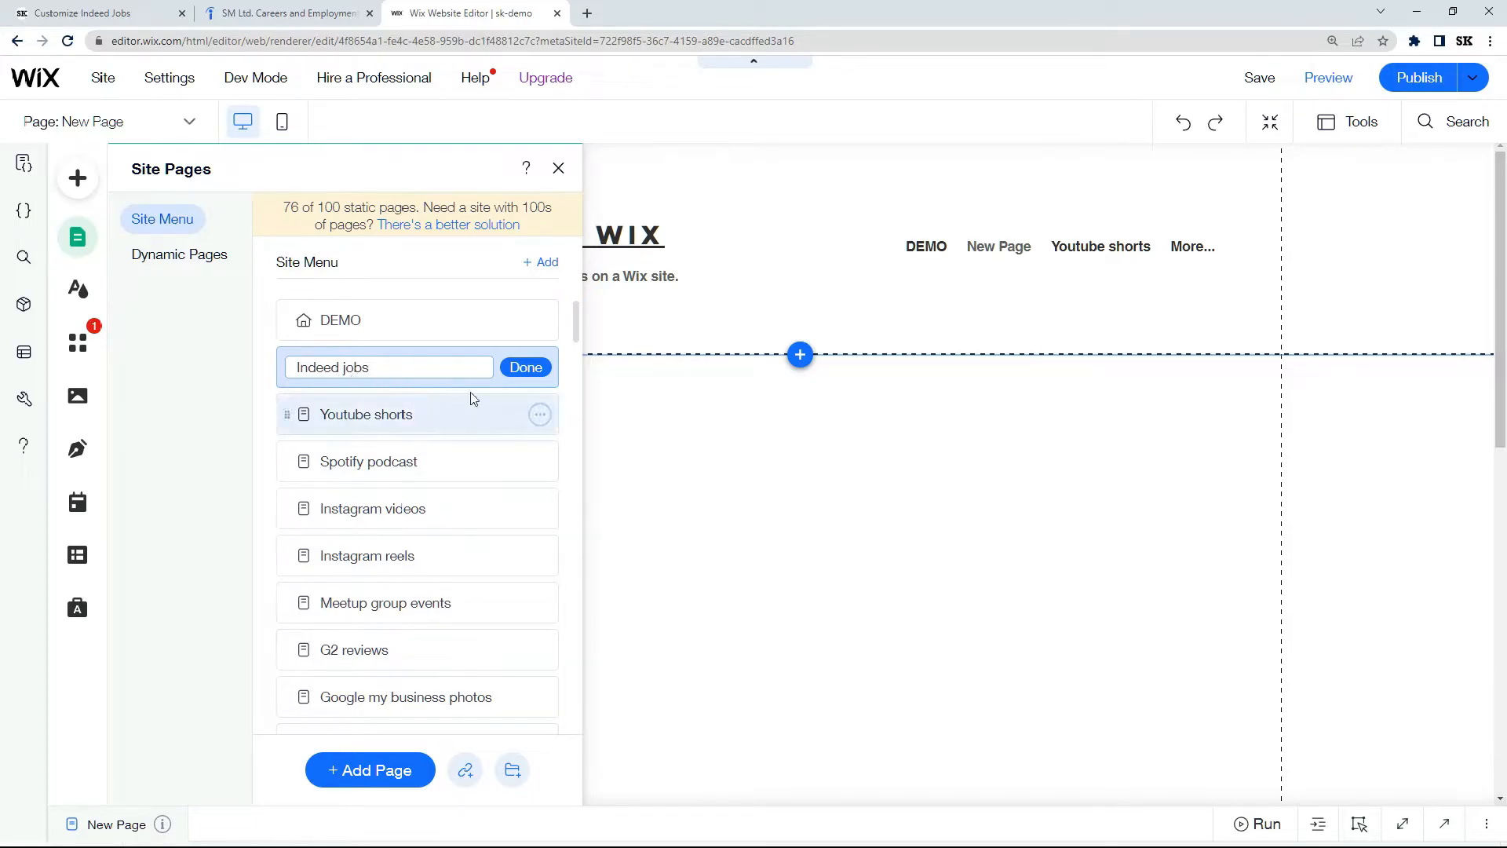
pyautogui.click(522, 368)
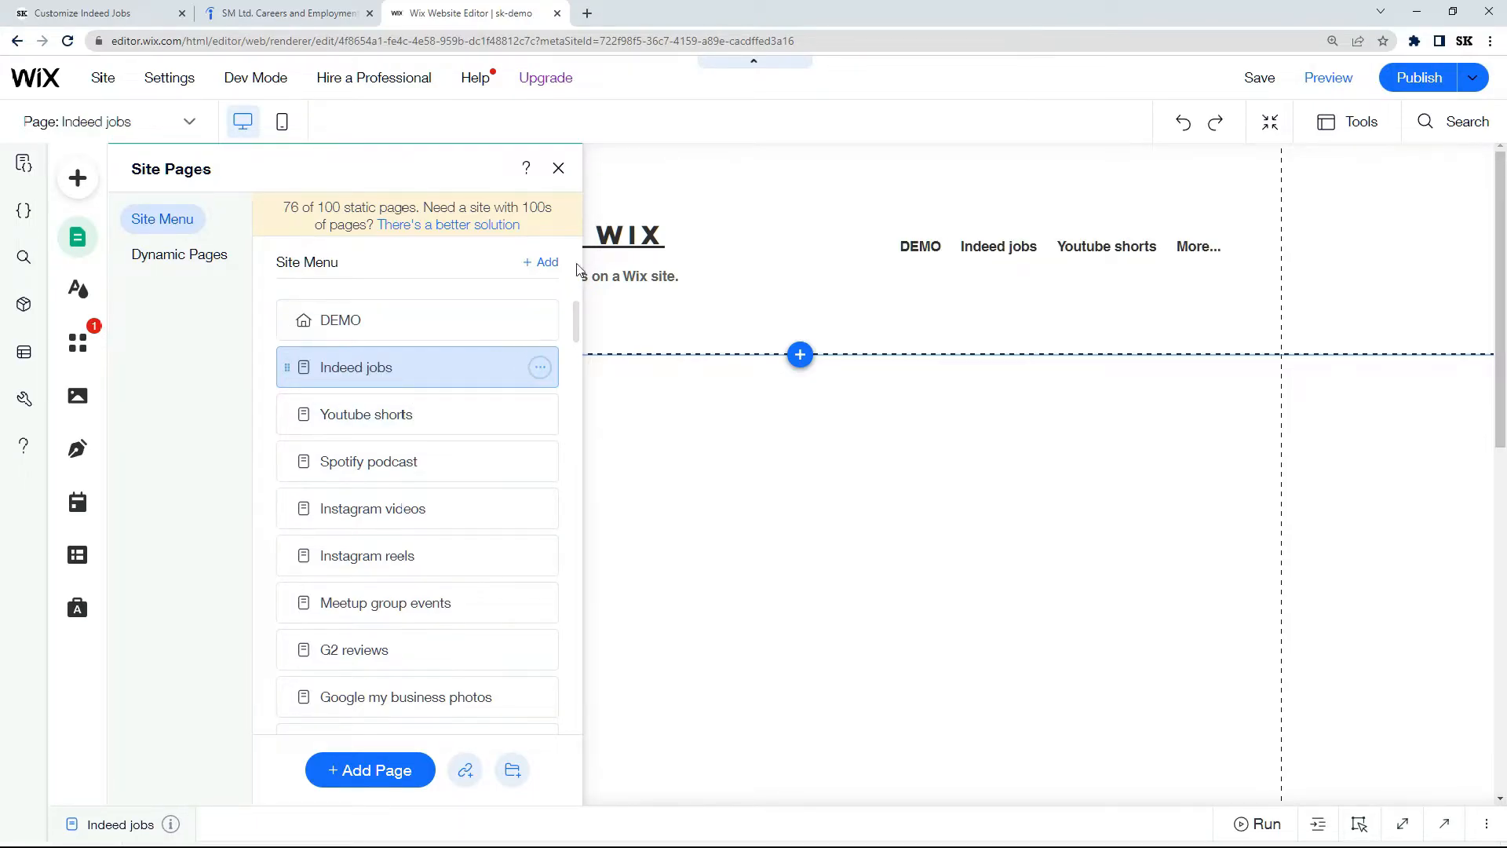
pyautogui.click(559, 170)
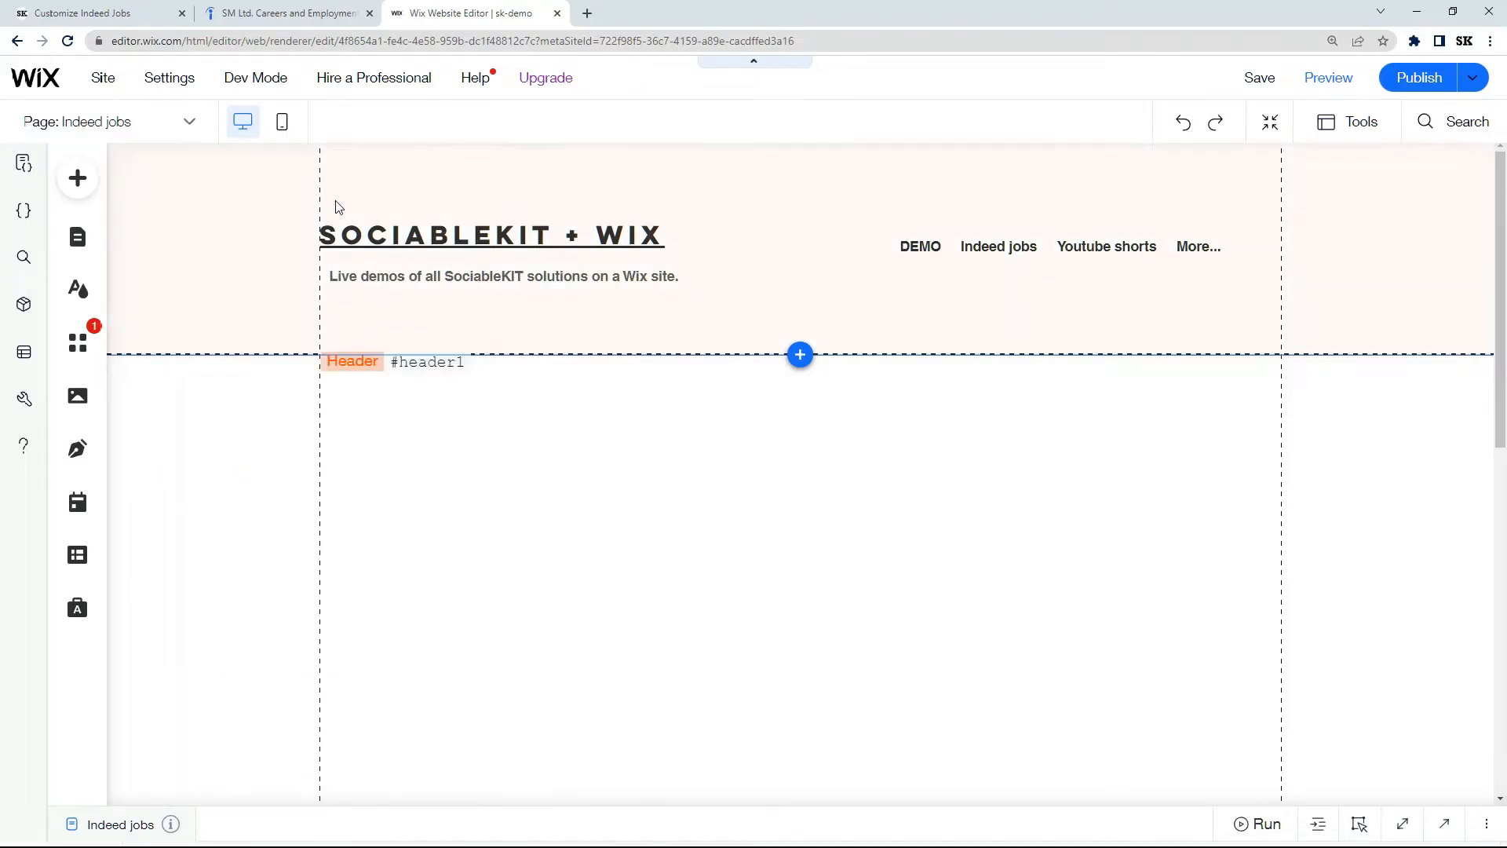
# Step: Add an Embed HTML element to the Indeed jobs page and apply the copied widget code to it
pyautogui.click(80, 179)
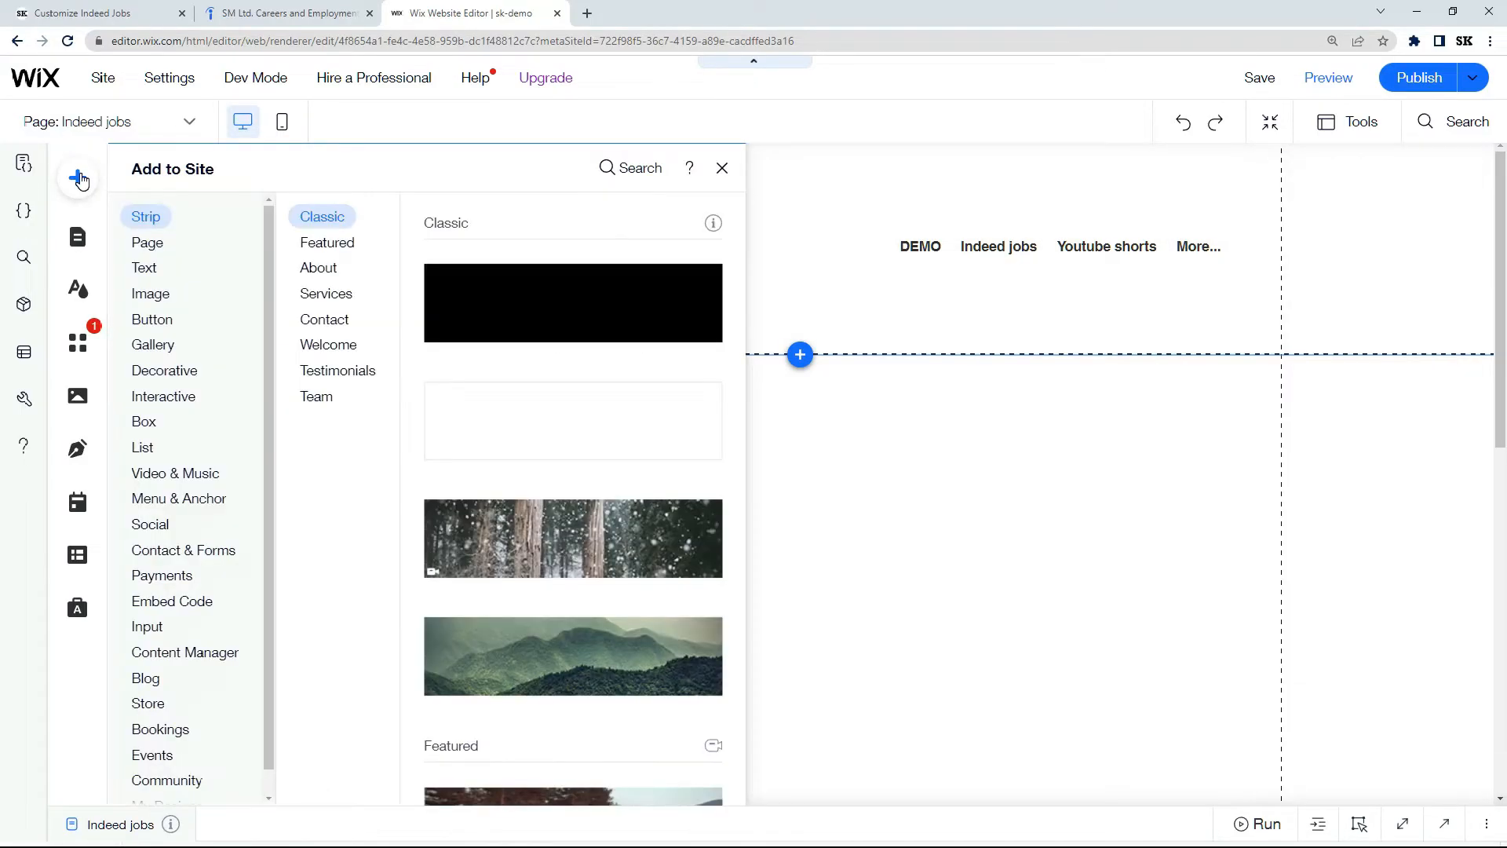
pyautogui.click(187, 603)
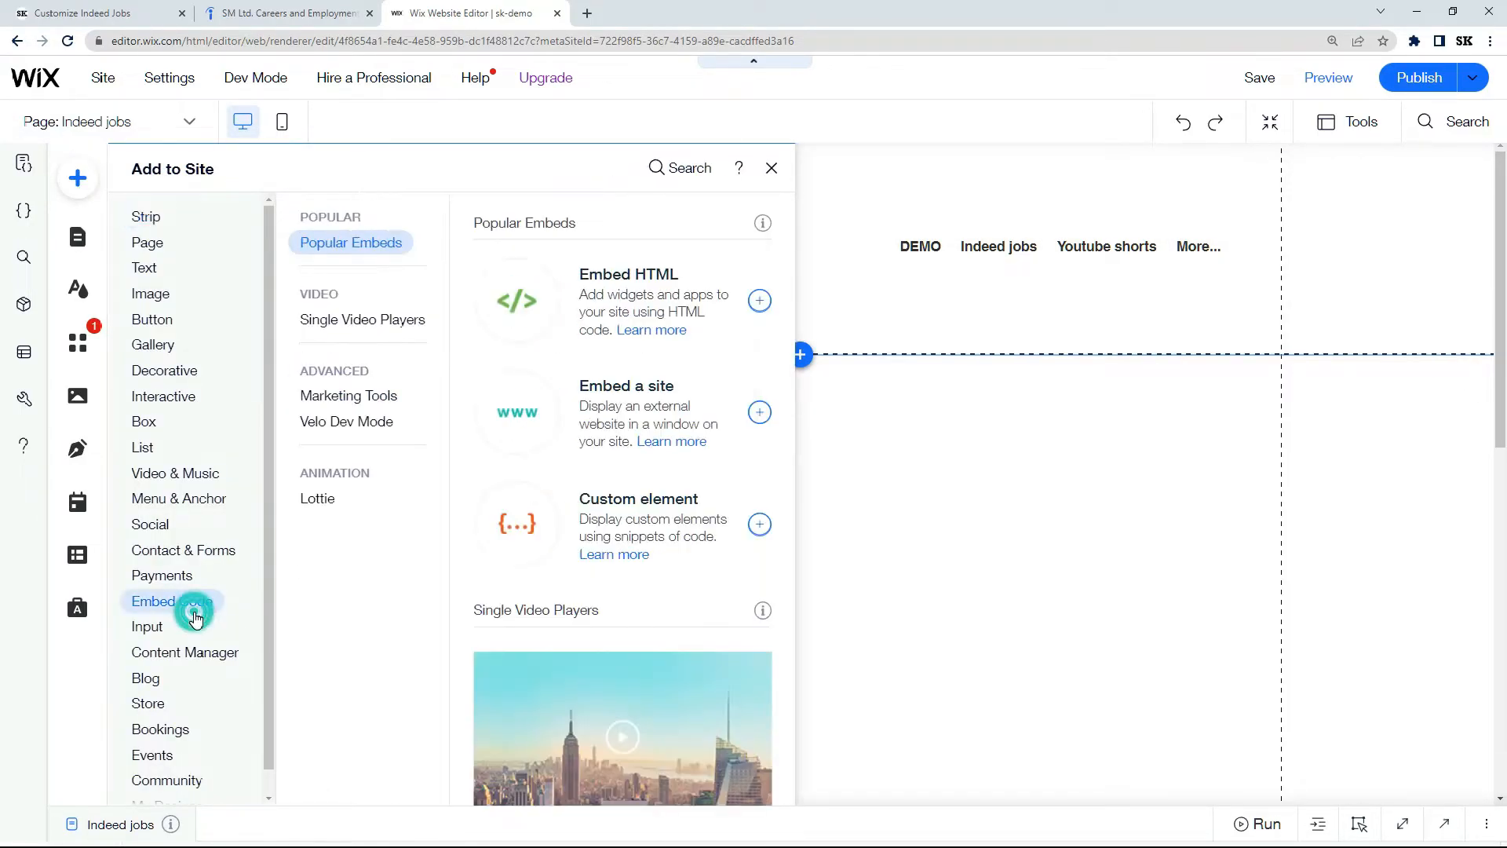
pyautogui.click(759, 300)
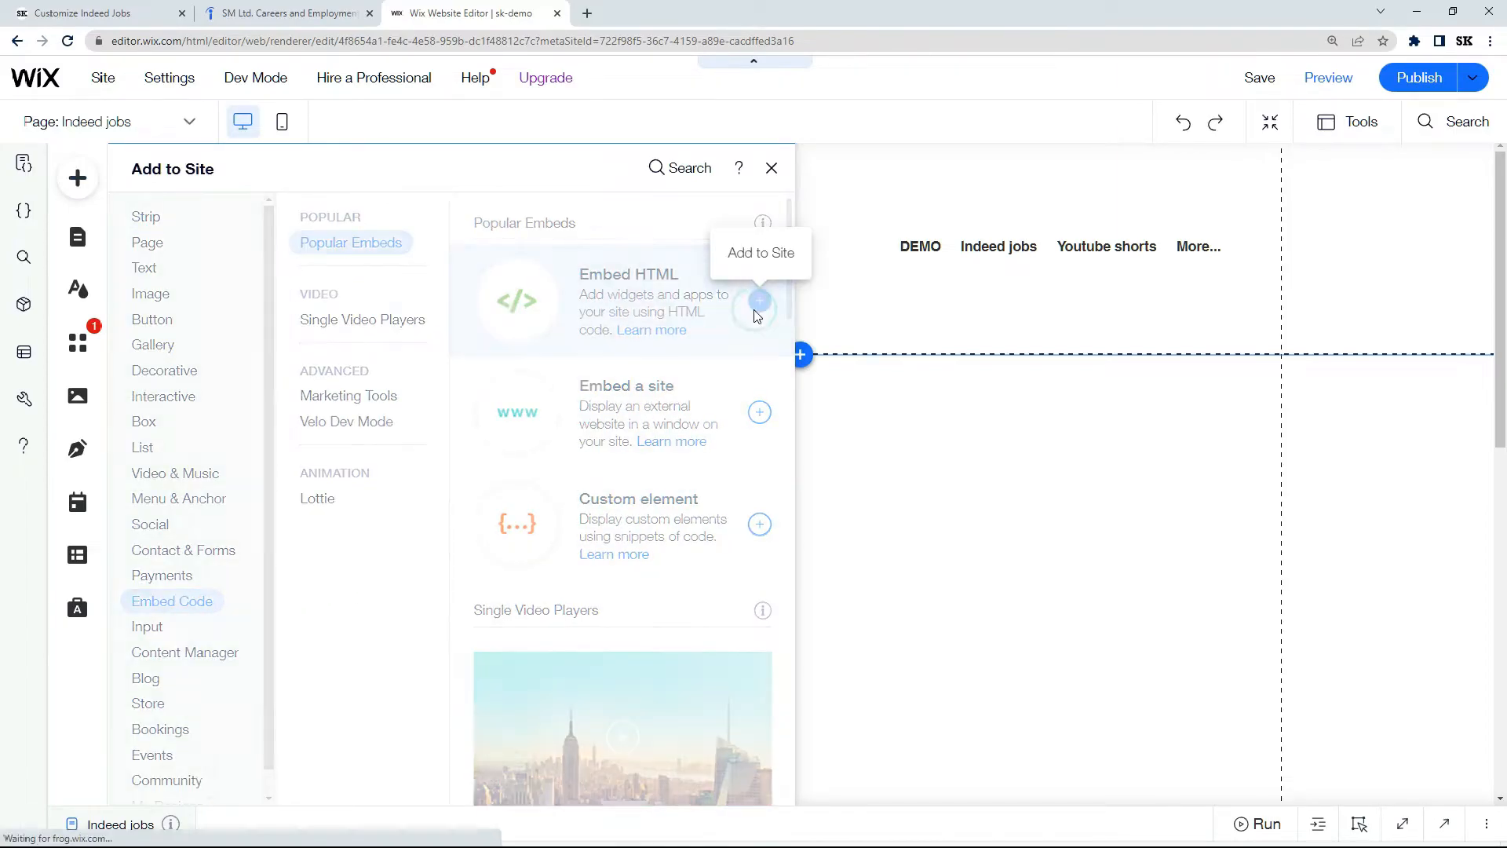
pyautogui.click(1019, 393)
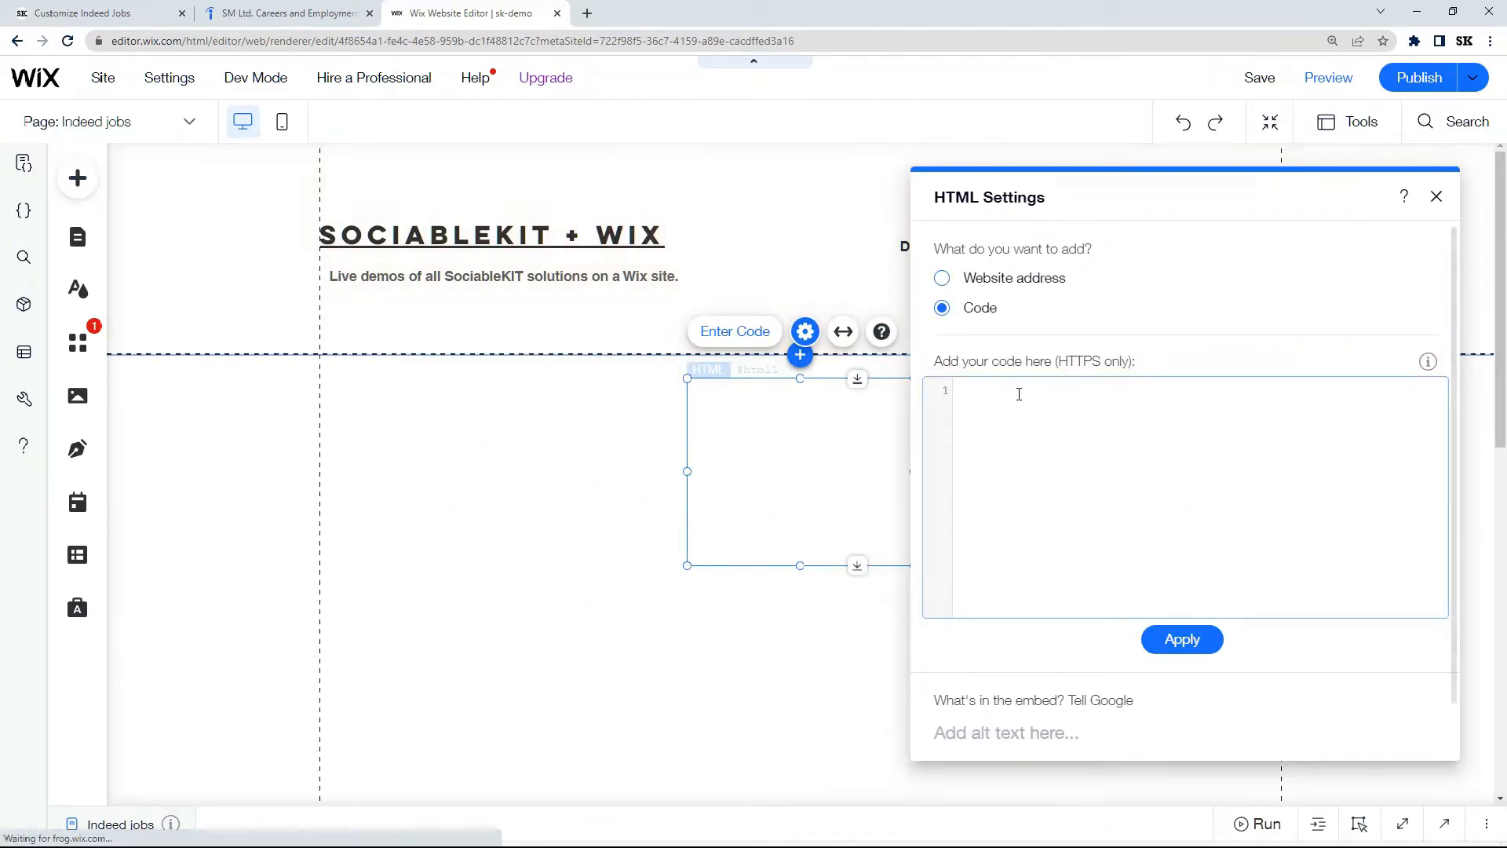
pyautogui.rightClick(1019, 394)
pyautogui.click(1057, 518)
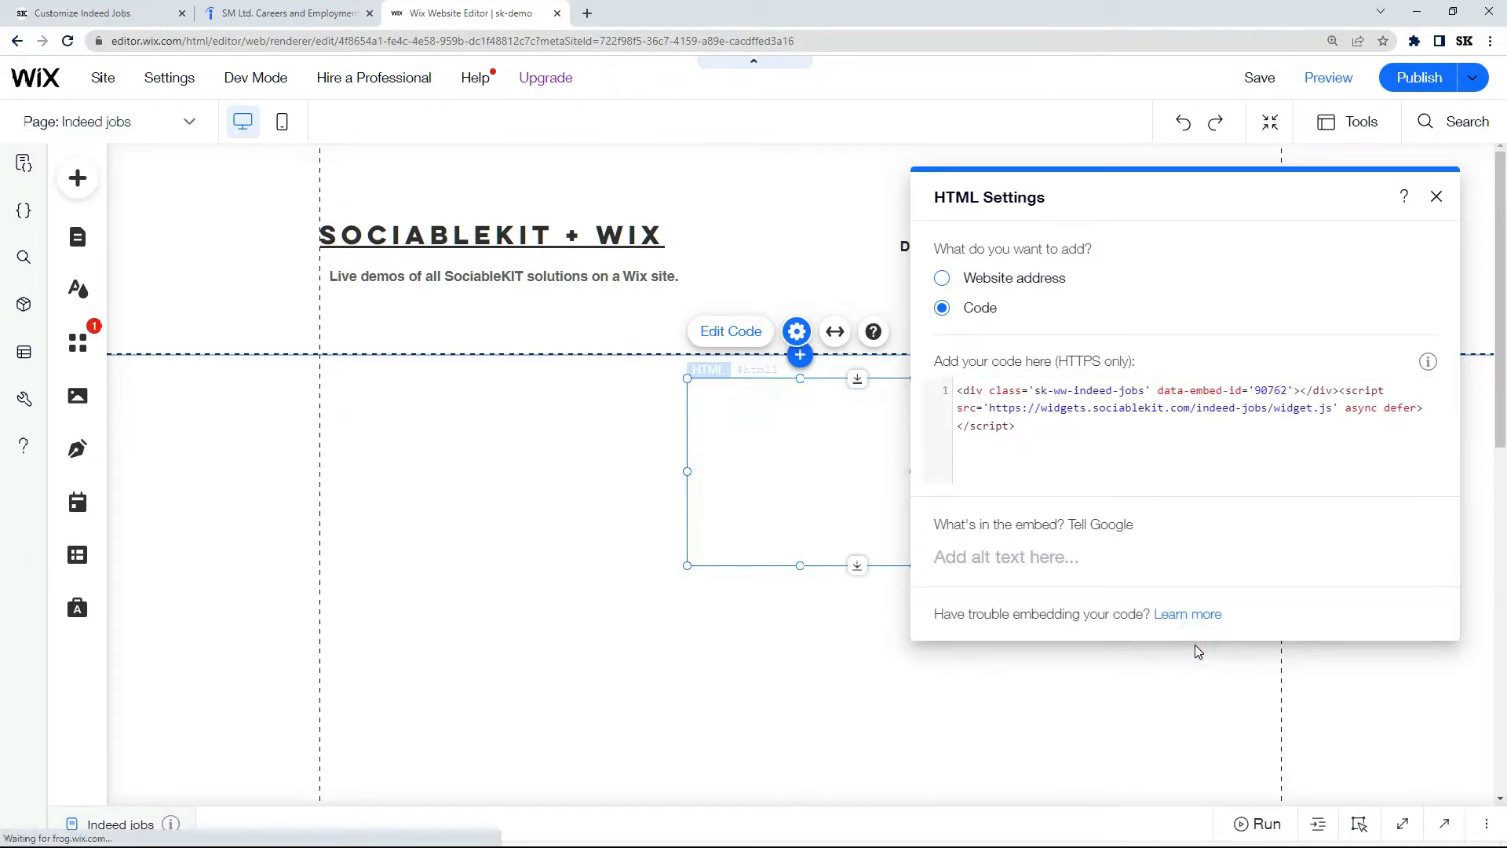
pyautogui.click(1436, 197)
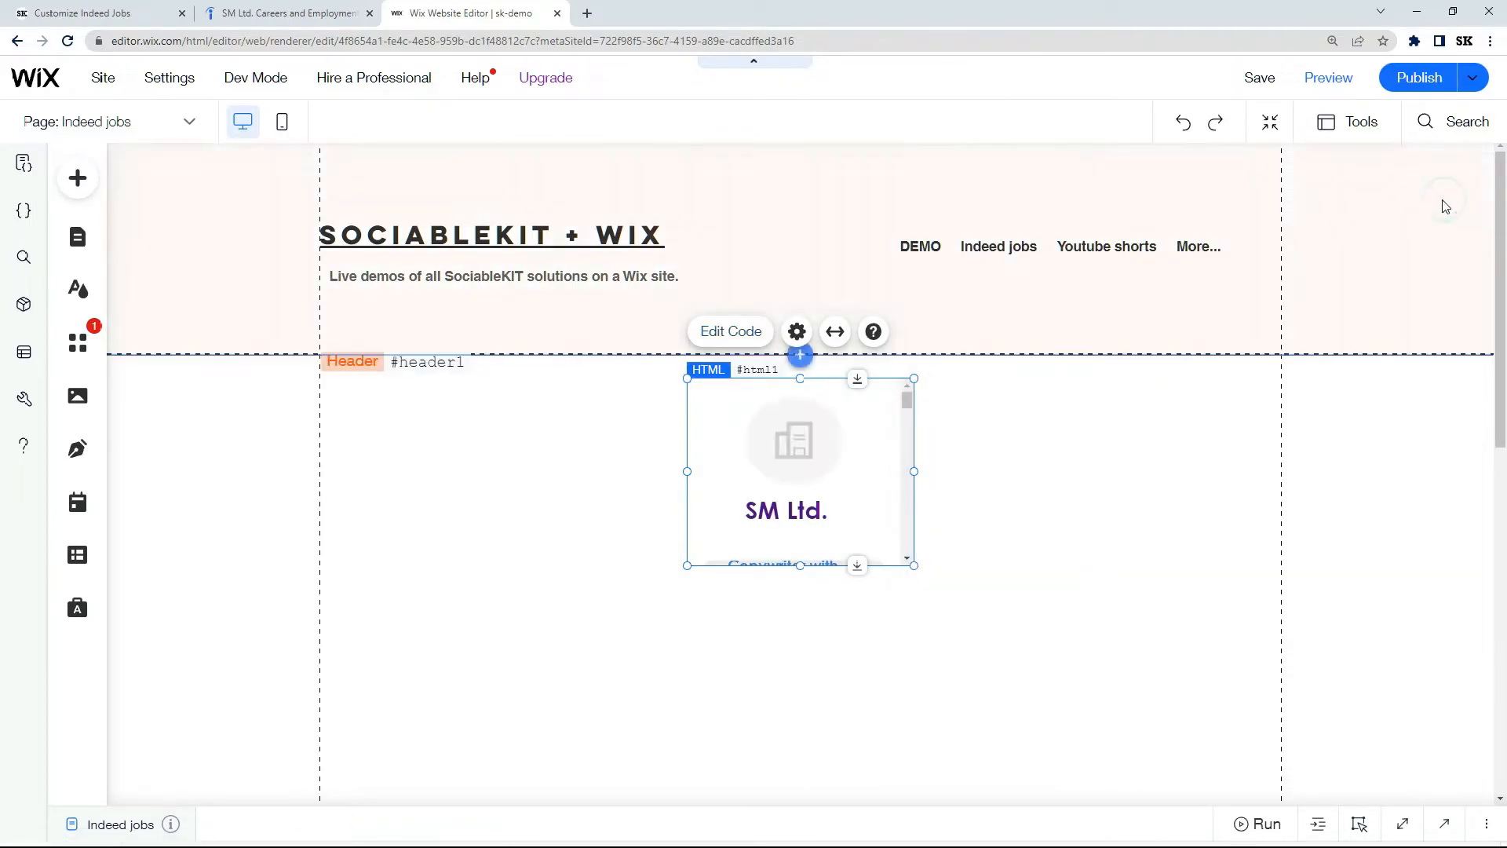
# Step: Move the HTML embed to the left gridline directly below the header and enlarge it to span the content width down to the footer
pyautogui.moveTo(861, 434); pyautogui.dragTo(494, 412)
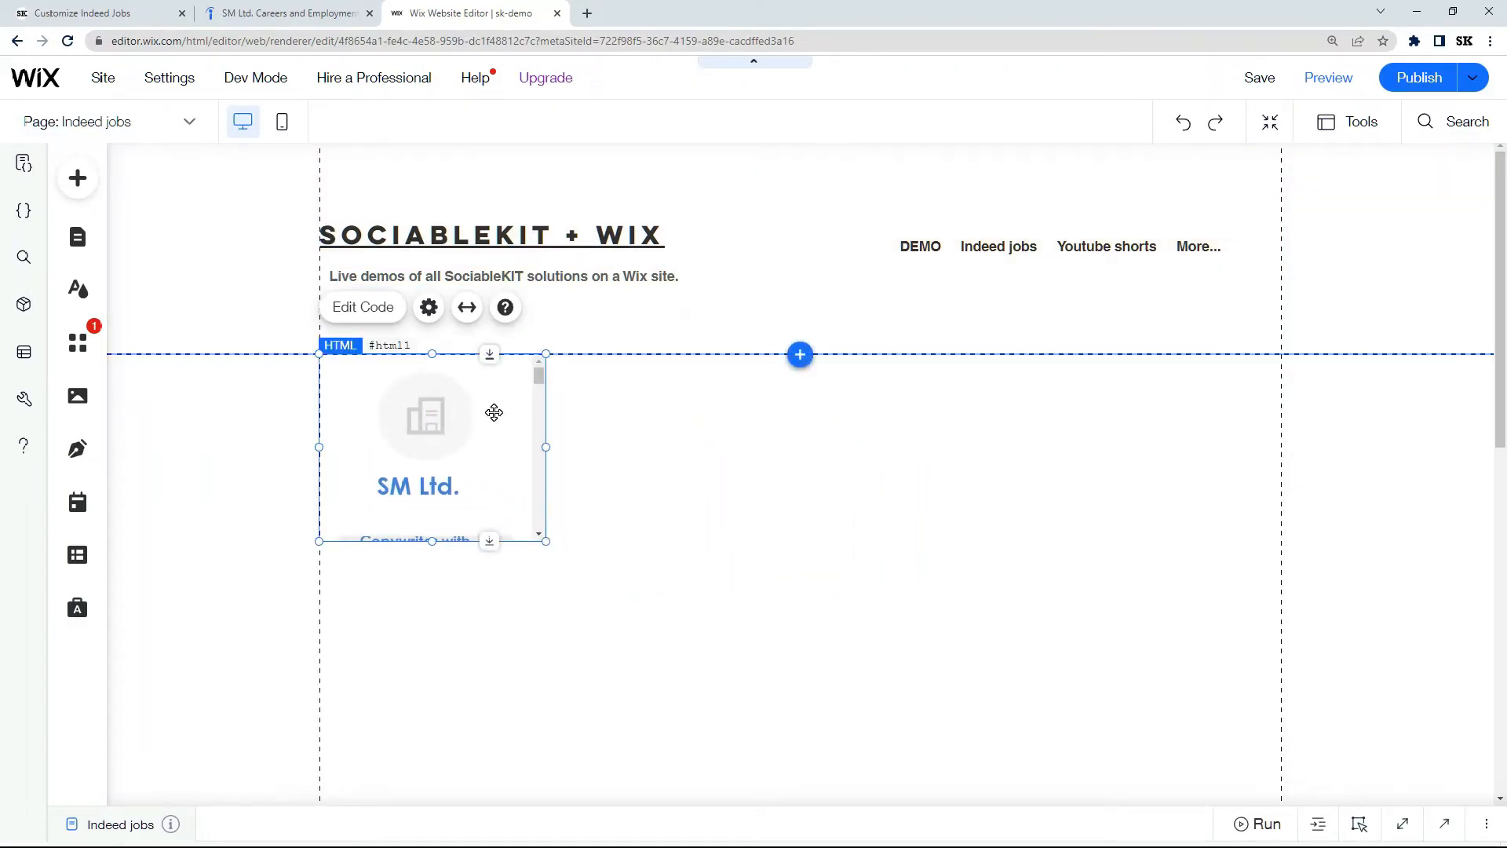
pyautogui.moveTo(1501, 299); pyautogui.dragTo(1502, 359)
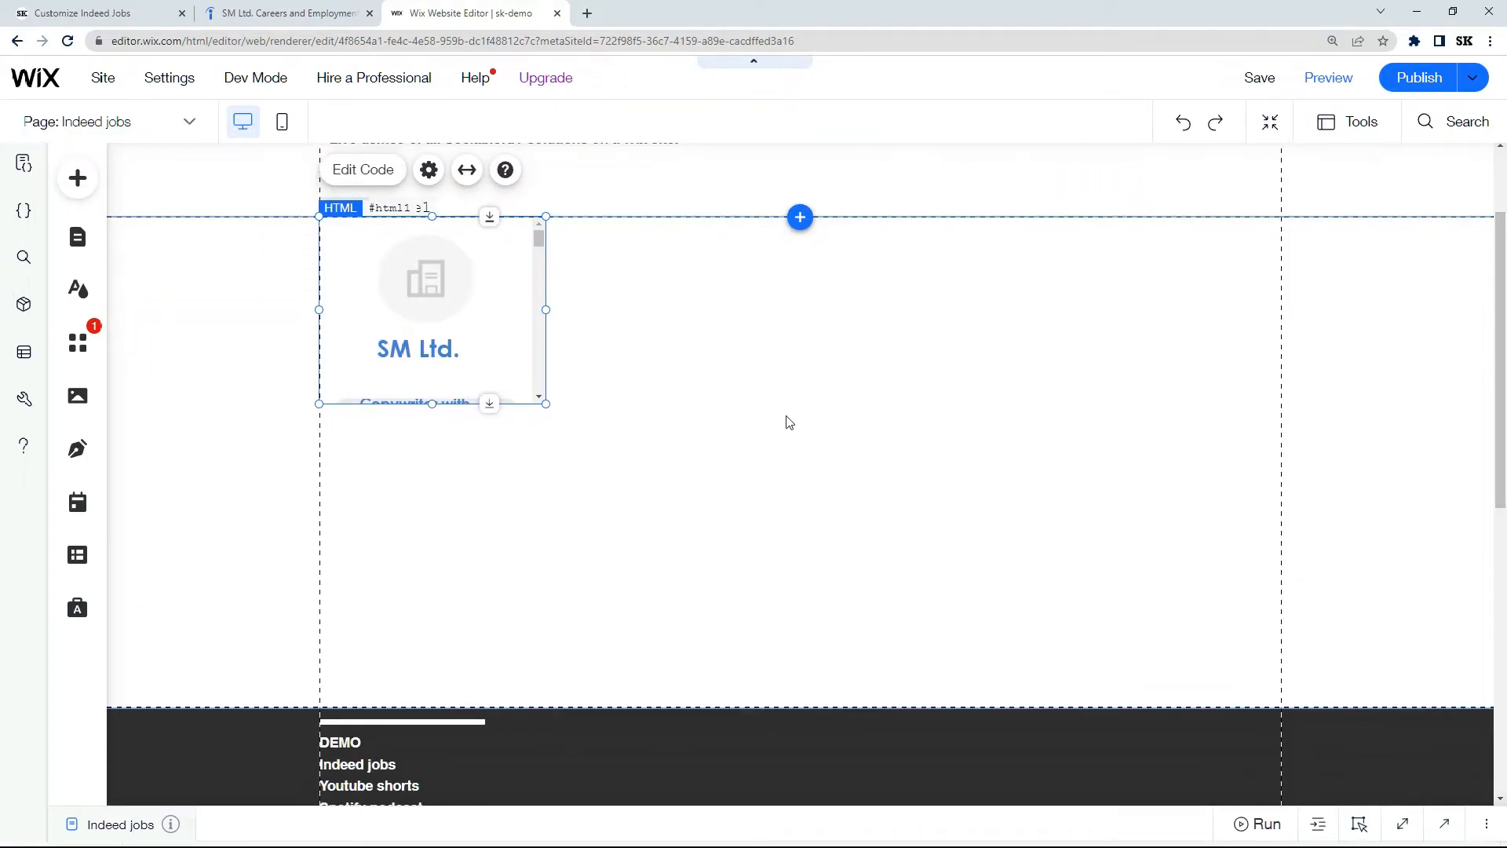
pyautogui.moveTo(546, 402); pyautogui.dragTo(1277, 703)
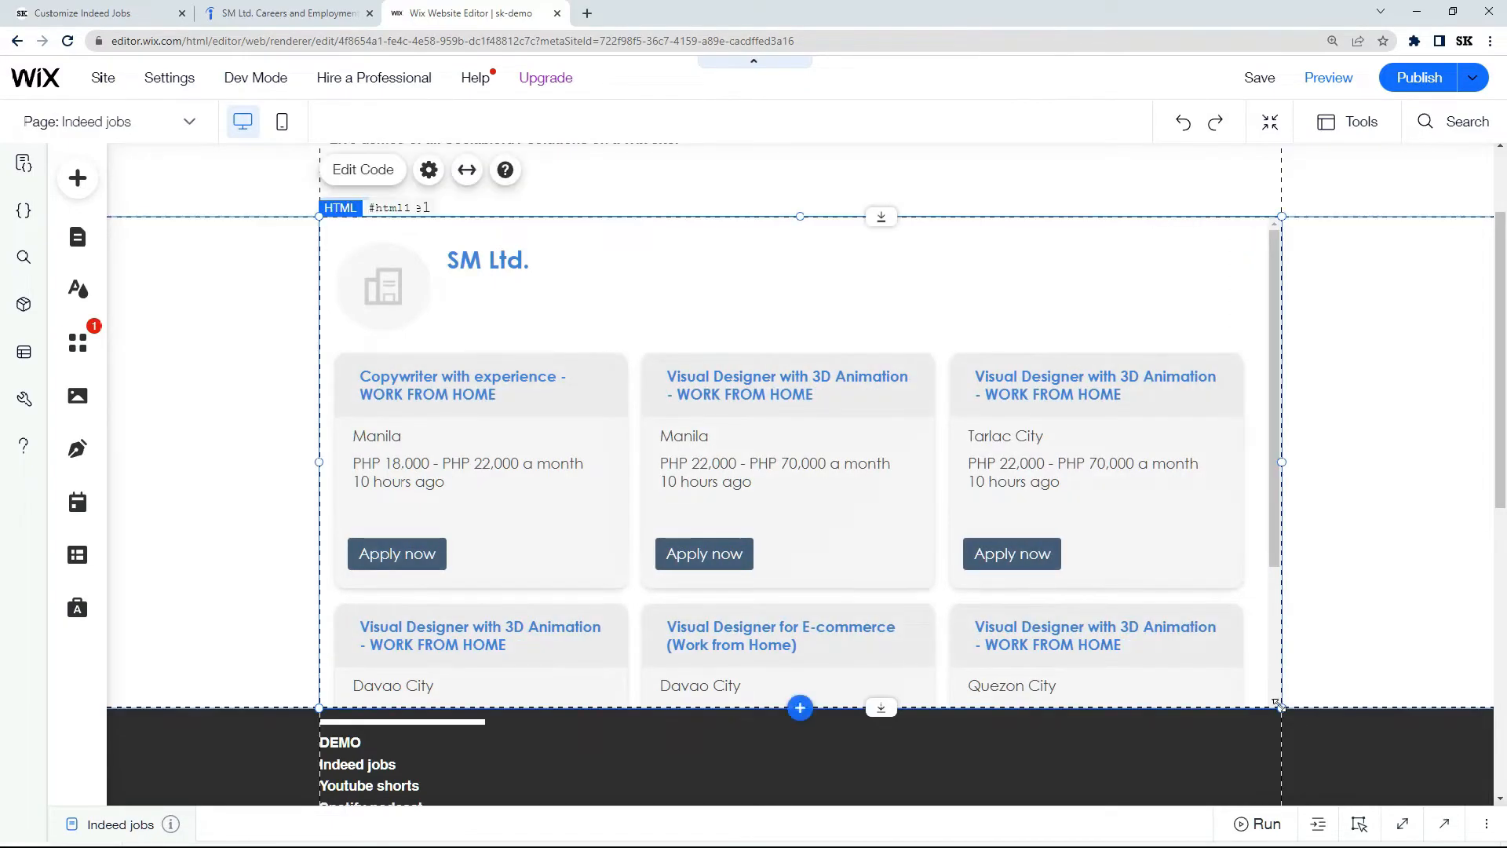
# Step: Publish the Wix site, view the live site and open its Indeed jobs page
pyautogui.moveTo(1500, 465); pyautogui.dragTo(1501, 376)
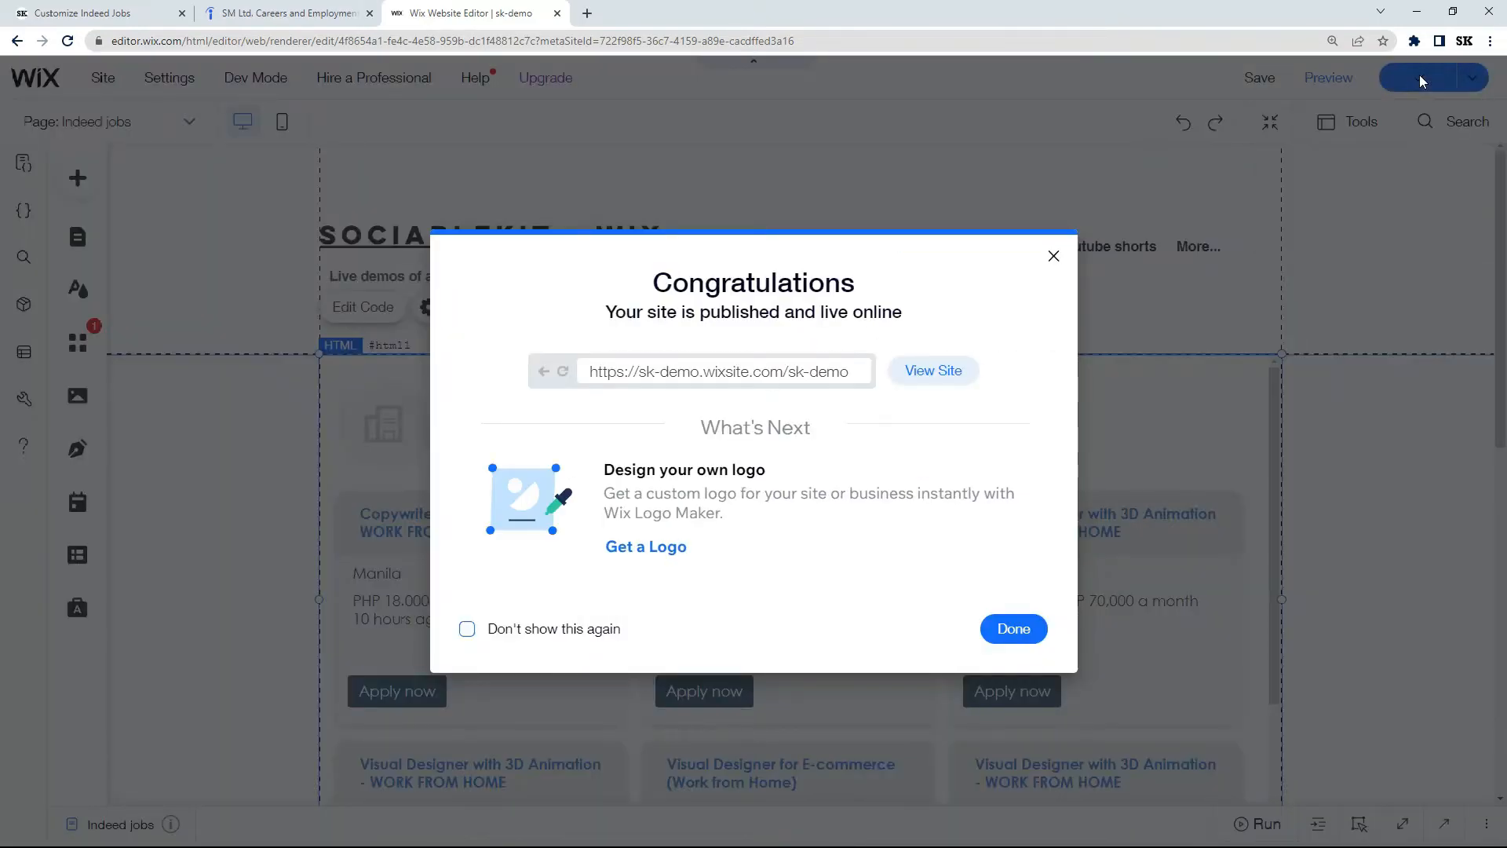
pyautogui.click(930, 372)
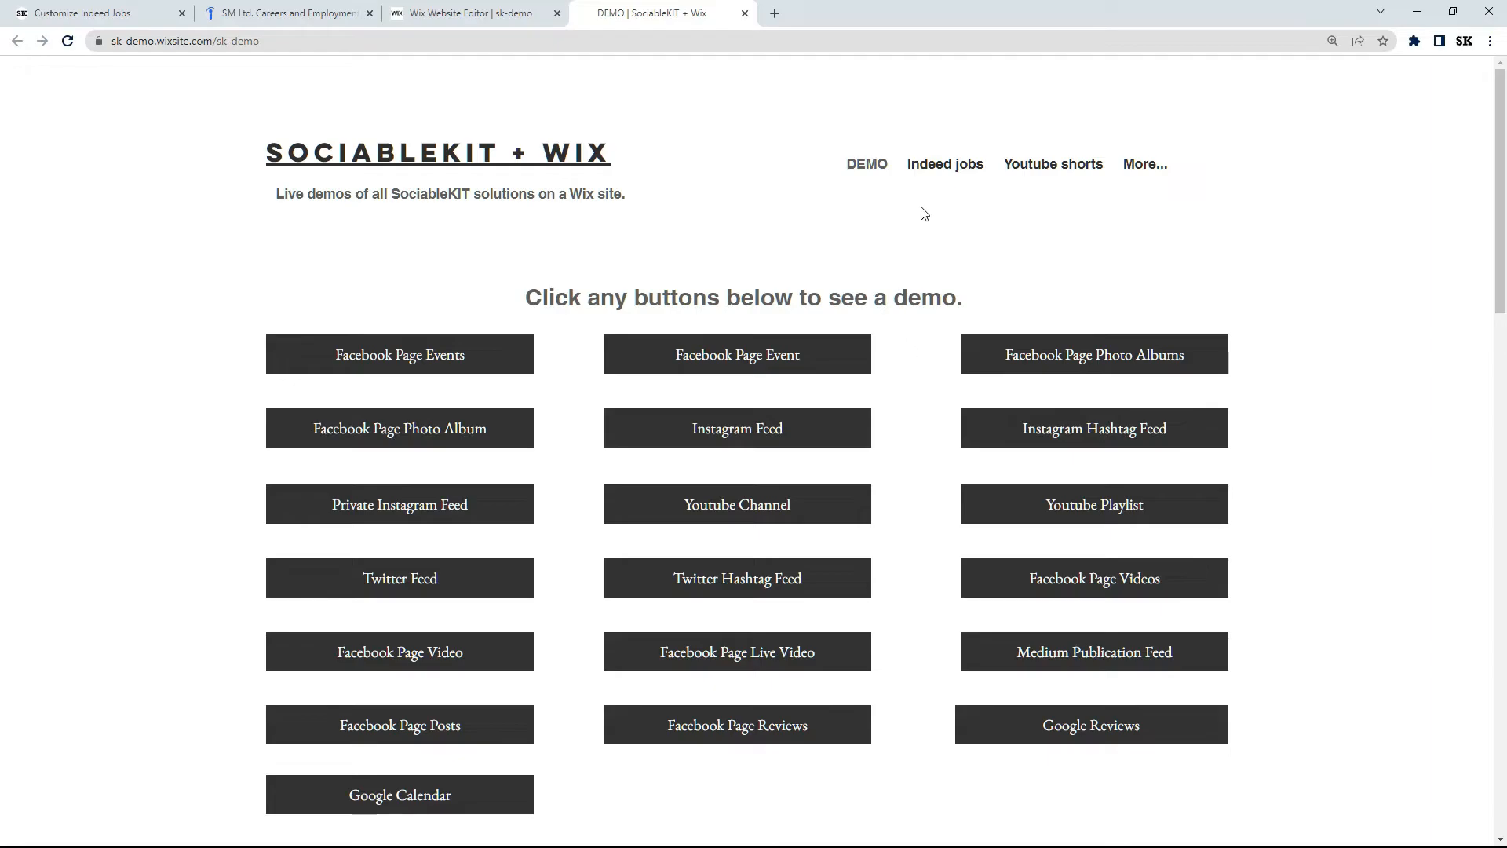
pyautogui.click(941, 167)
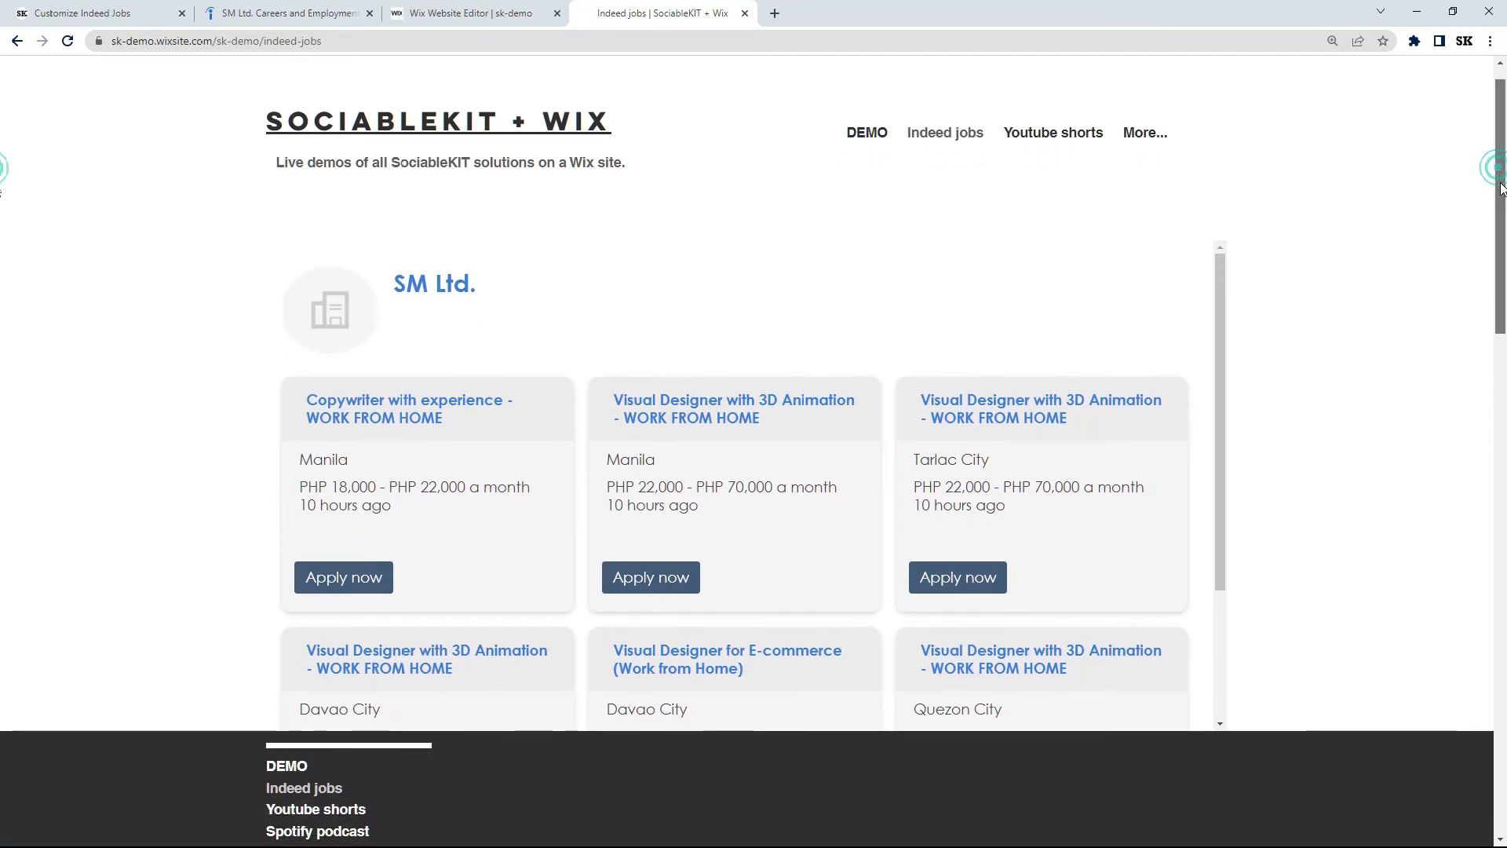
# Step: Look through the job listings in the live widget and load more jobs
pyautogui.moveTo(1501, 165); pyautogui.dragTo(1505, 224)
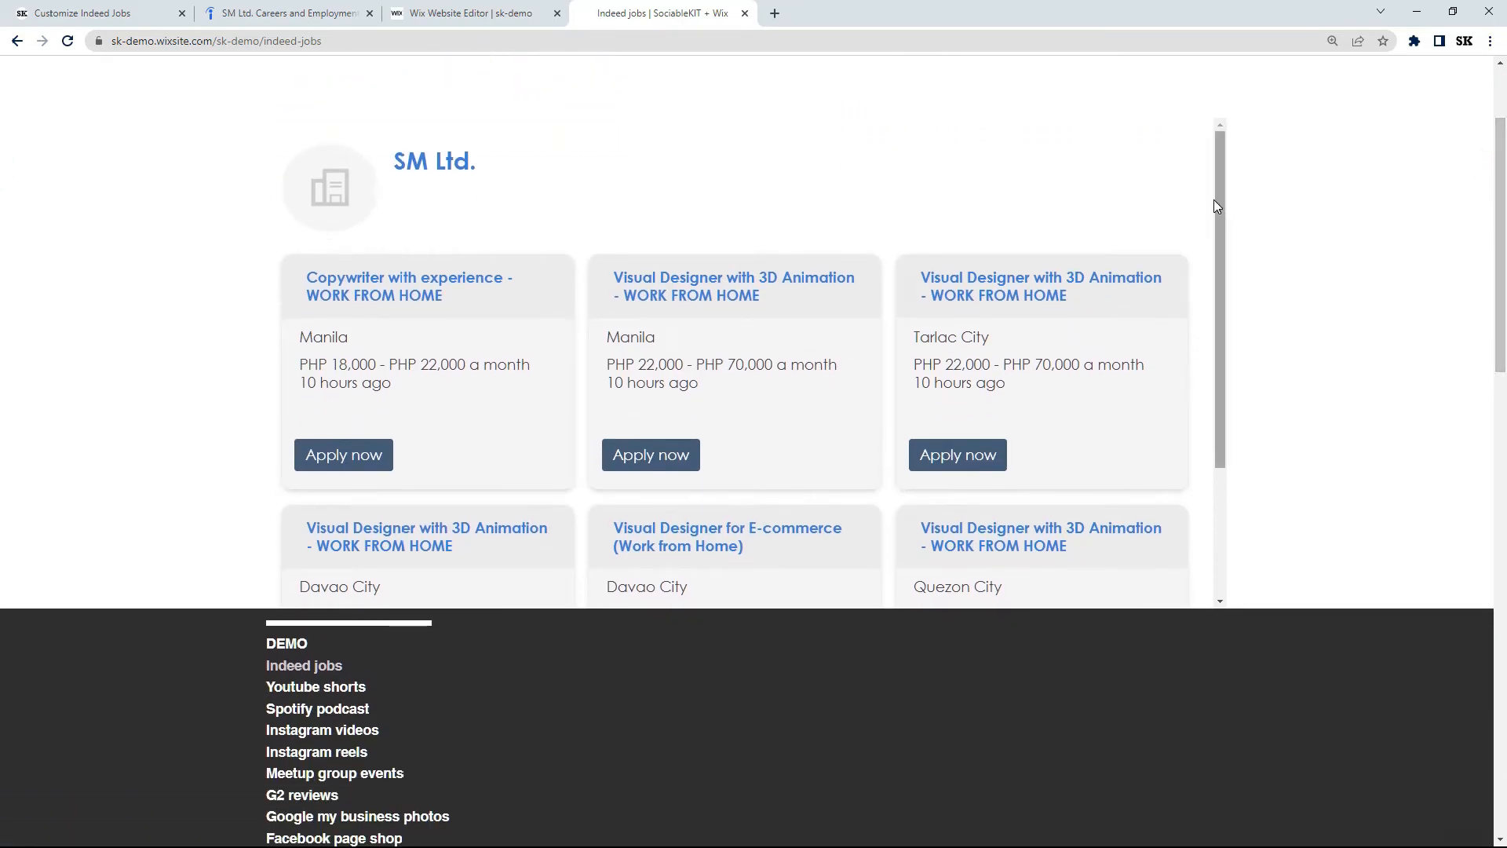
pyautogui.moveTo(1214, 200); pyautogui.dragTo(1219, 349)
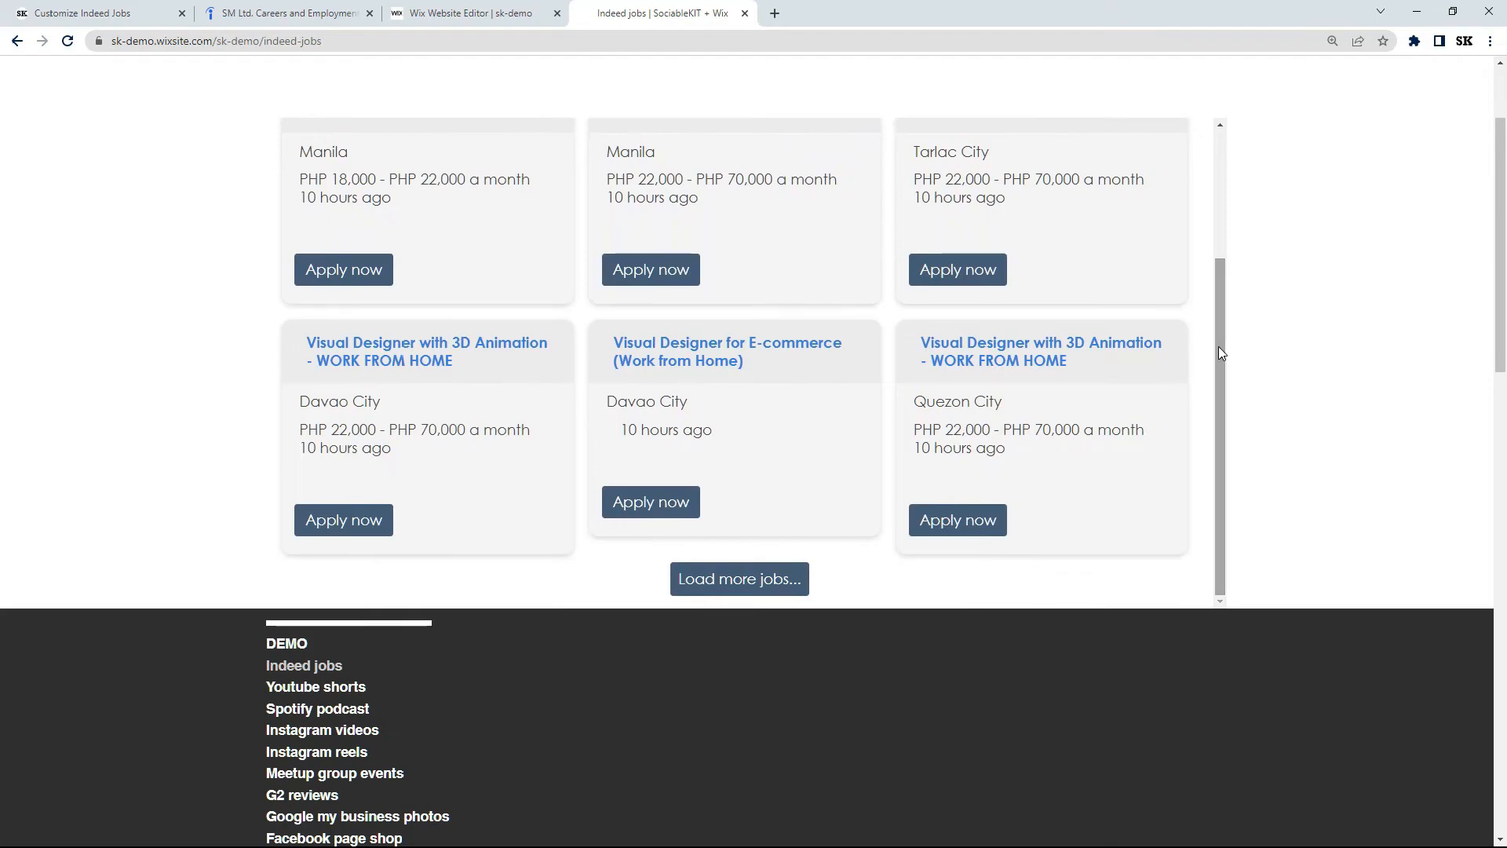
pyautogui.click(769, 579)
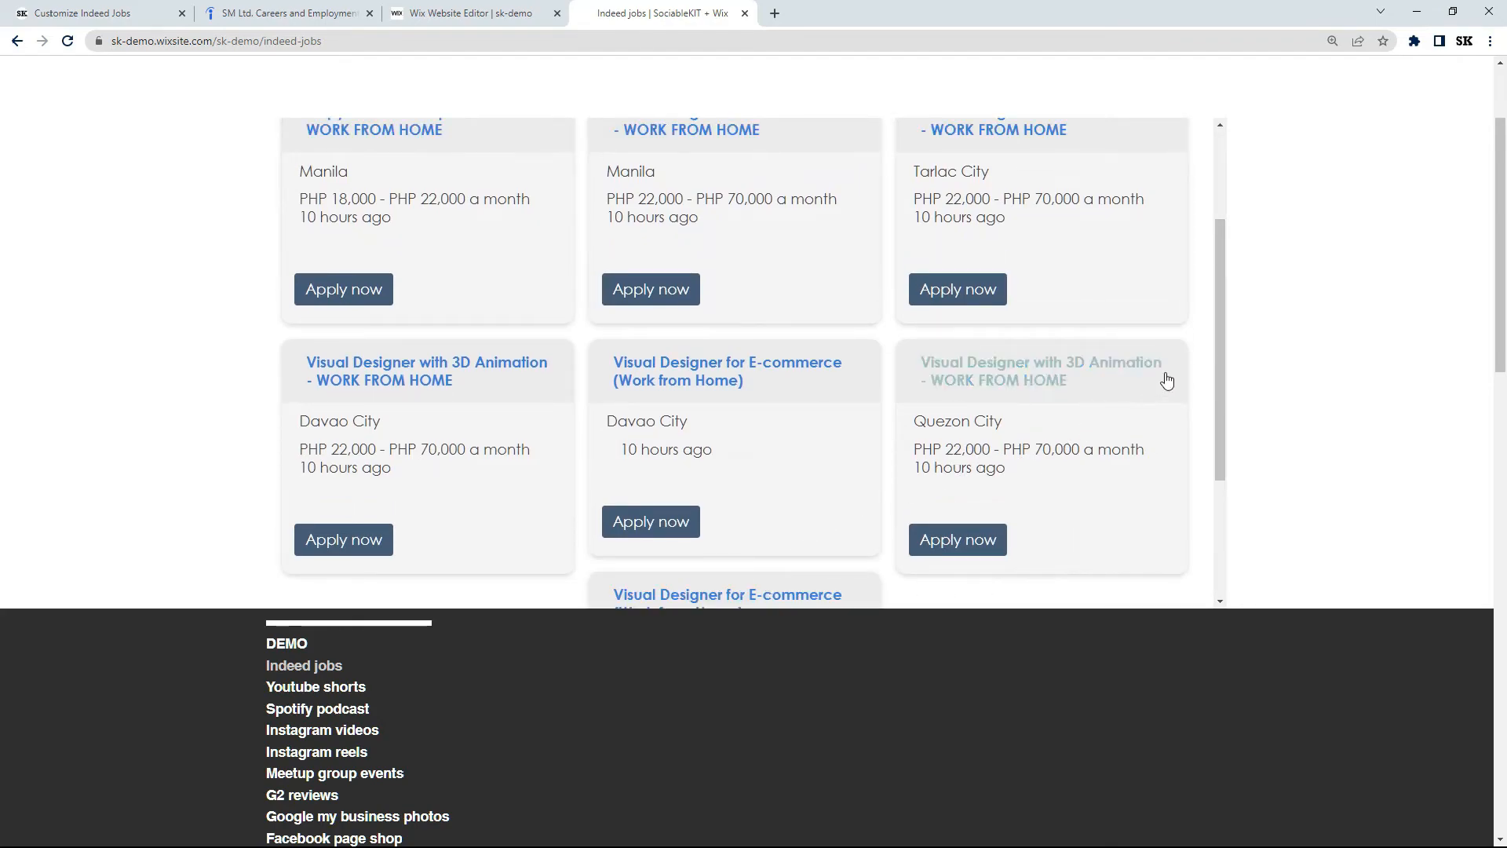
pyautogui.moveTo(1221, 322); pyautogui.dragTo(1225, 244)
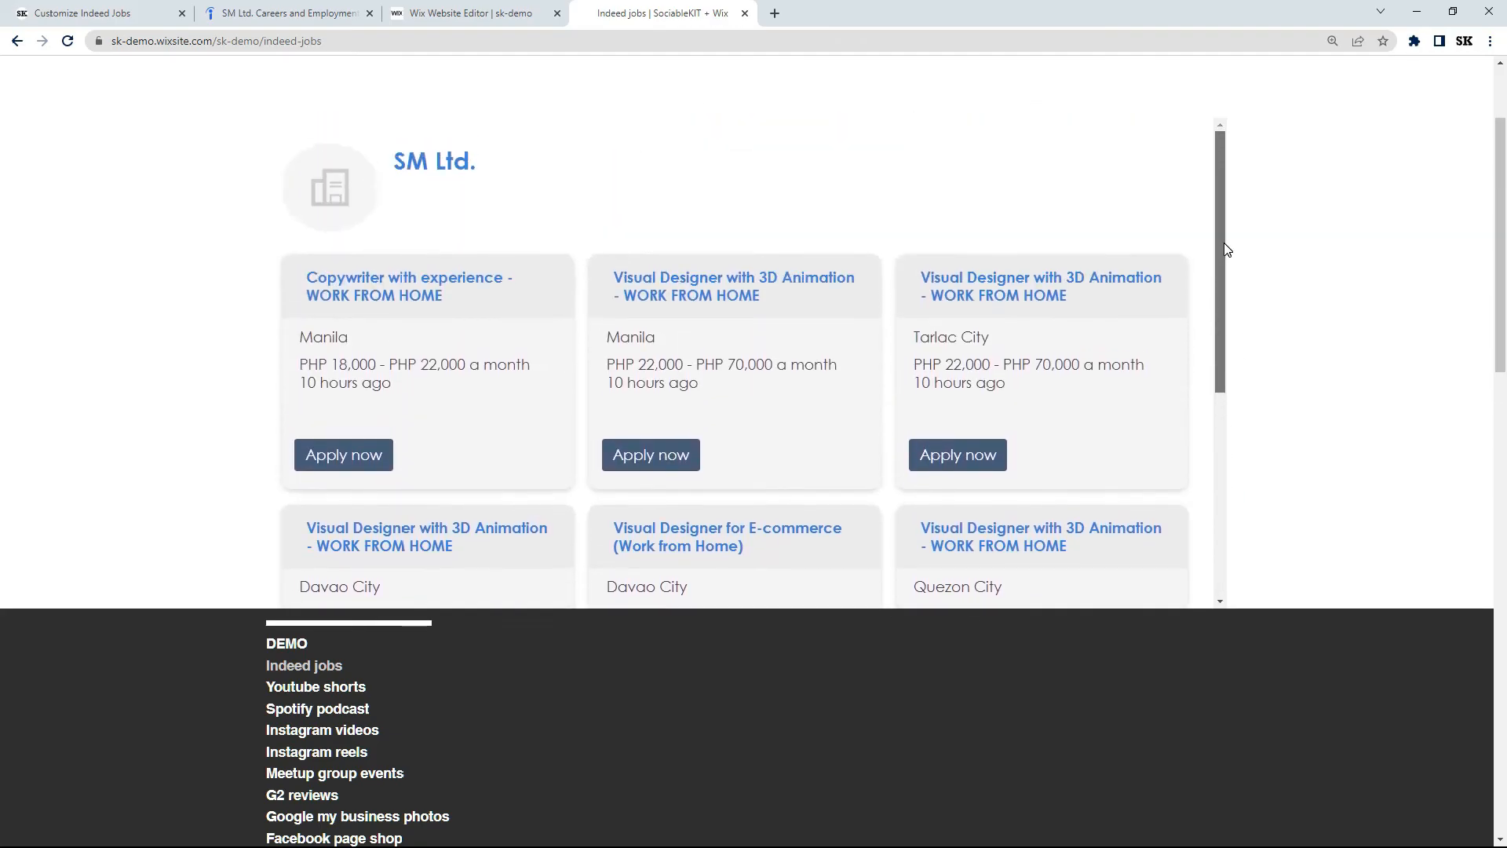
# Step: Check the SM Ltd. title link by opening the company's Indeed page, and return to the live Indeed jobs page
pyautogui.click(435, 164)
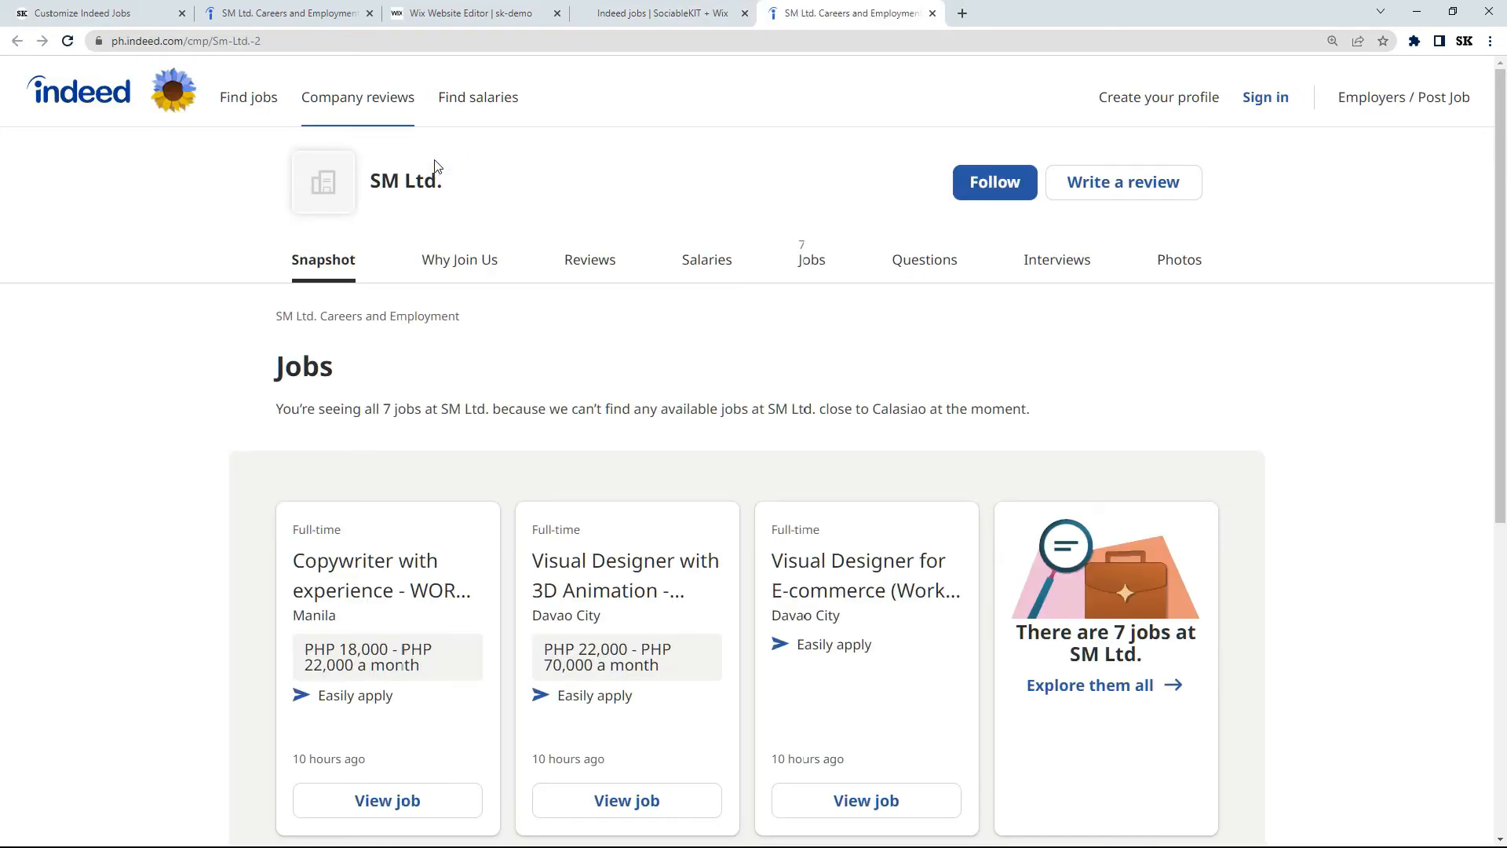
pyautogui.click(933, 13)
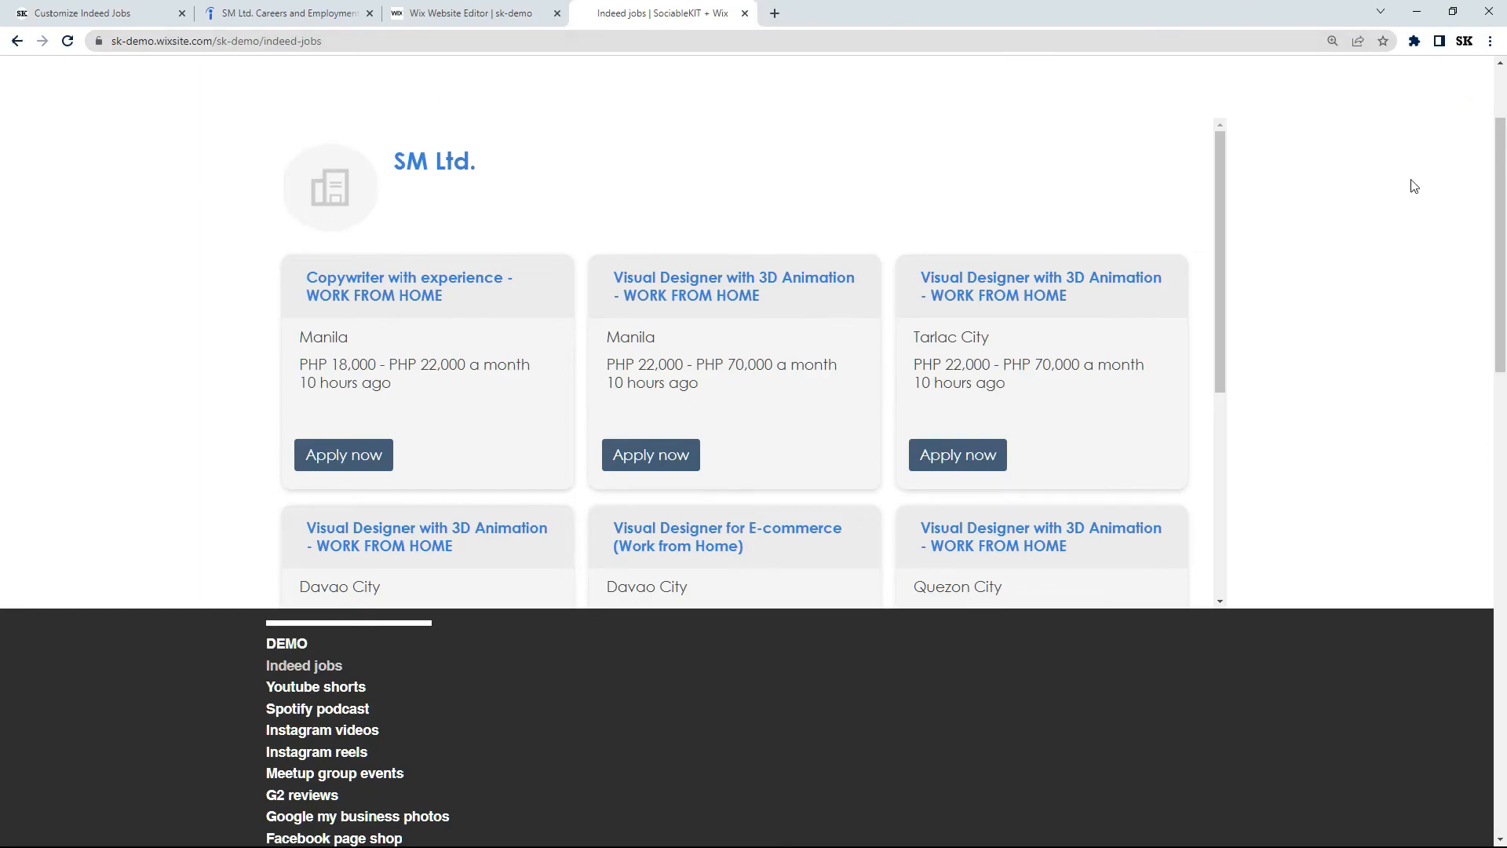
pyautogui.moveTo(1501, 163); pyautogui.dragTo(1495, 97)
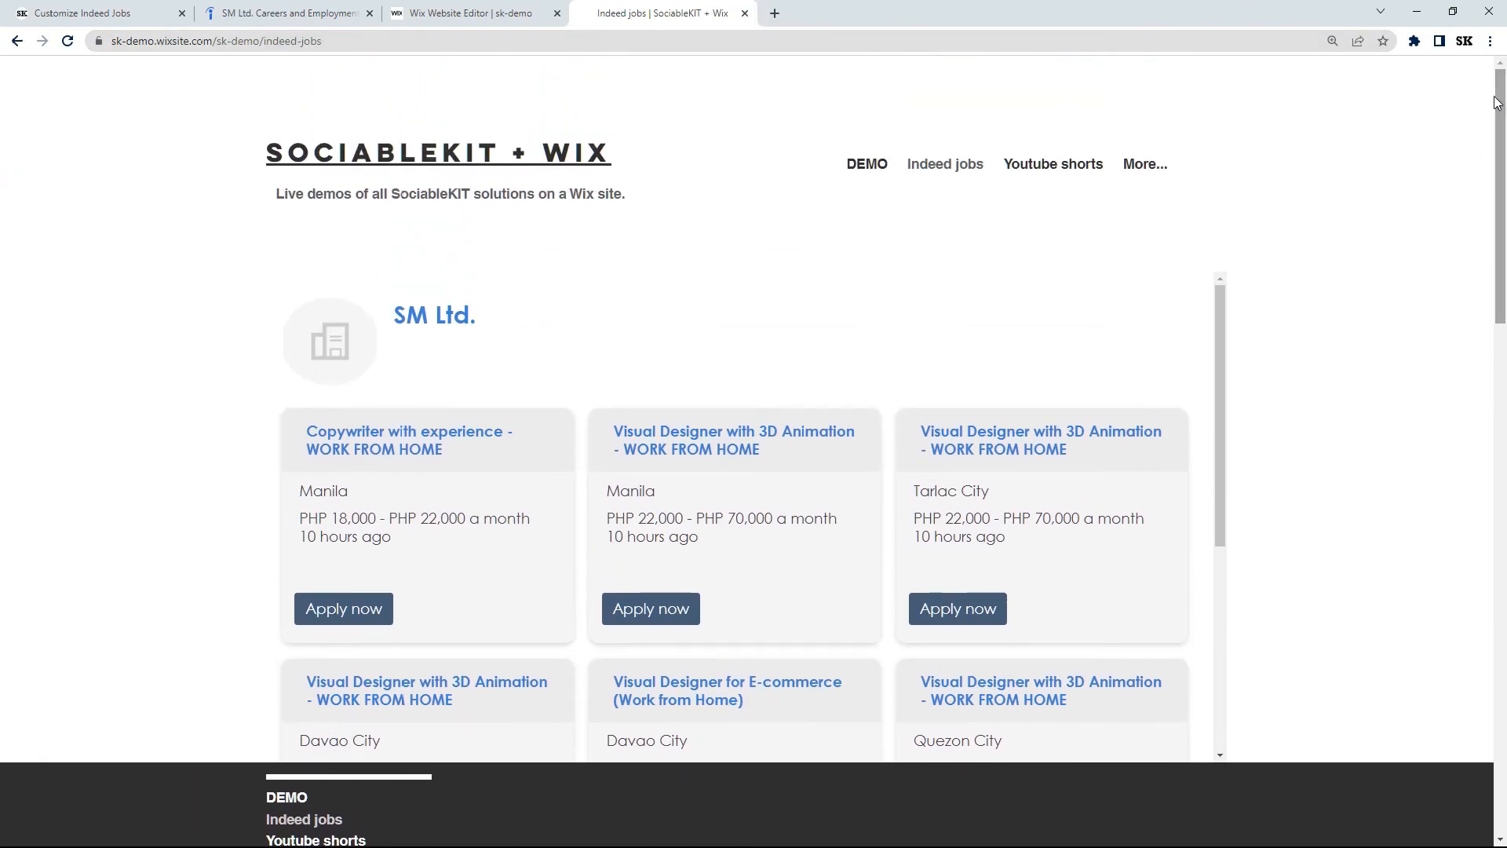